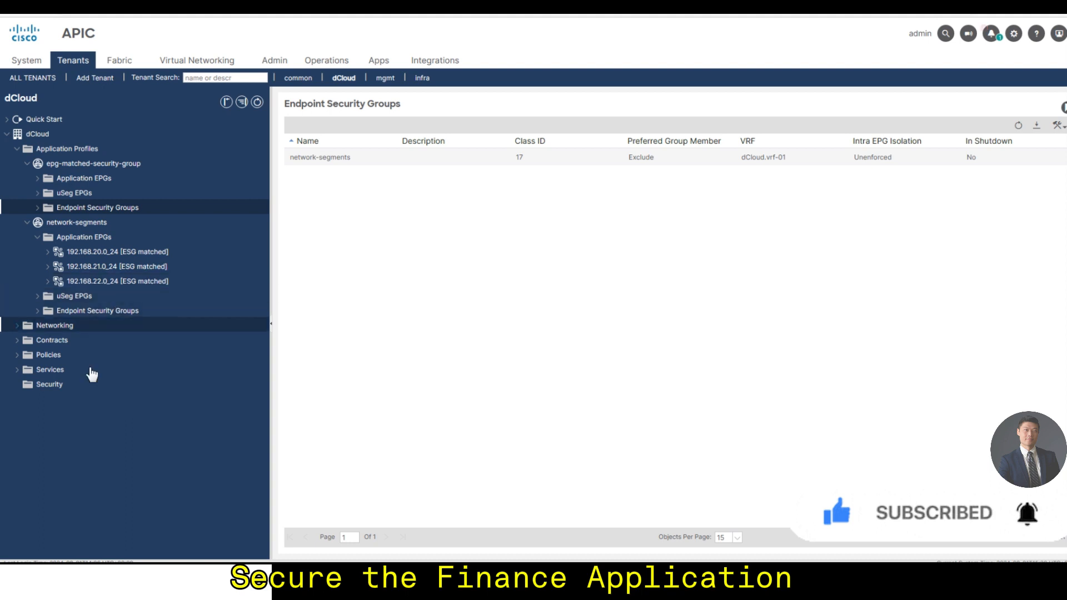
# - Start a new contract filter in the dCloud tenant and name it tcp-src-any-dst-80
pyautogui.click(19, 341)
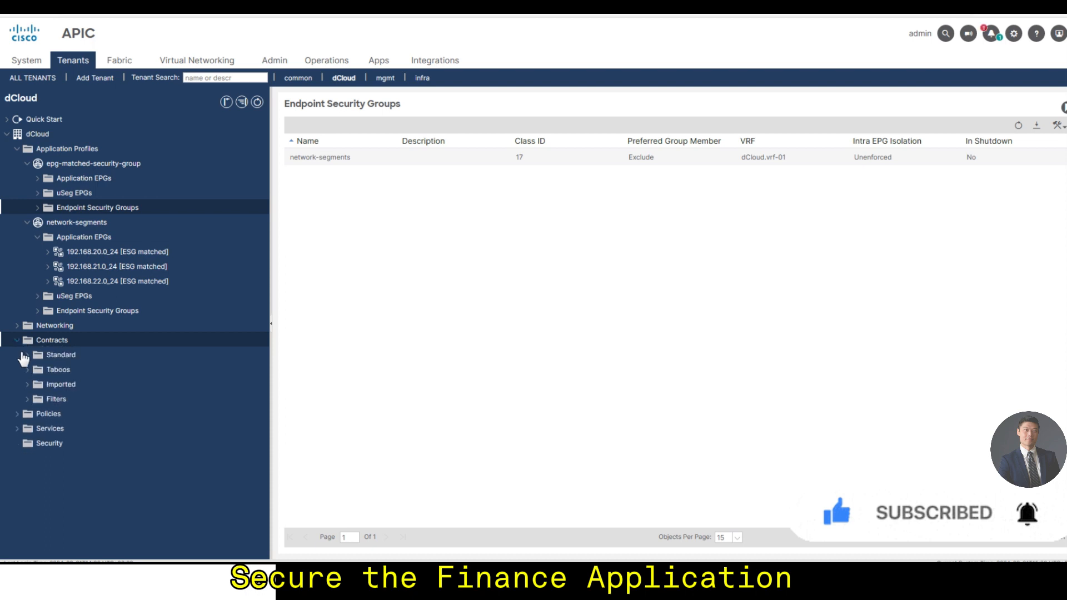
pyautogui.rightClick(55, 400)
pyautogui.click(83, 407)
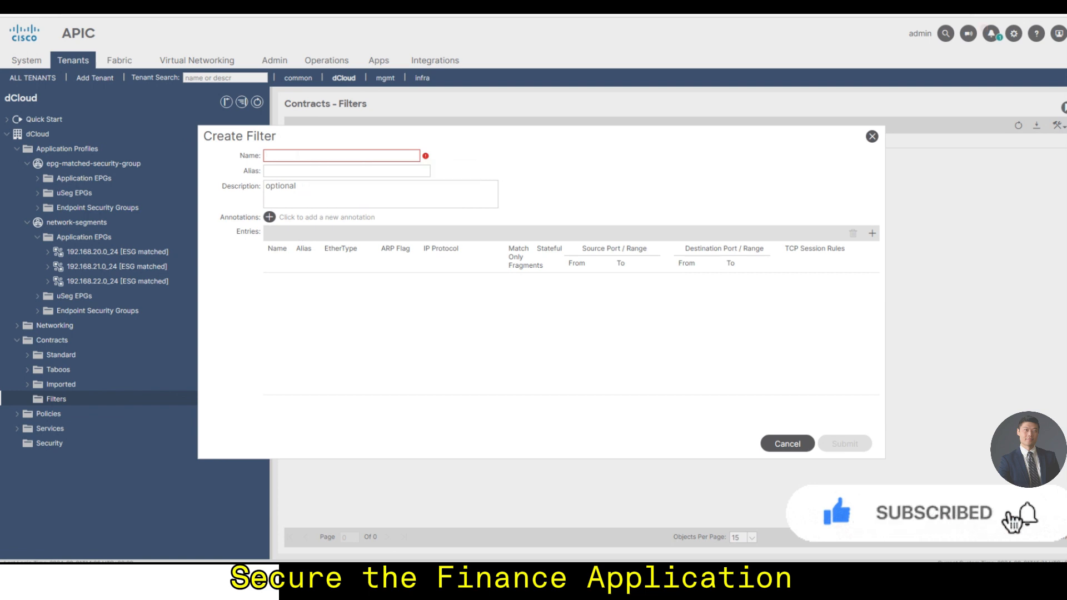
pyautogui.write('tcp-sr')
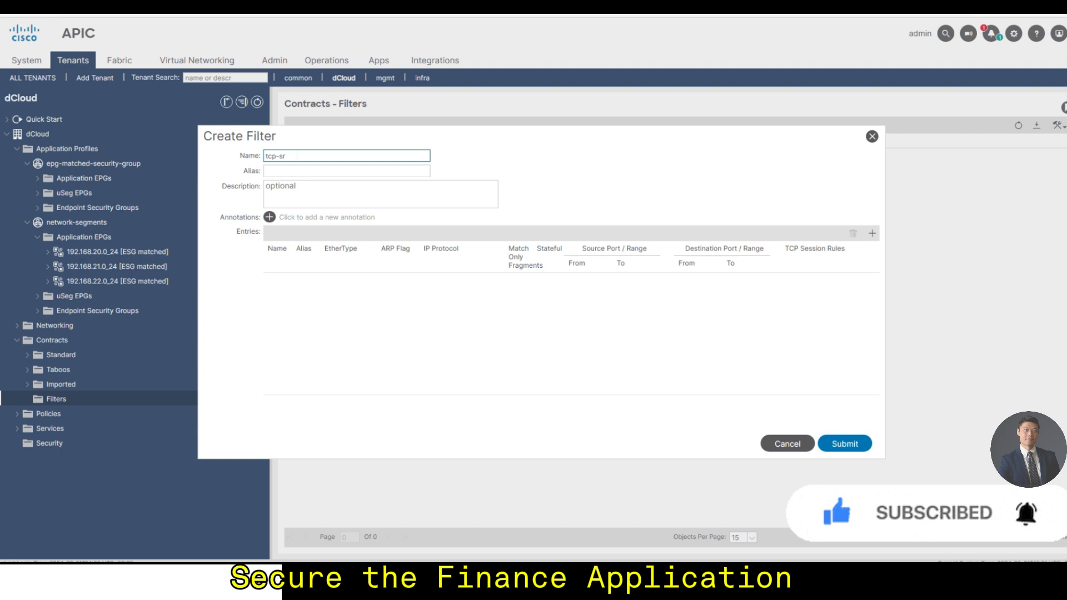
pyautogui.write('c-')
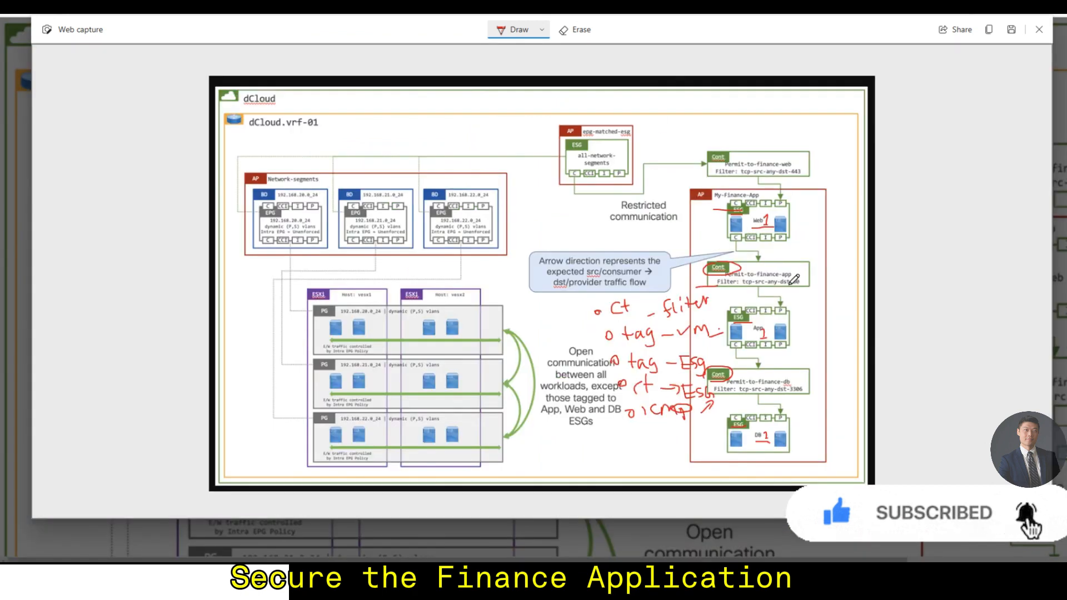
pyautogui.moveTo(750, 283)
pyautogui.mouseDown()
pyautogui.moveTo(809, 272)
pyautogui.moveTo(800, 262)
pyautogui.moveTo(704, 263)
pyautogui.moveTo(702, 283)
pyautogui.moveTo(769, 282)
pyautogui.mouseUp()
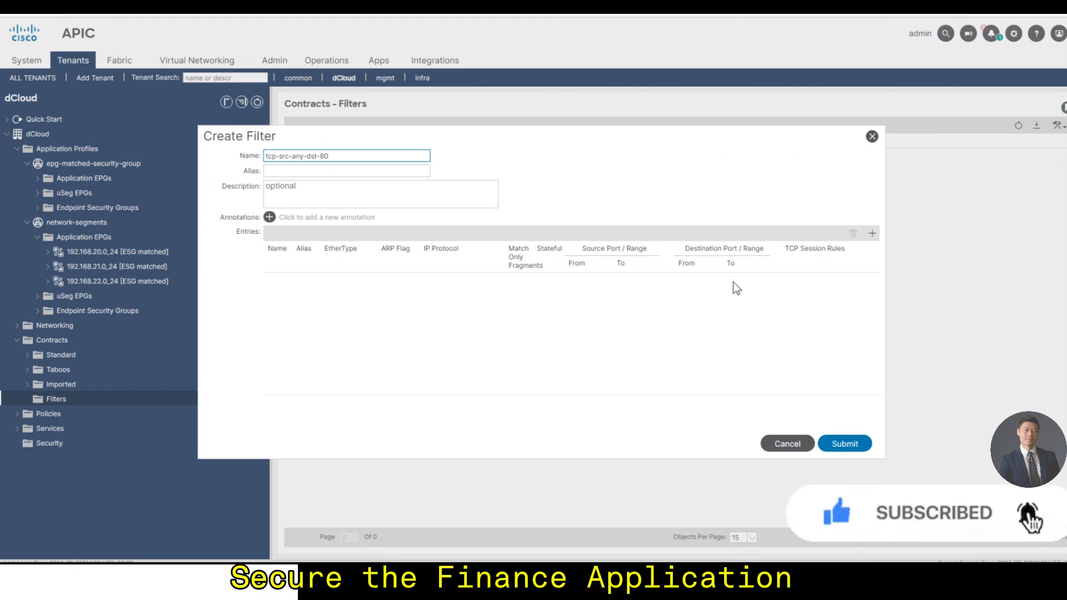
# - Add an entry to the new filter and name it tcp-src-any-dst-80
pyautogui.click(872, 234)
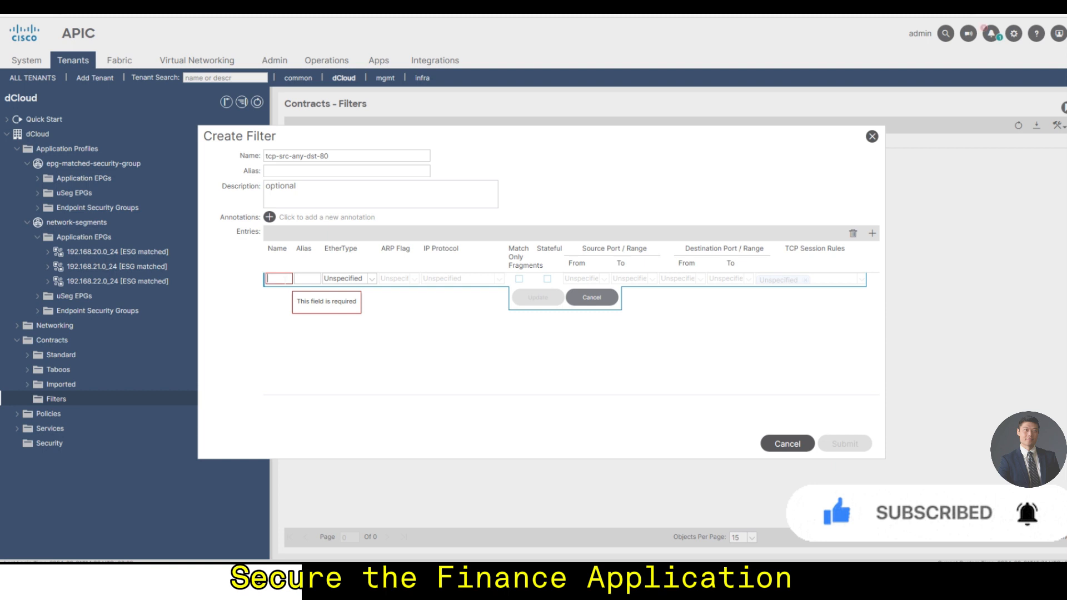
pyautogui.write('tcp-src')
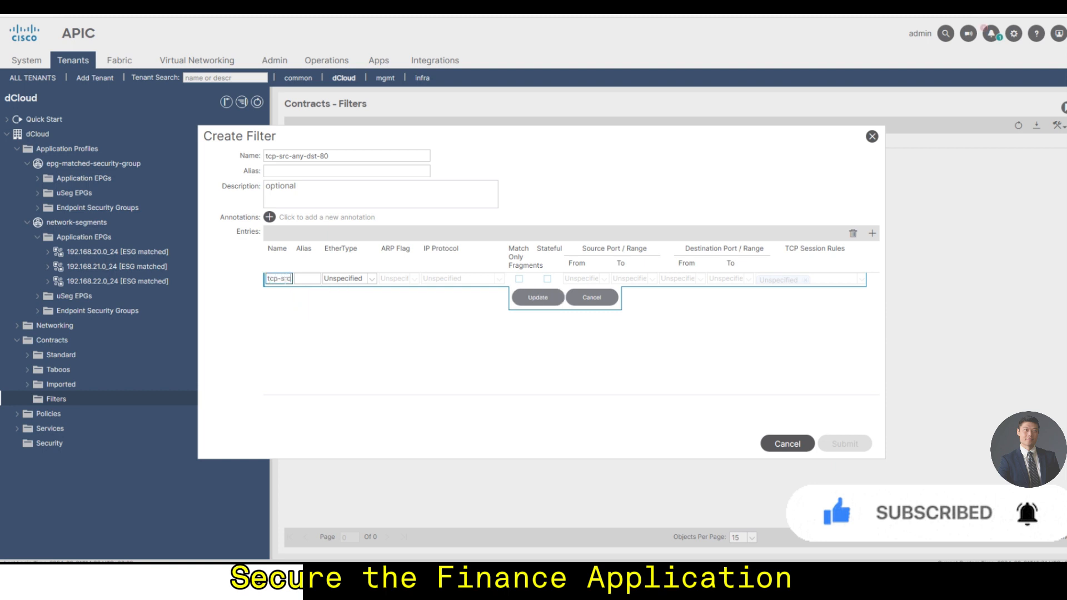
pyautogui.write('-a')
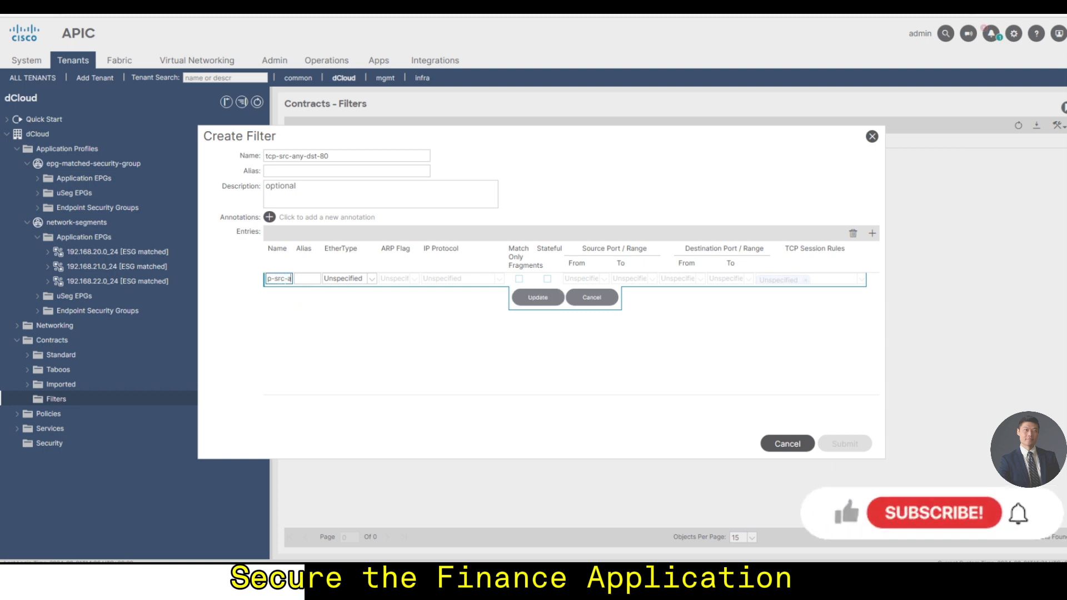
pyautogui.write('ny-')
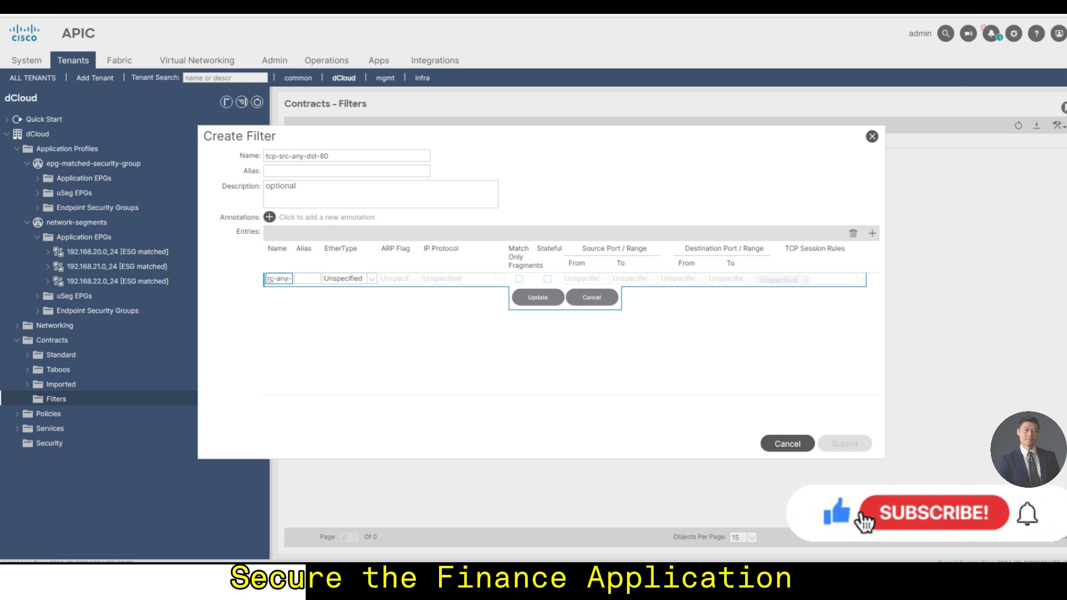
pyautogui.write('dst-80')
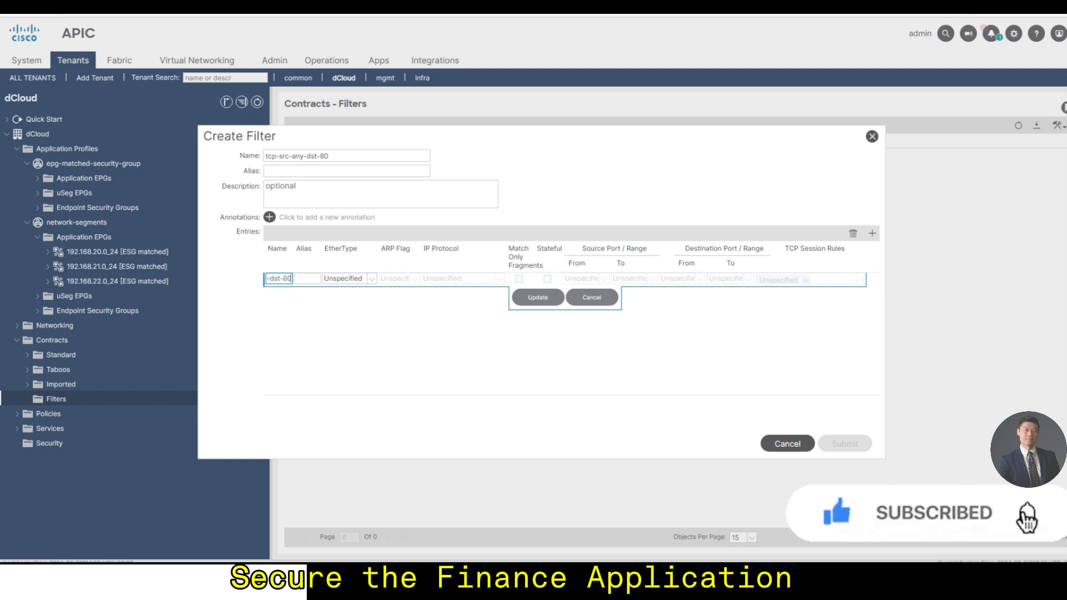
# - Set the filter entry's EtherType to IP and its IP protocol to tcp
pyautogui.click(355, 279)
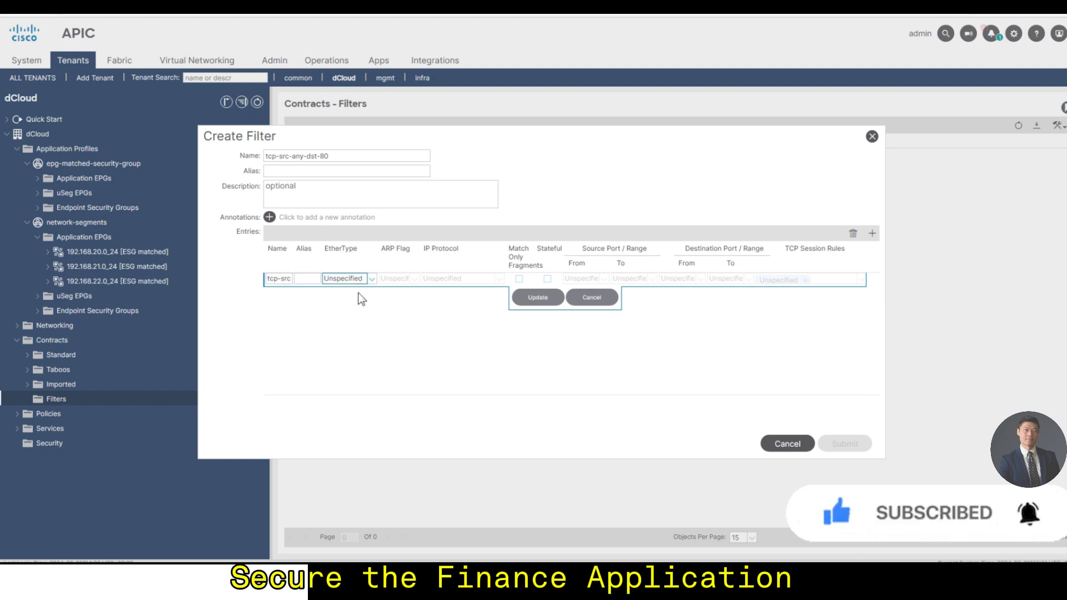
pyautogui.click(347, 294)
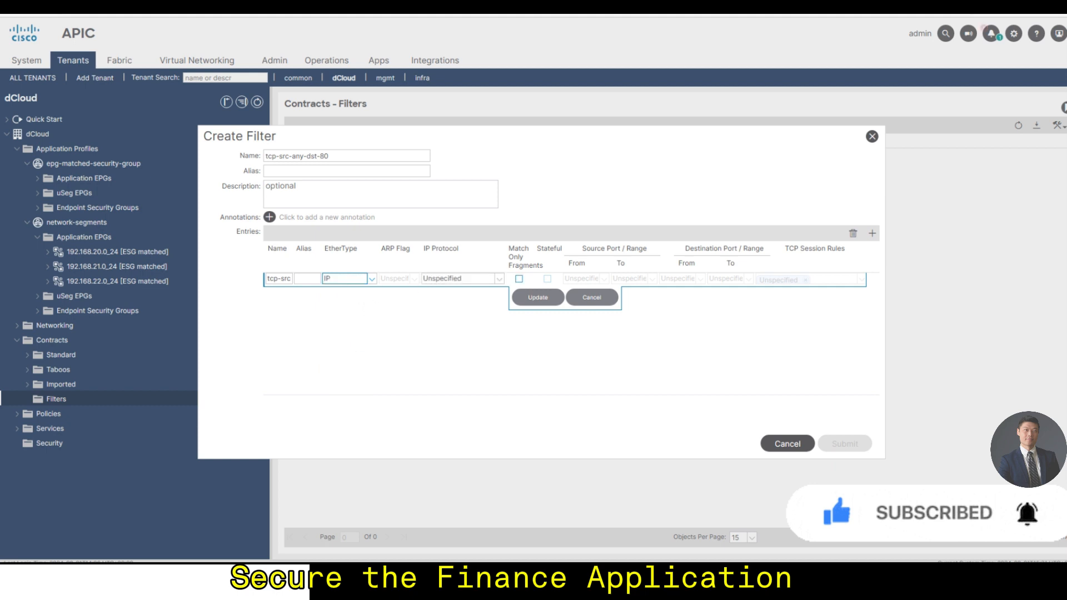
pyautogui.click(499, 279)
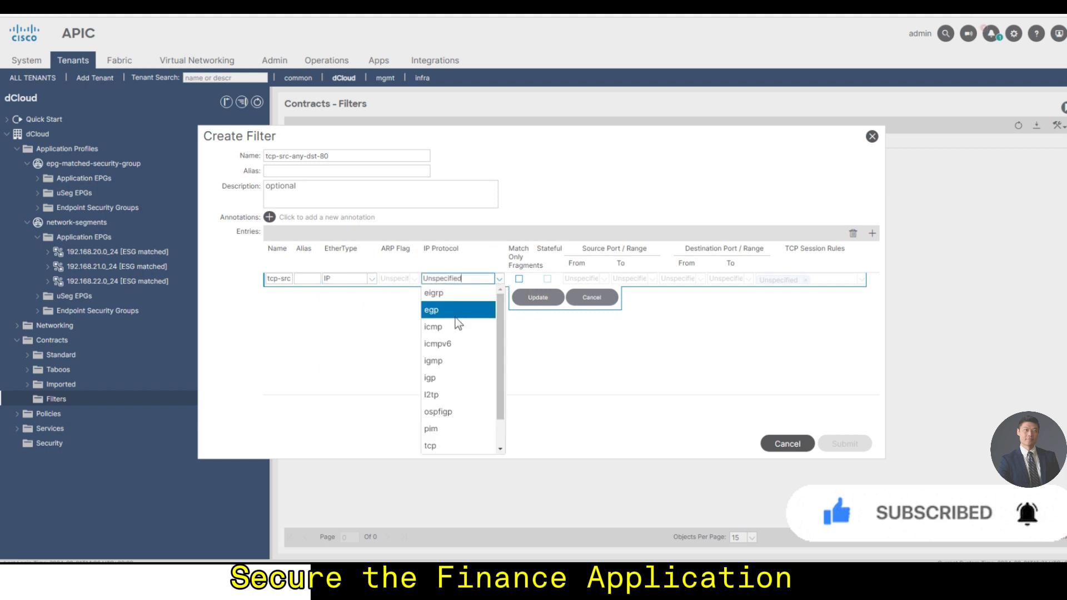
pyautogui.click(449, 450)
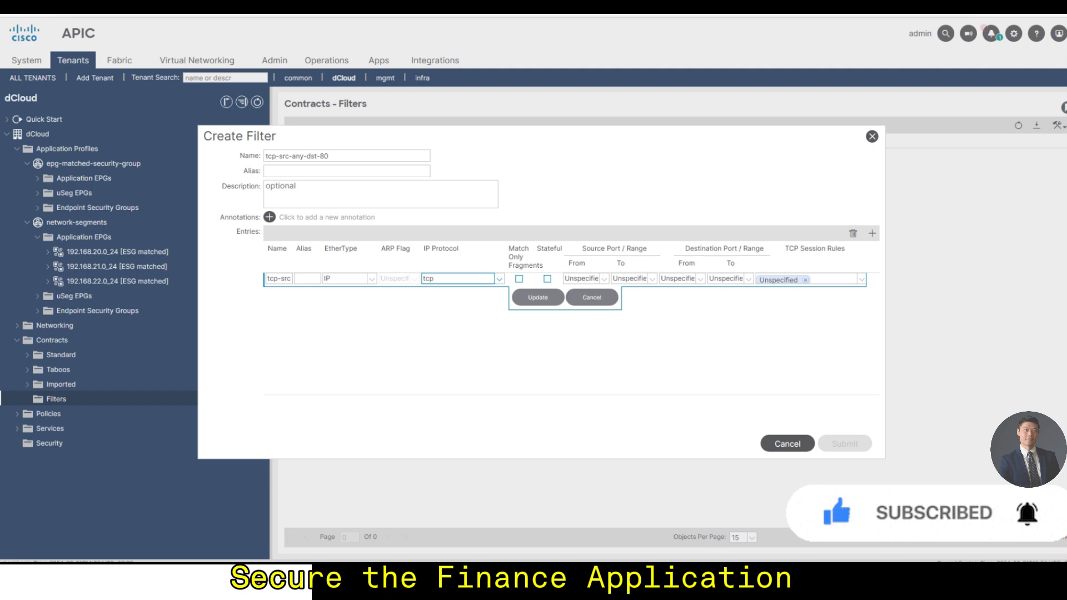
pyautogui.click(607, 279)
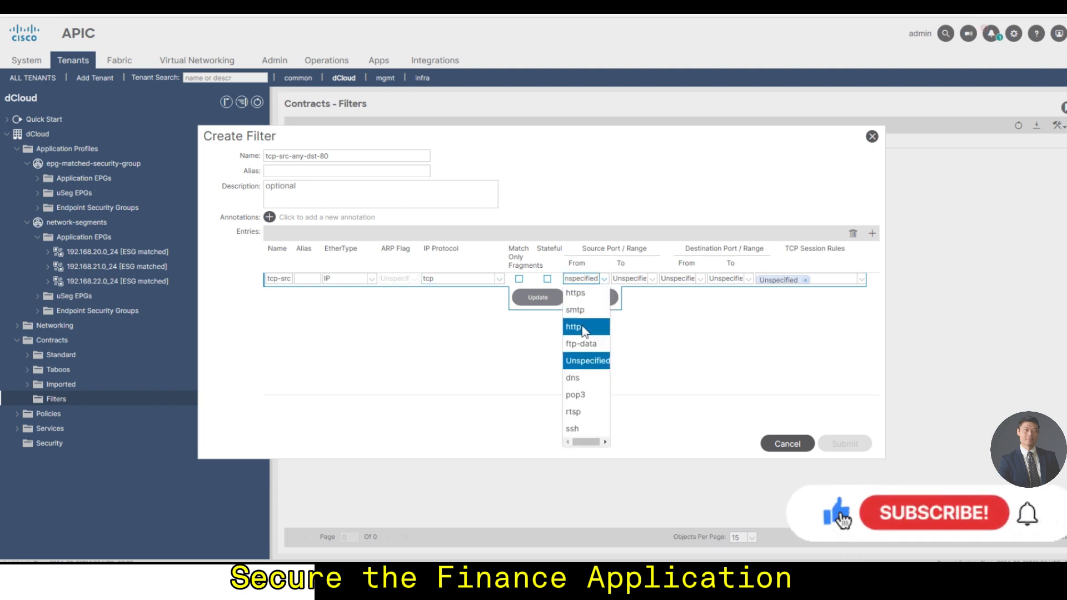
pyautogui.click(584, 330)
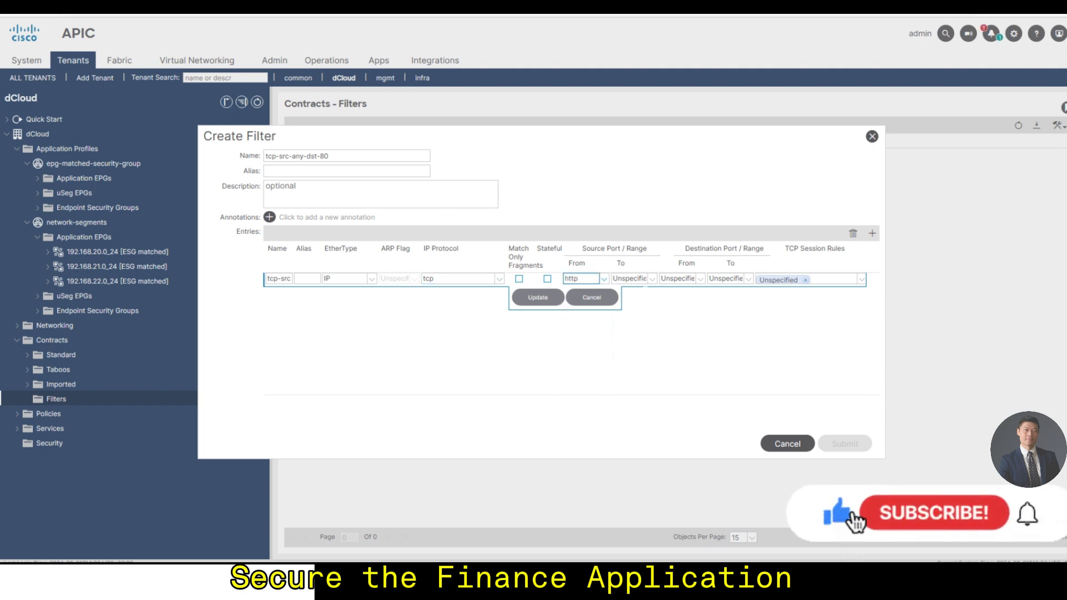
pyautogui.click(654, 281)
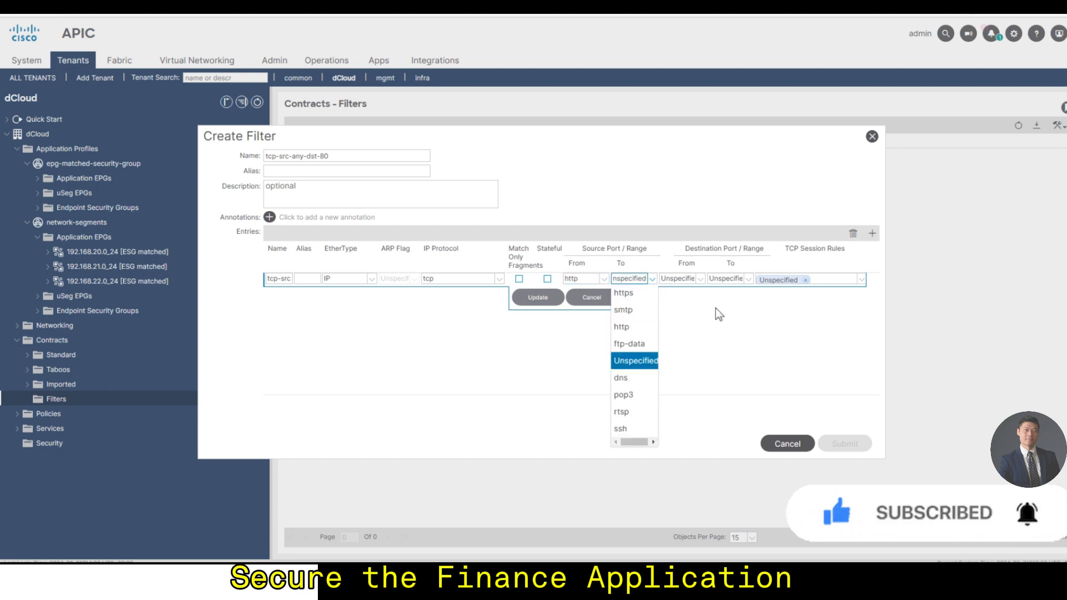
pyautogui.click(629, 325)
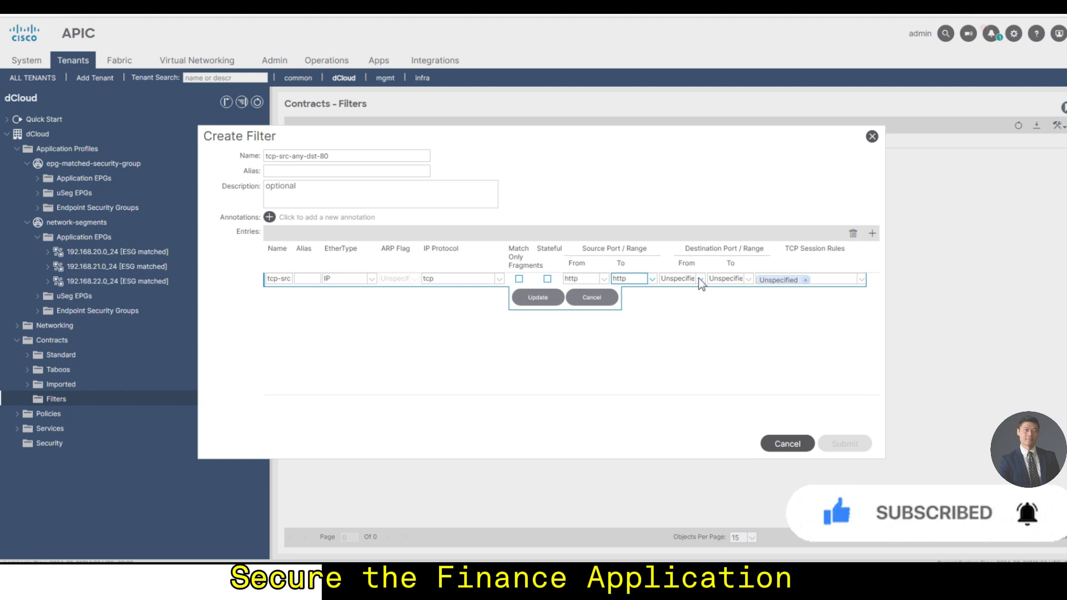
pyautogui.click(603, 281)
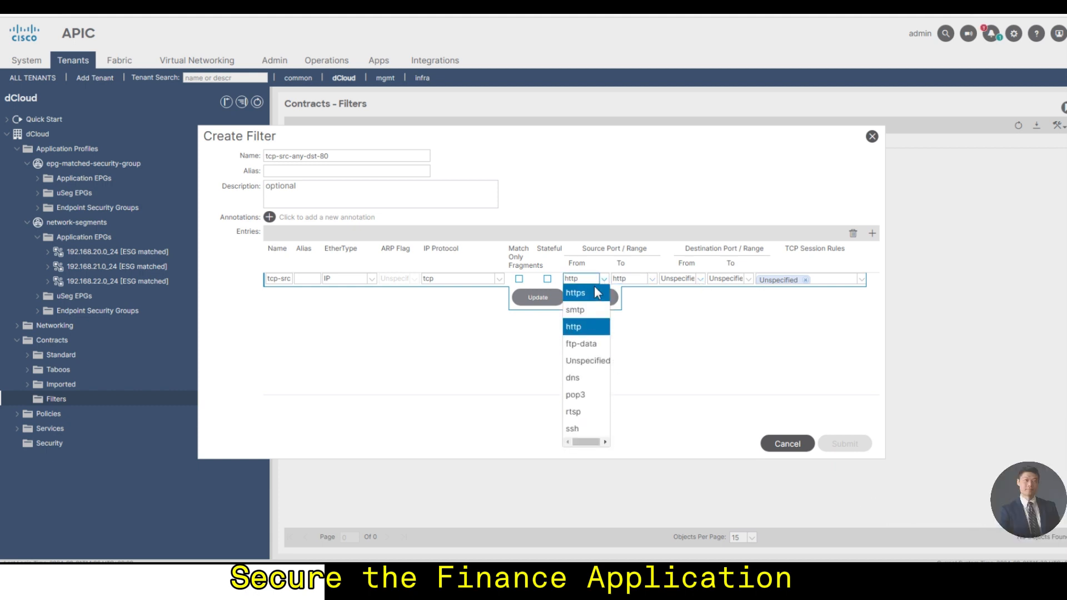
pyautogui.doubleClick(592, 278)
pyautogui.press('BackSpace')
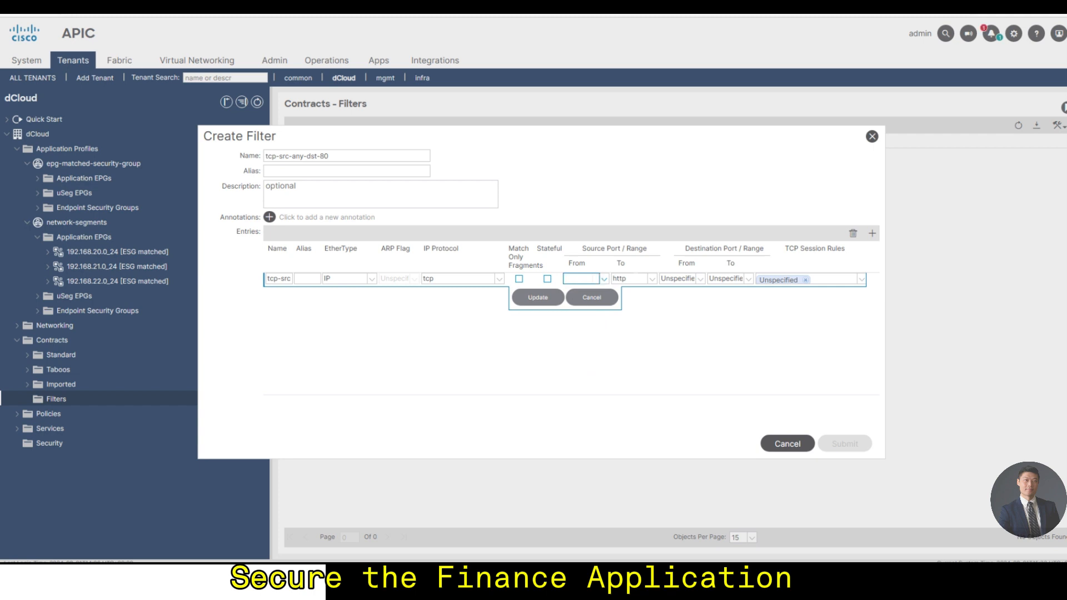
pyautogui.doubleClick(620, 278)
pyautogui.press('BackSpace')
# - Set the entry's destination port range from http to http, save the entry and submit the filter
pyautogui.click(700, 278)
pyautogui.click(689, 328)
pyautogui.click(747, 279)
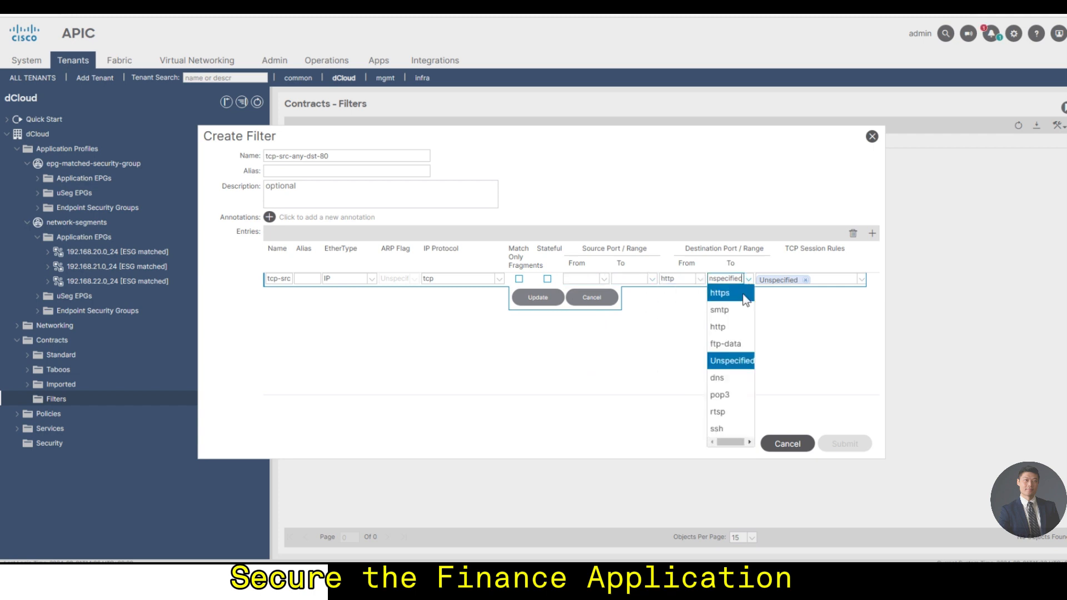
pyautogui.click(731, 321)
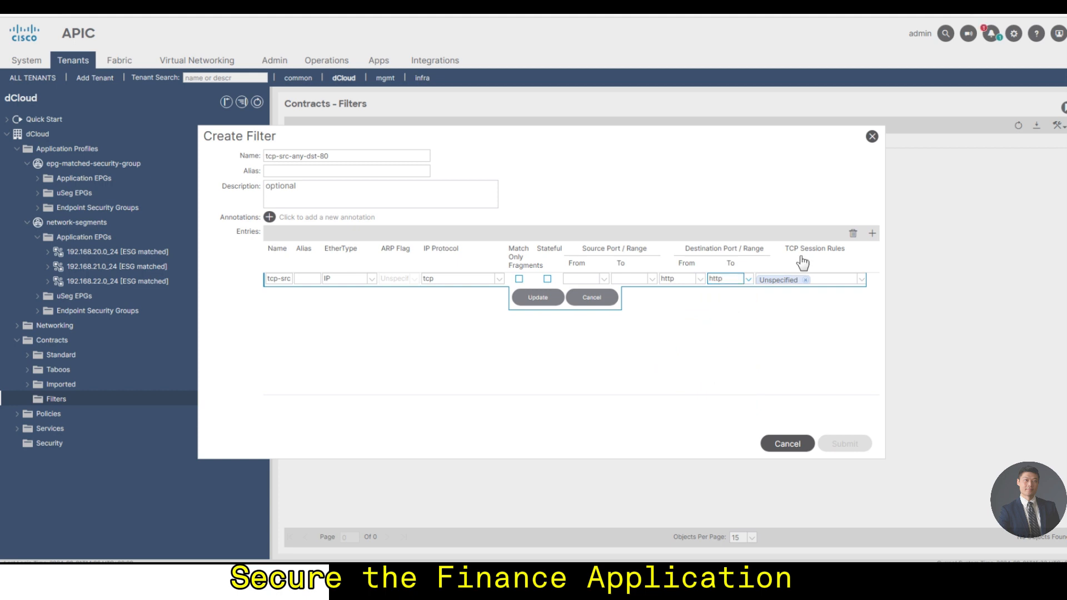
pyautogui.click(539, 299)
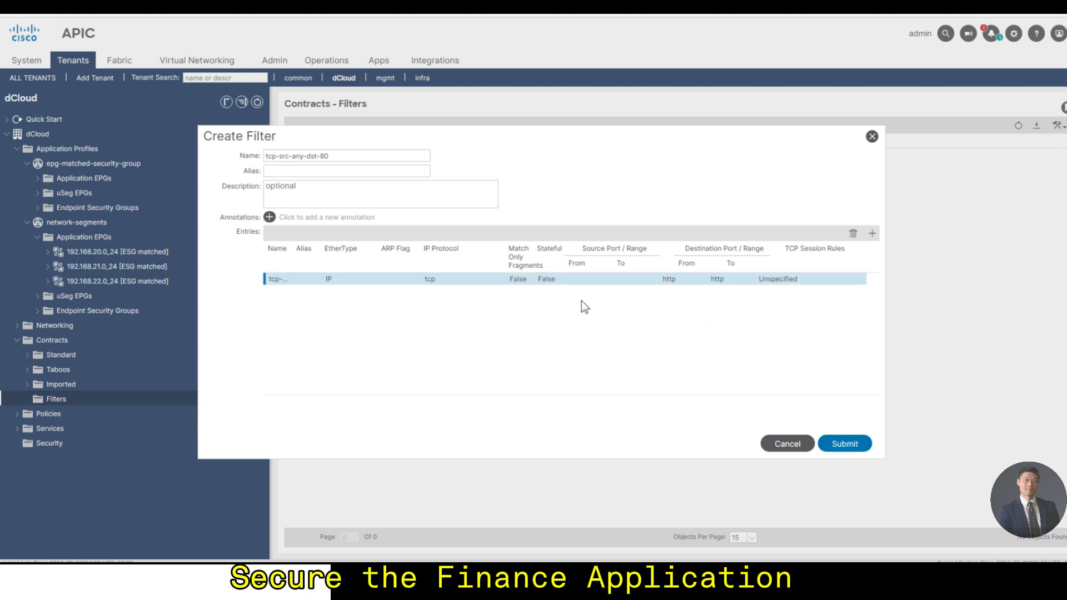
pyautogui.click(849, 445)
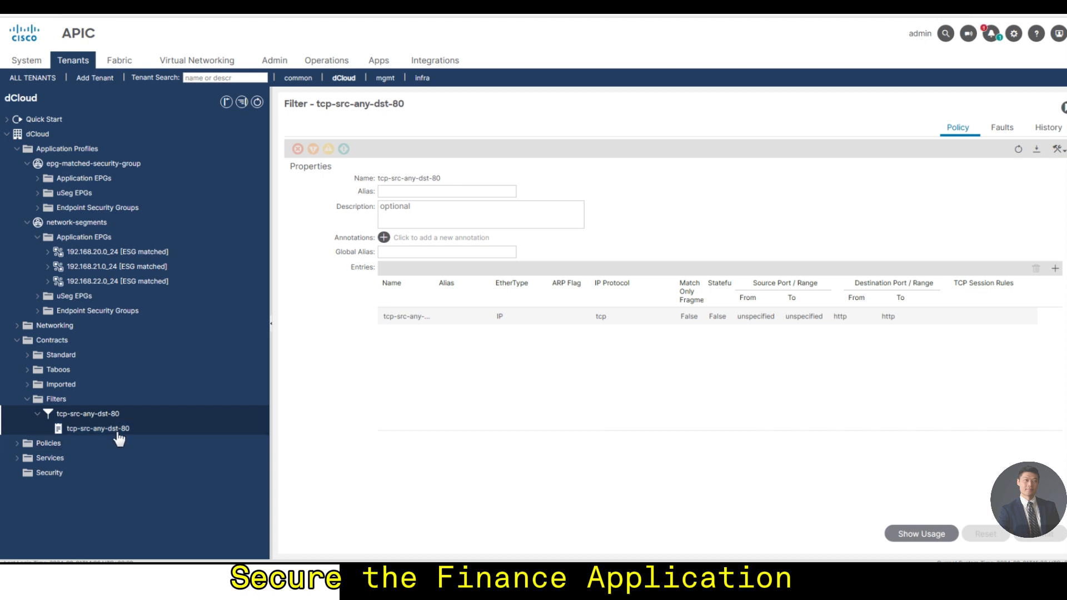
# - Start another contract filter in the dCloud tenant and name it tcp-src-any-dst-443
pyautogui.click(66, 404)
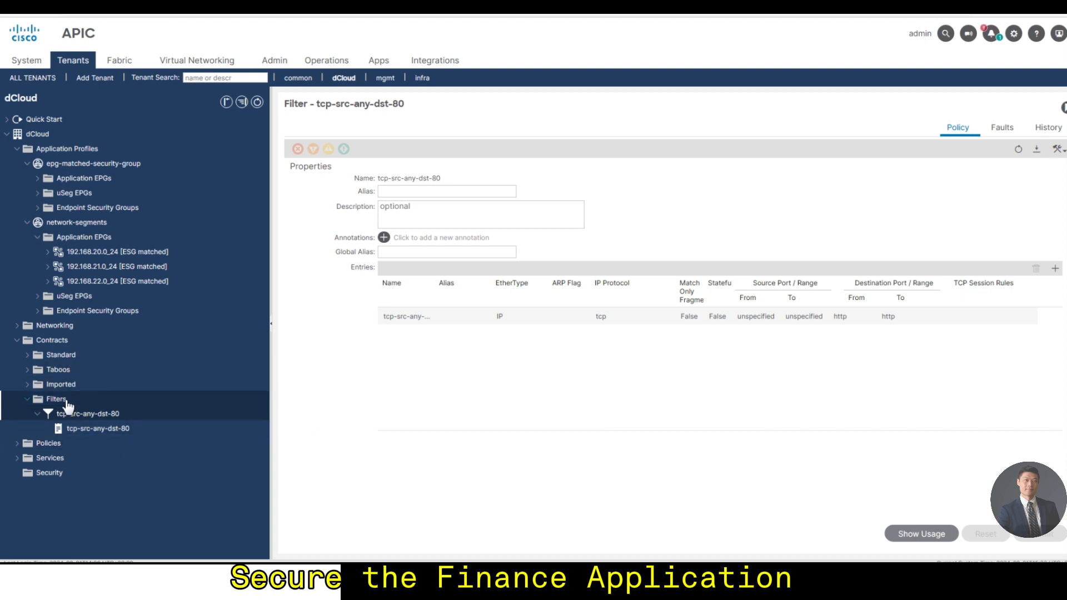
pyautogui.rightClick(67, 405)
pyautogui.click(71, 408)
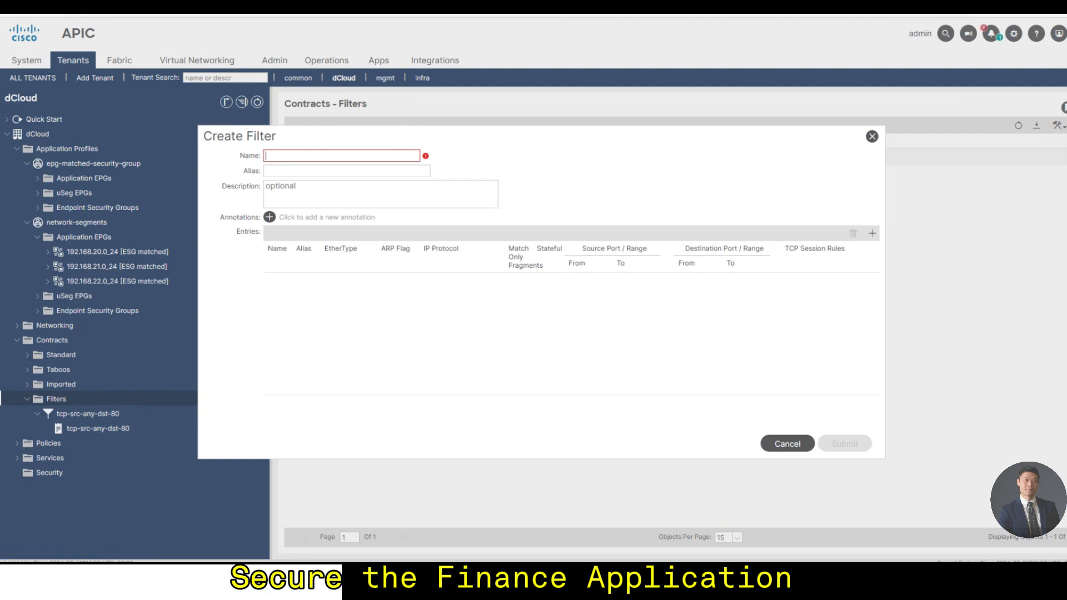
pyautogui.write('tcp-src-')
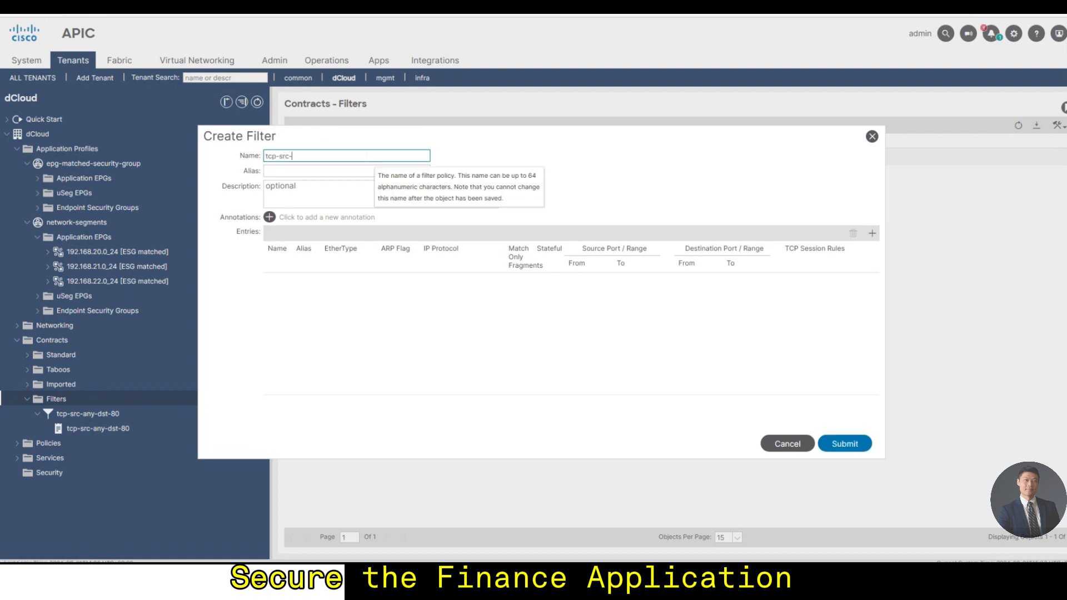
pyautogui.write('any-d')
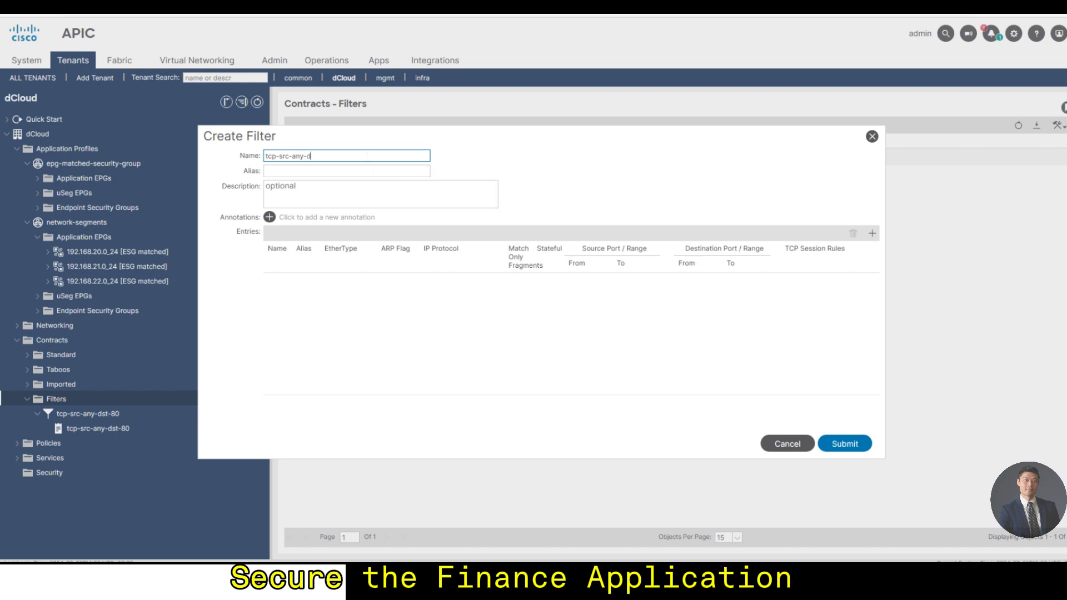
pyautogui.write('st-443')
# - Add an entry to the port 443 filter and name it tcp-src-any-dst-443
pyautogui.click(872, 233)
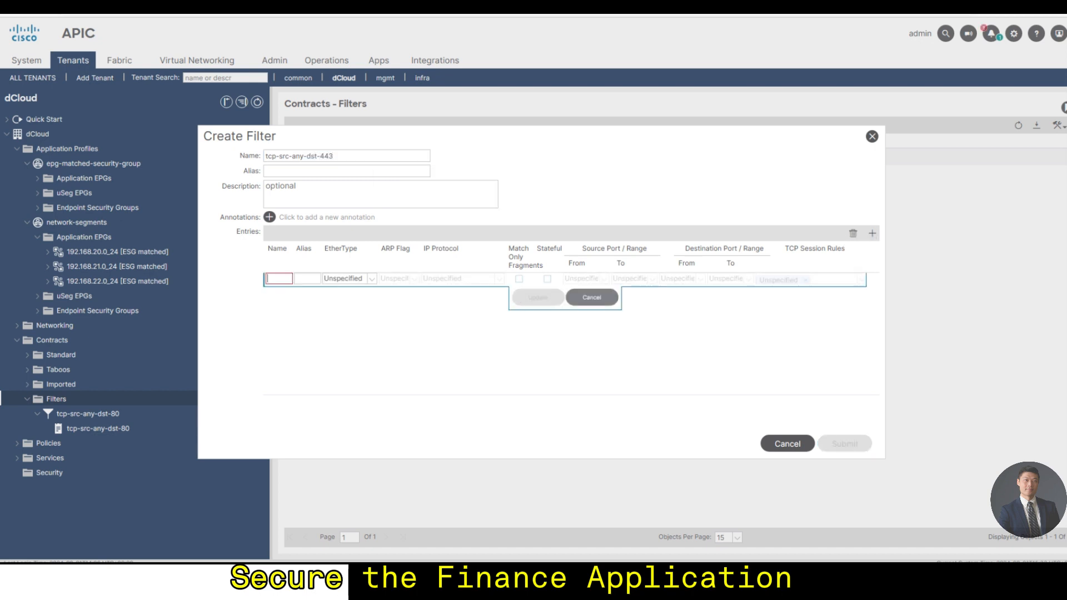
pyautogui.click(280, 278)
pyautogui.write('t')
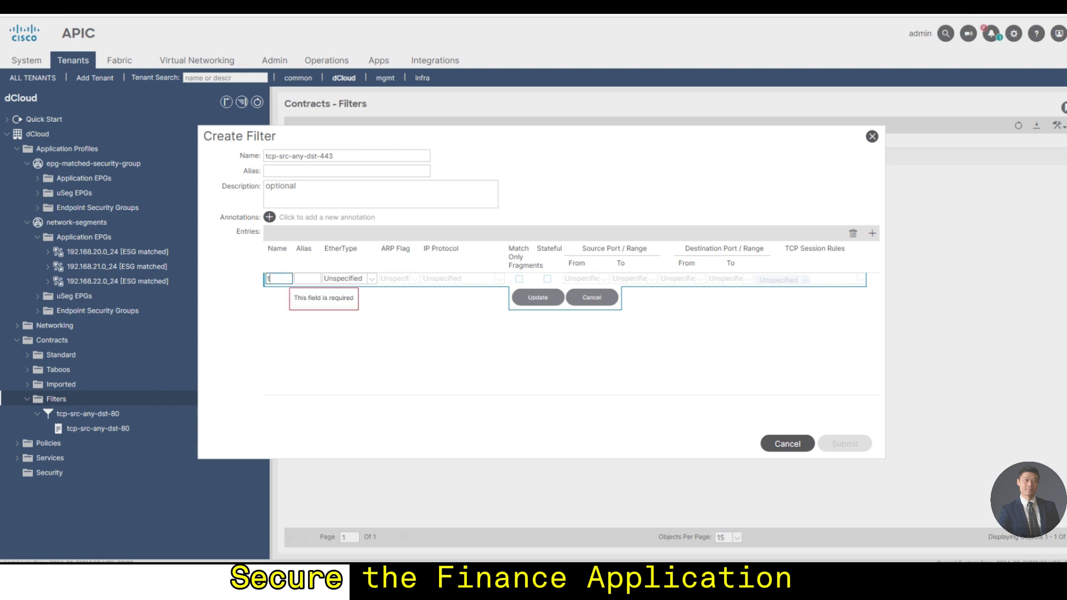
pyautogui.write('cp-src-')
pyautogui.write('any-')
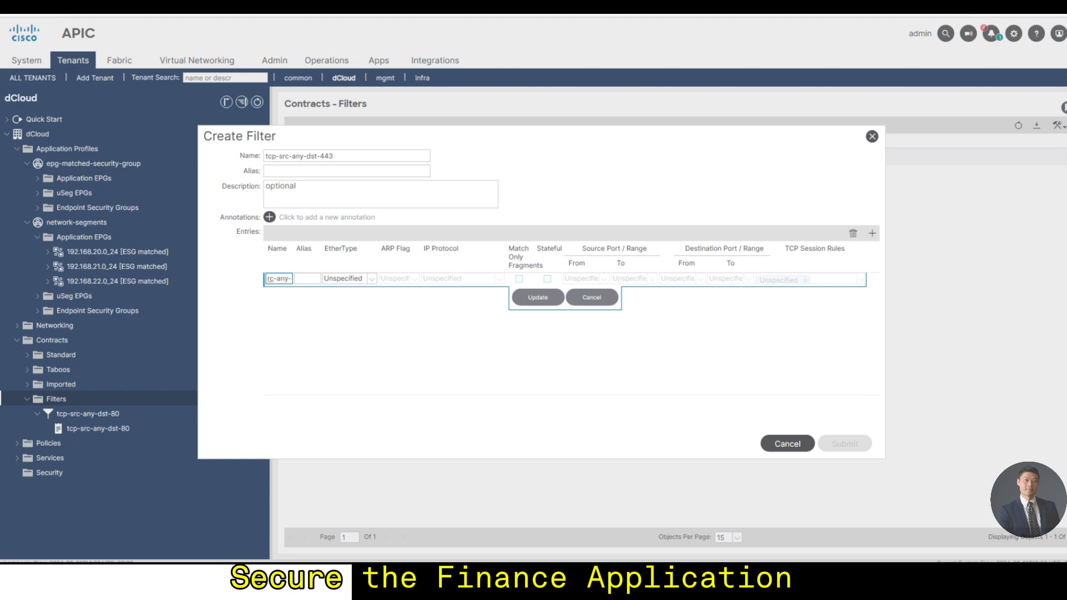
pyautogui.write('dst-443')
# - Set the tcp-src-any-dst-443 entry's EtherType to IP and its IP protocol to tcp
pyautogui.click(370, 279)
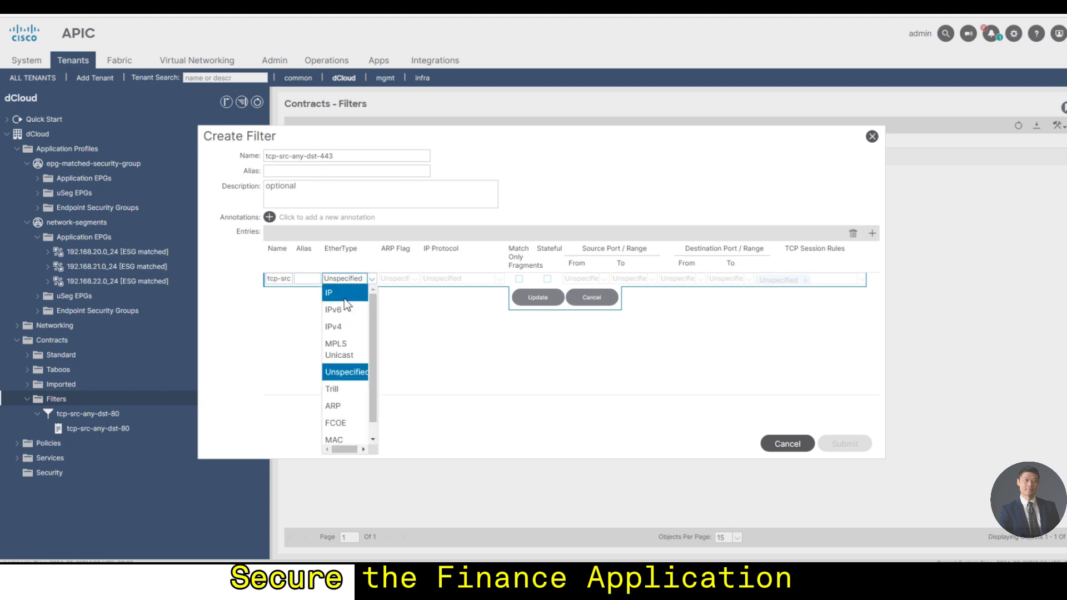
pyautogui.click(345, 297)
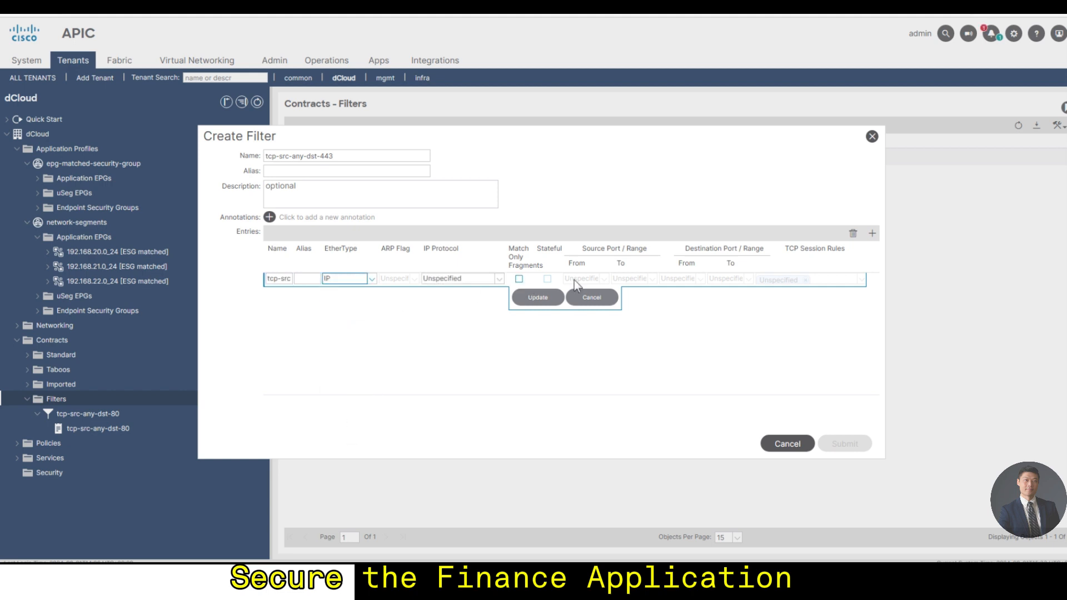
pyautogui.click(489, 279)
pyautogui.click(451, 444)
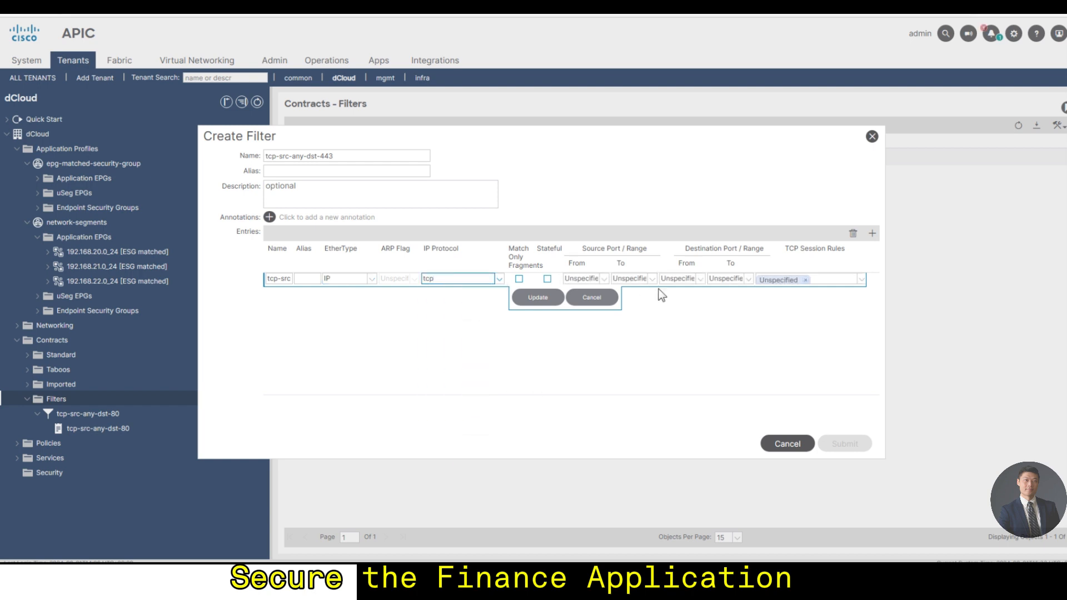
# - Set the tcp-src-any-dst-443 entry's destination port range from https to https, save the entry and submit the filter
pyautogui.click(701, 279)
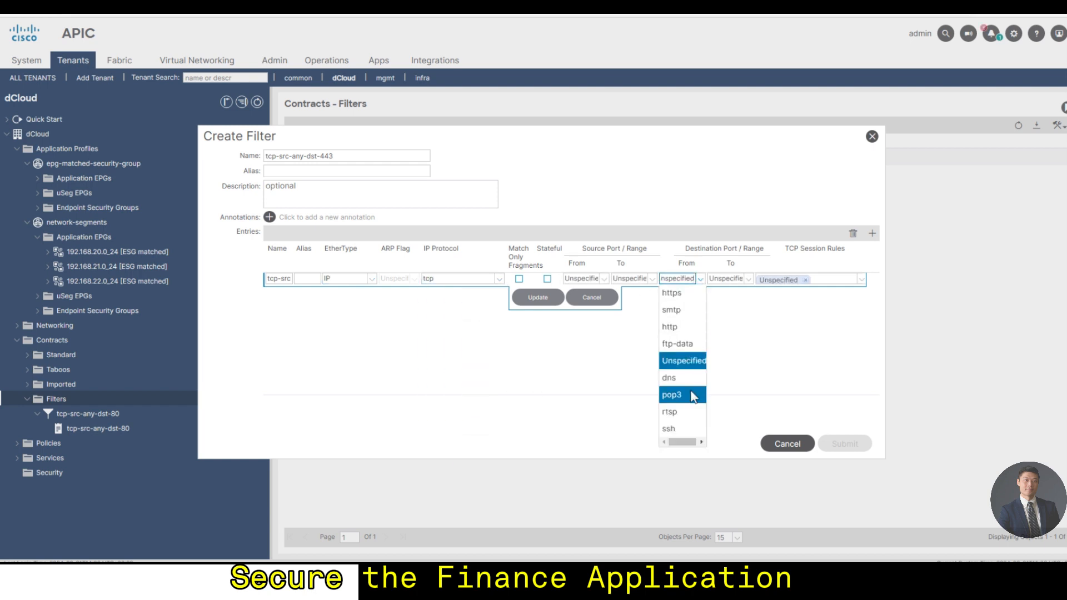
pyautogui.click(675, 294)
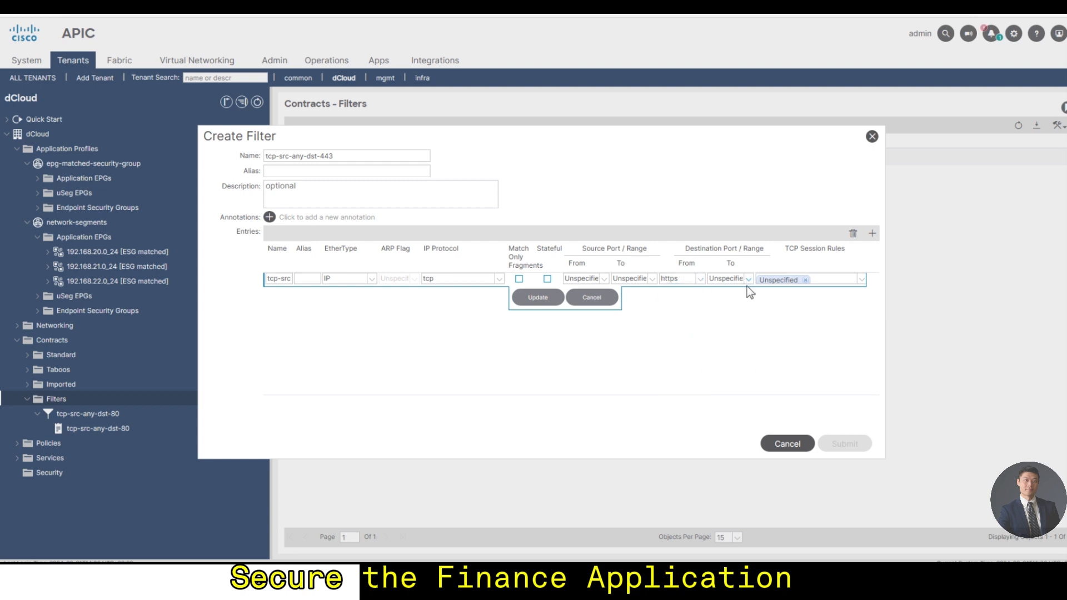
pyautogui.click(748, 279)
pyautogui.click(723, 294)
pyautogui.click(538, 297)
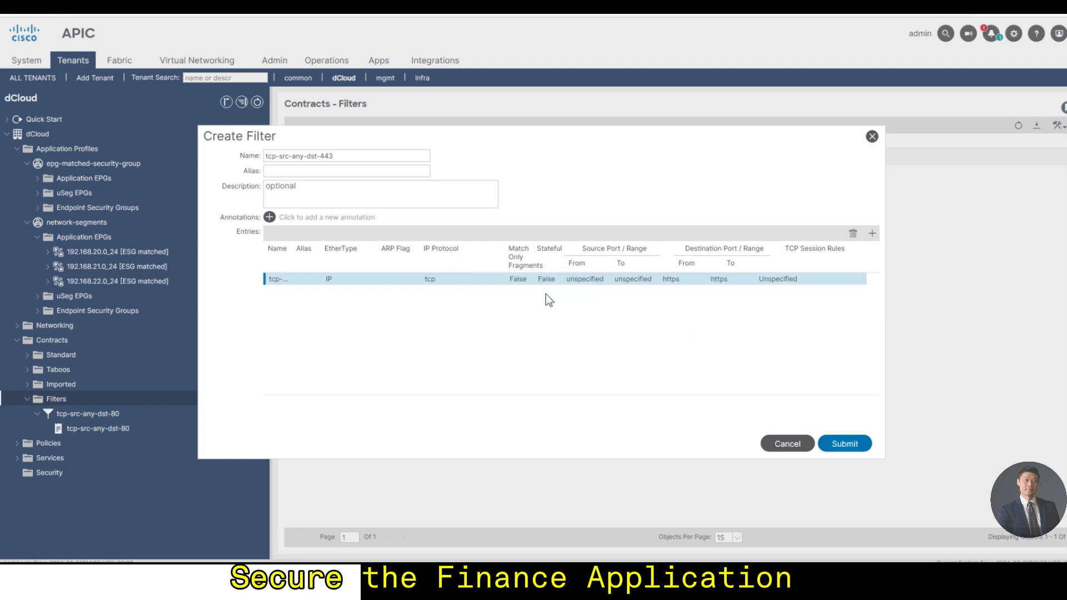
pyautogui.click(844, 445)
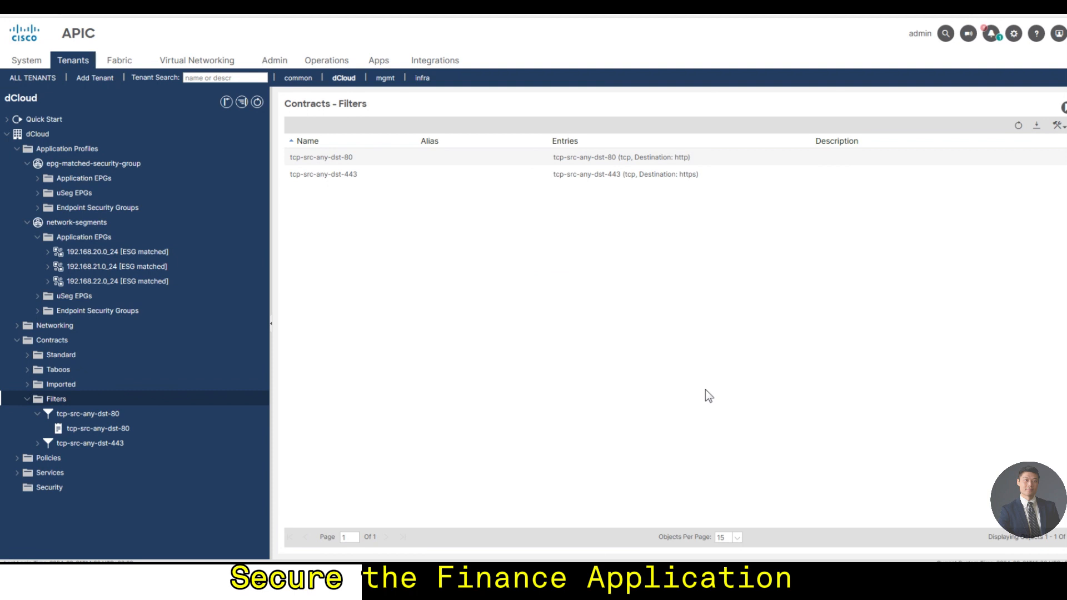
# - Start a third contract filter in the dCloud tenant and name it tcp-src-any-dst-3306
pyautogui.click(50, 411)
pyautogui.rightClick(50, 400)
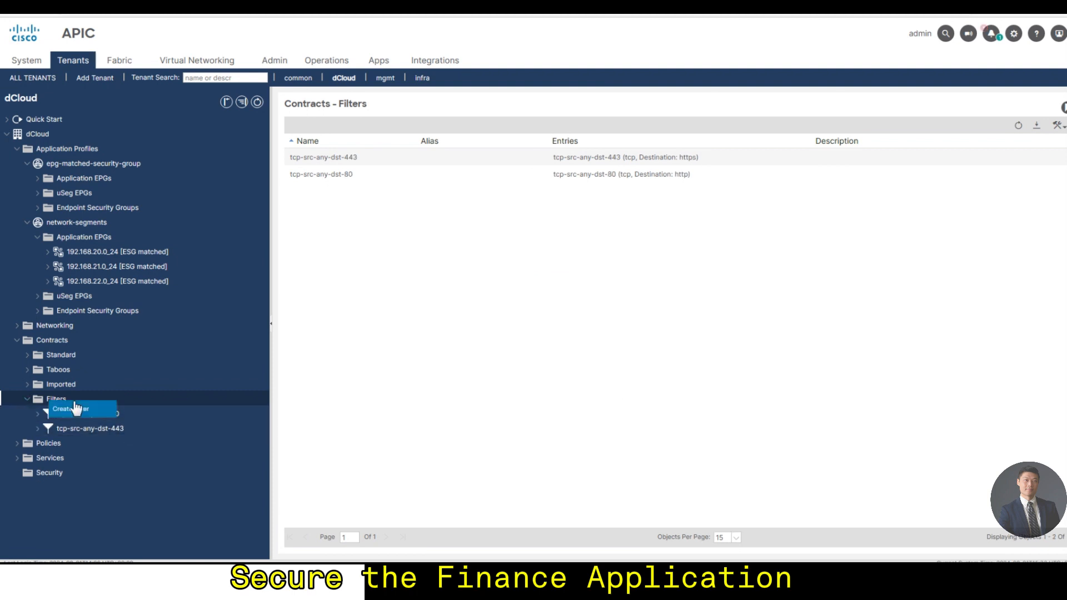
pyautogui.click(76, 409)
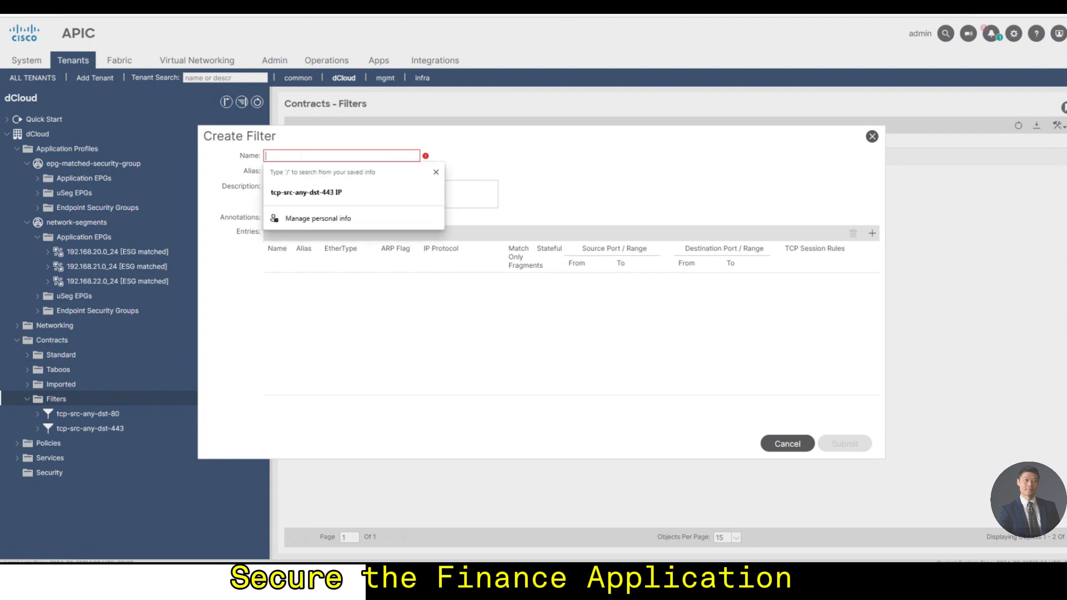
pyautogui.write('tcp-src-any')
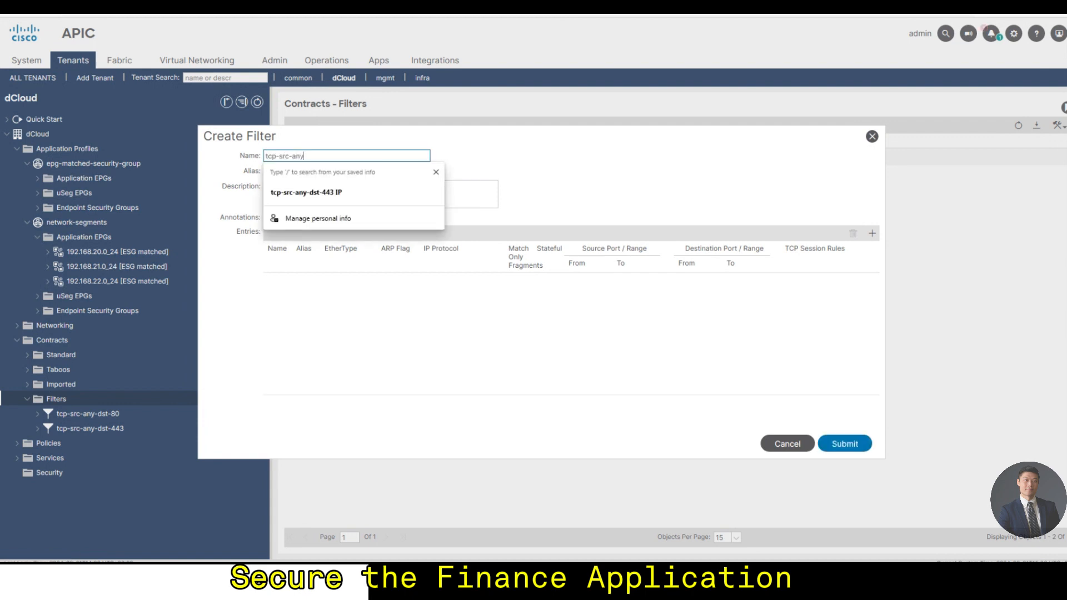
pyautogui.write('-dst-3306')
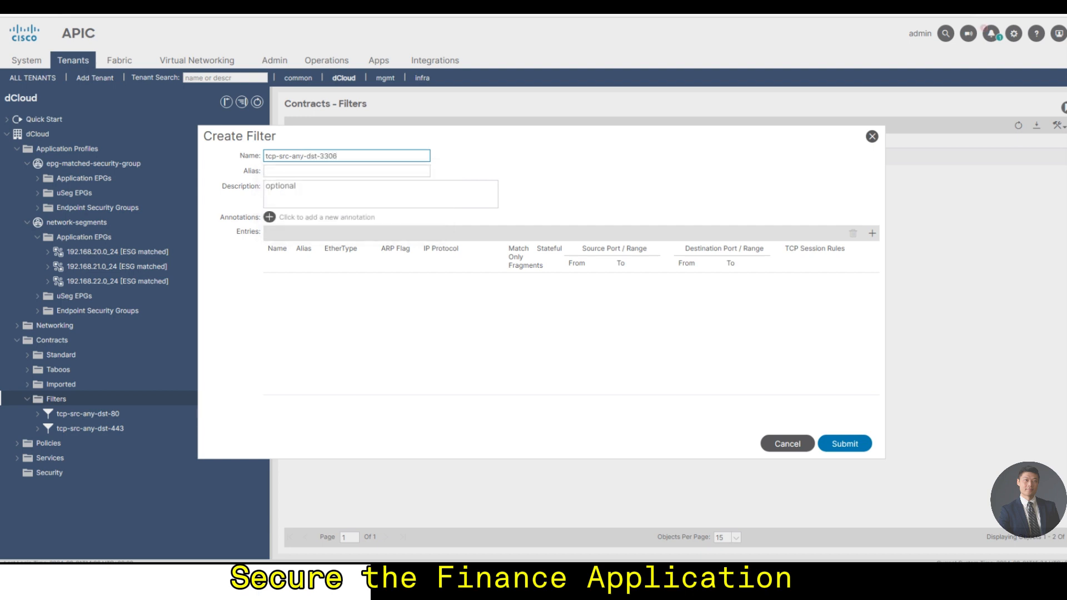
# - Add an entry to the port 3306 filter, reusing the filter name tcp-src-any-dst-3306 as the entry name
pyautogui.hotkey('ctrl', 'a')
pyautogui.hotkey('ctrl', 'c')
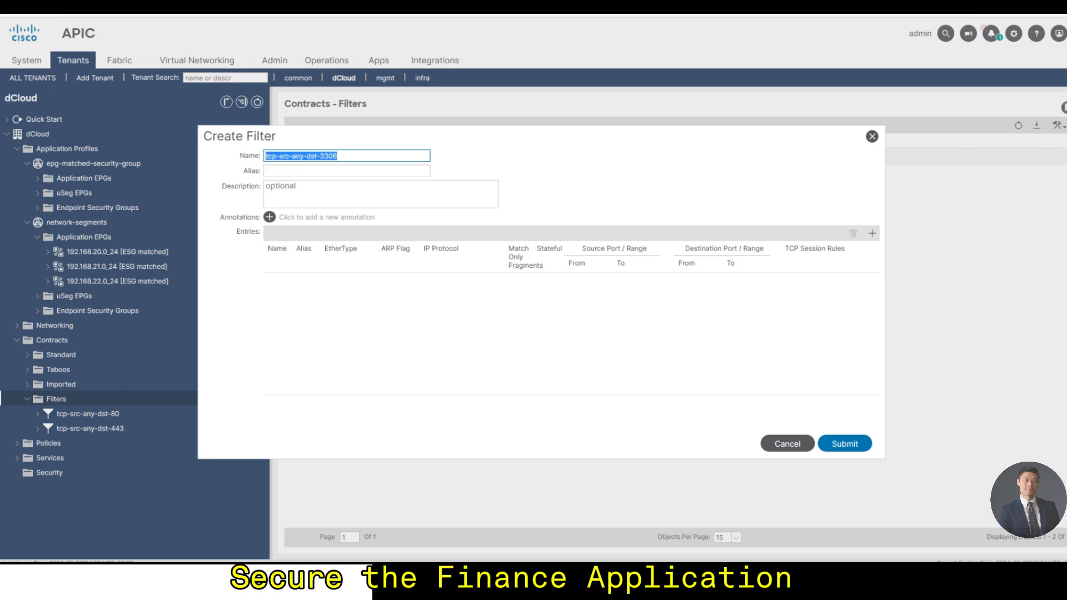
pyautogui.click(872, 236)
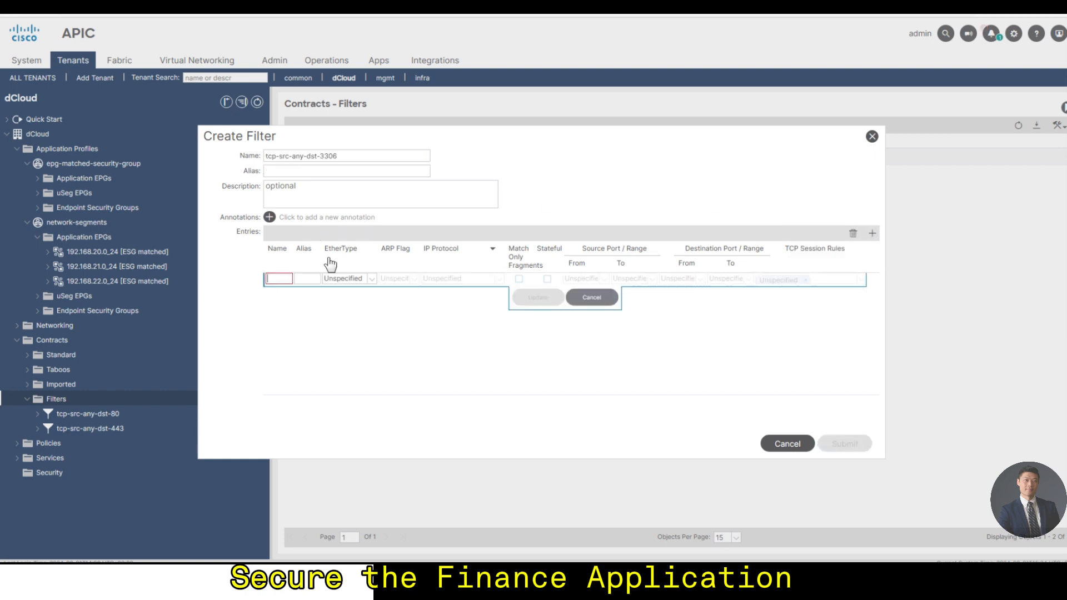
pyautogui.click(288, 279)
pyautogui.hotkey('ctrl', 'v')
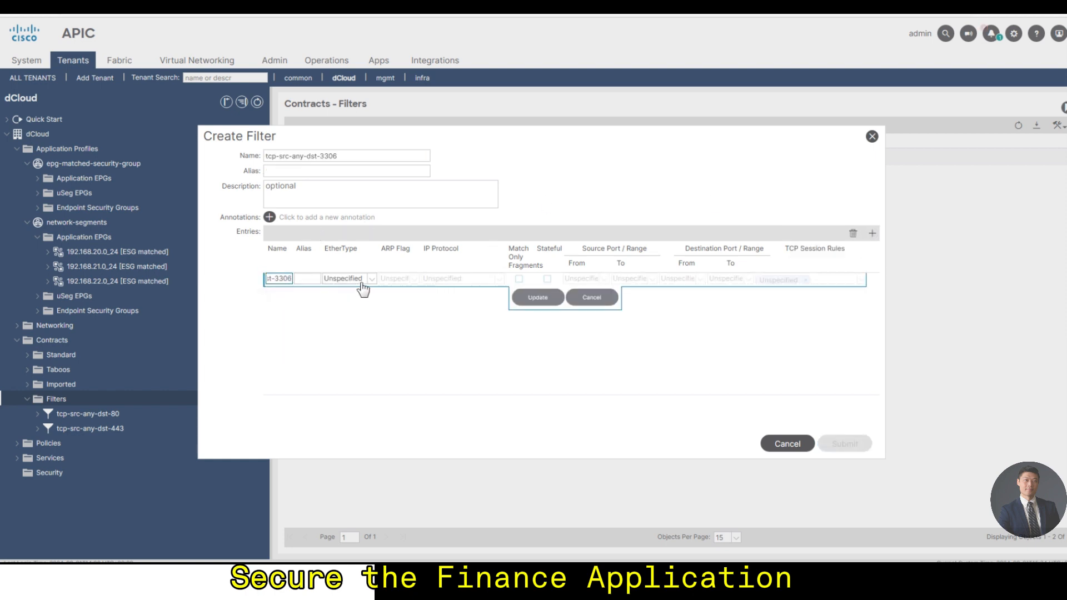
# - Set the tcp-src-any-dst-3306 entry's EtherType to IP and its IP protocol to tcp
pyautogui.click(364, 286)
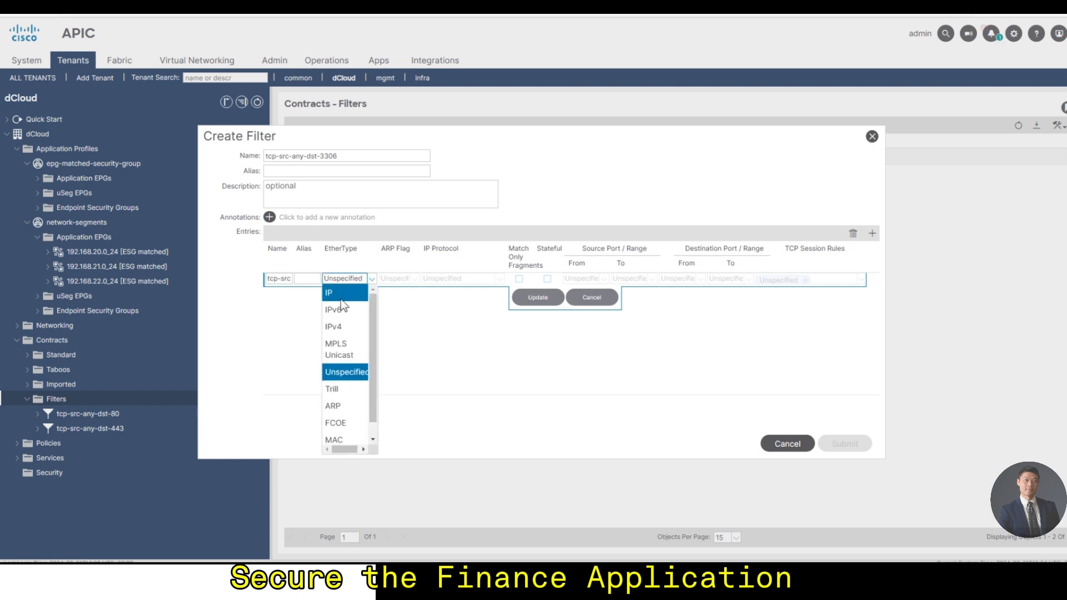
pyautogui.click(340, 294)
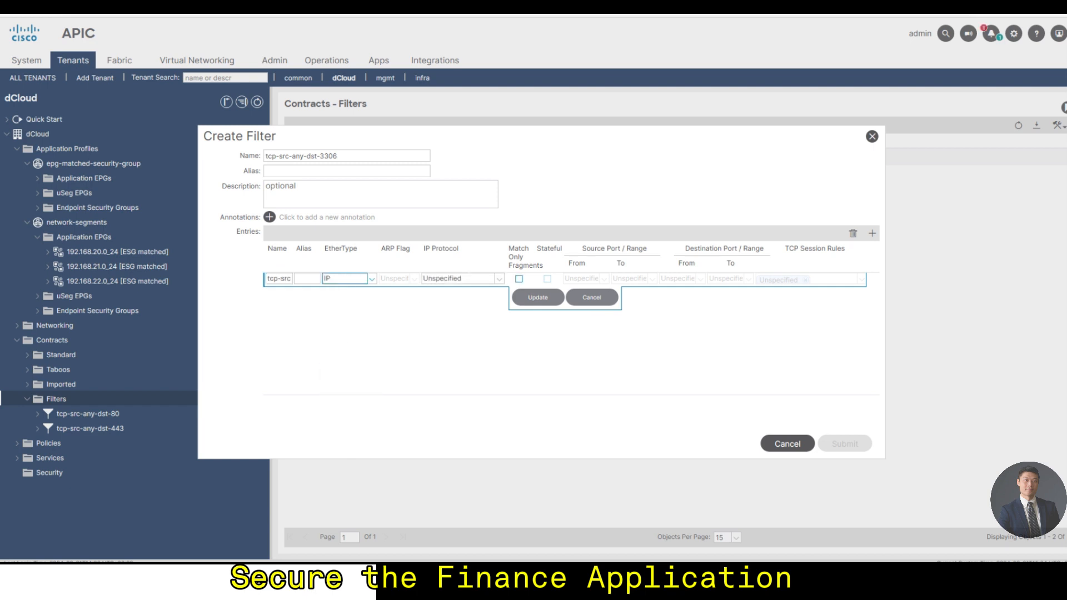
pyautogui.click(501, 280)
pyautogui.click(464, 445)
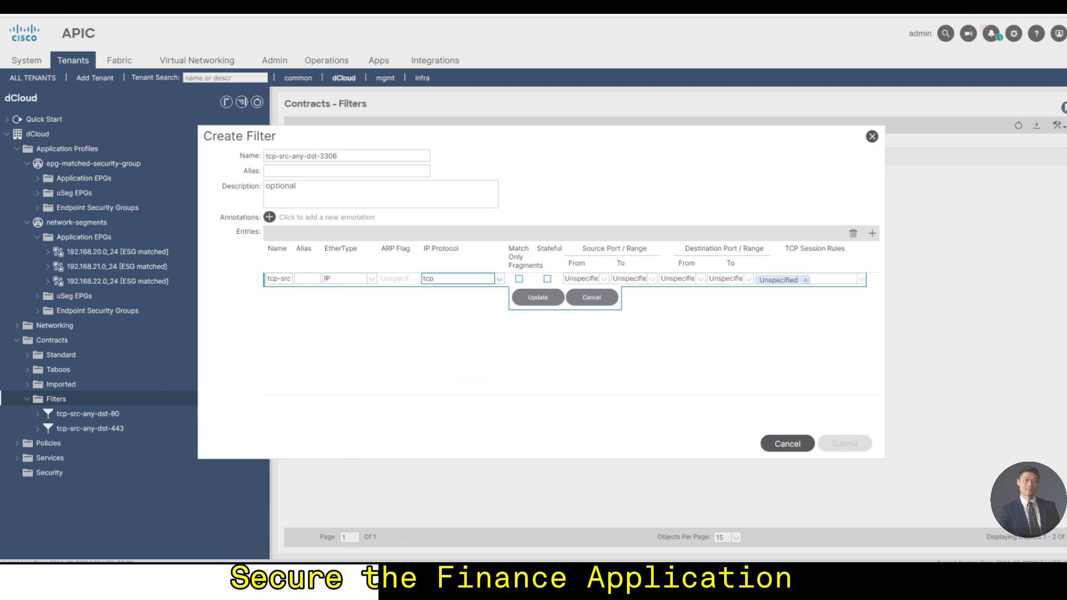
# - Set the entry's destination port range from 3306 to 3306, save the entry and submit the filter
pyautogui.click(688, 279)
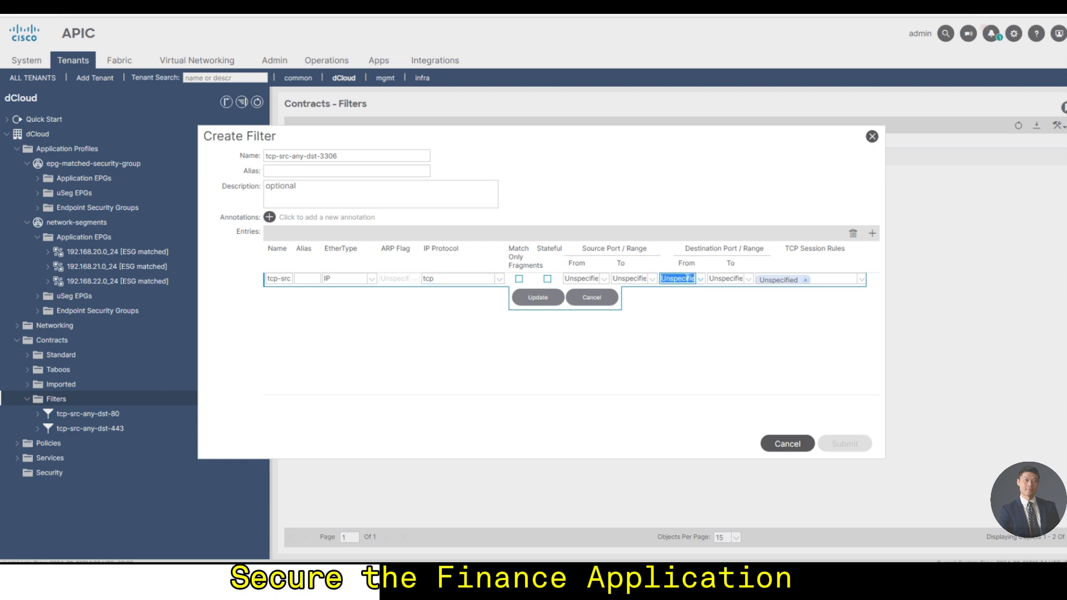
pyautogui.write('3306')
pyautogui.doubleClick(729, 278)
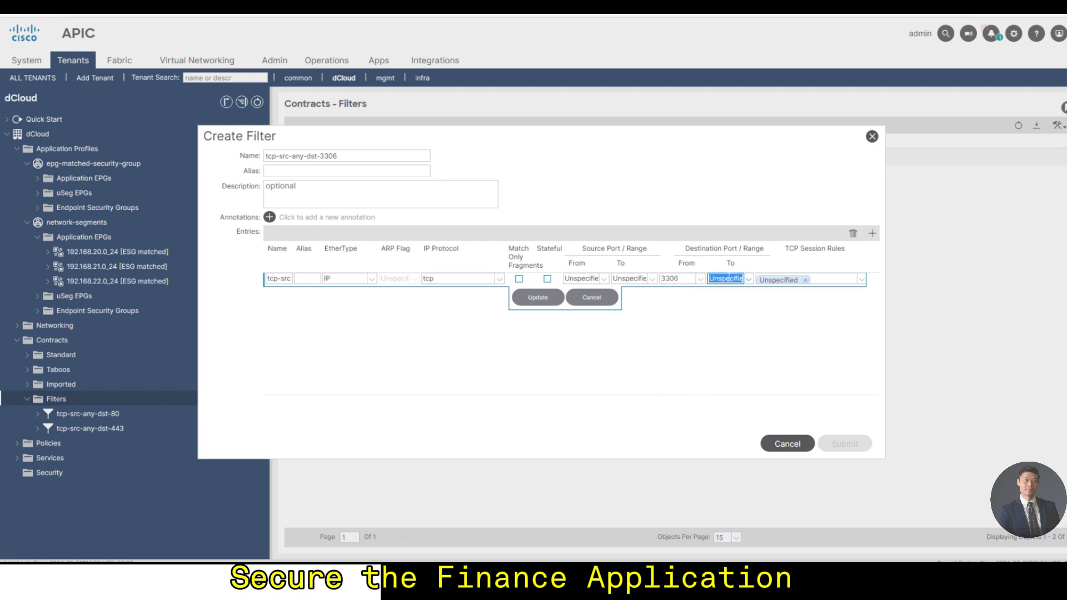
pyautogui.write('3306')
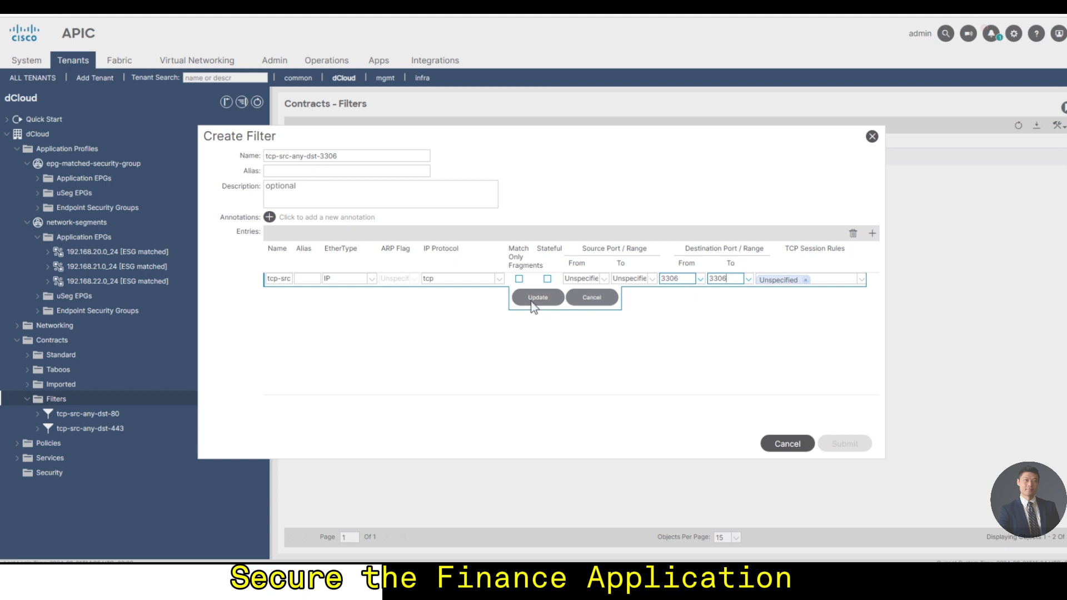
pyautogui.click(533, 299)
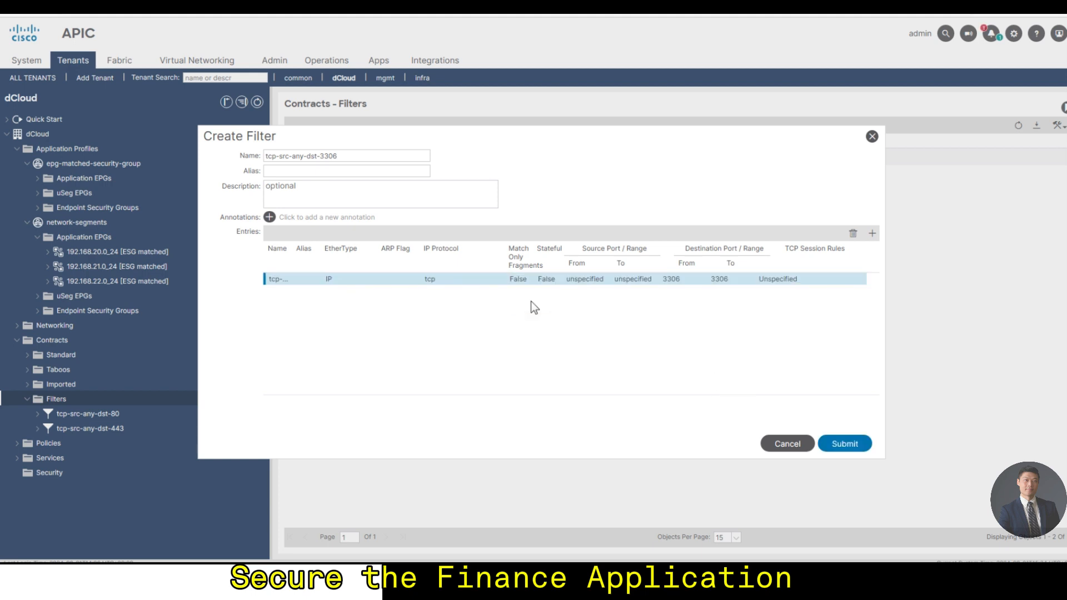
pyautogui.click(837, 443)
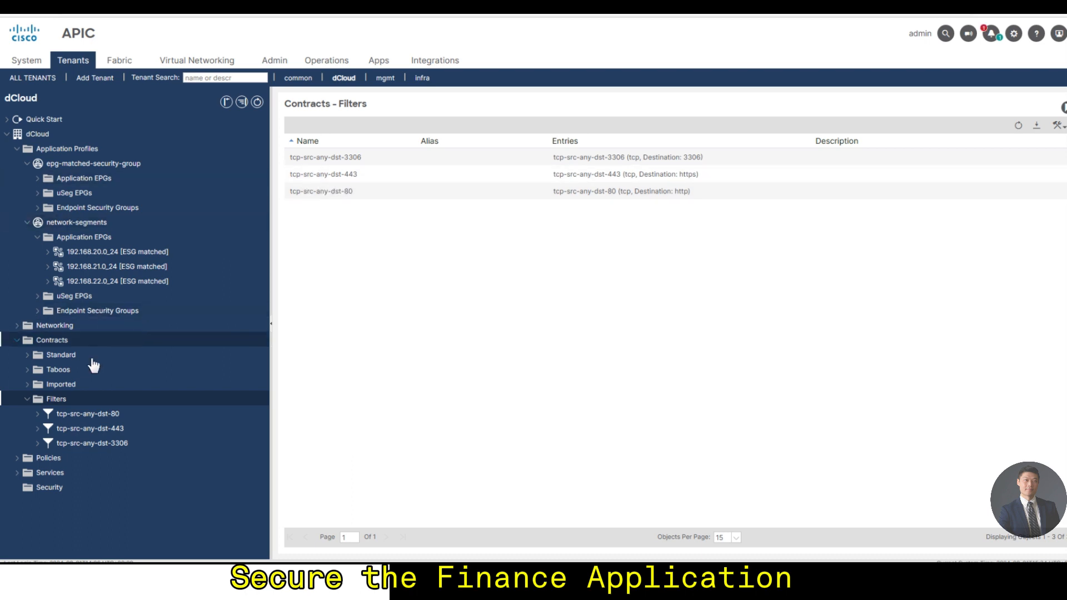
# - Start a new contract in the dCloud tenant and name it permit-to-finance-app
pyautogui.click(75, 341)
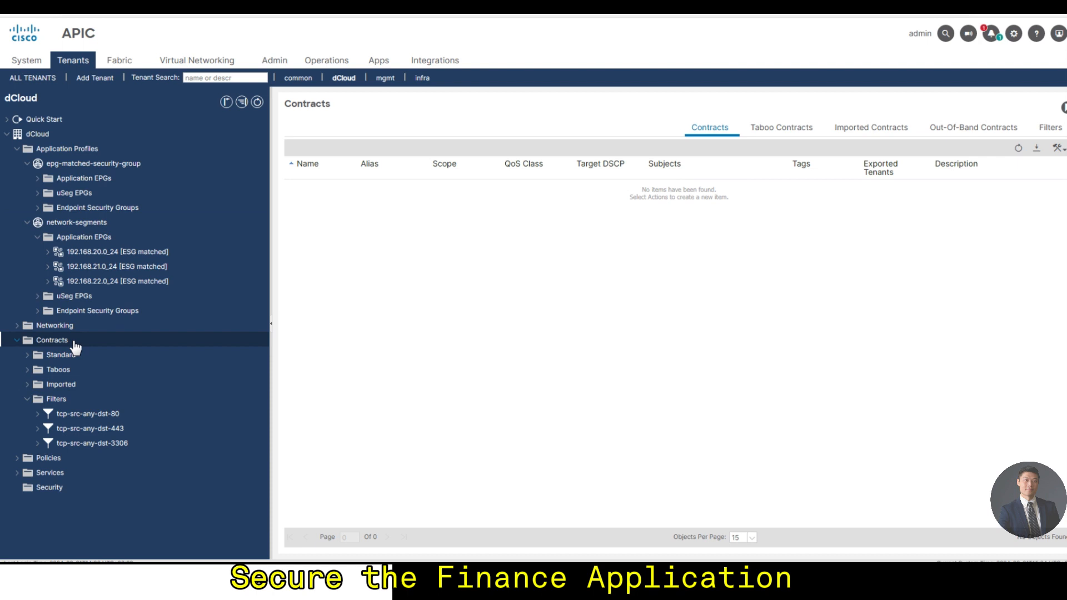
pyautogui.rightClick(75, 345)
pyautogui.click(117, 350)
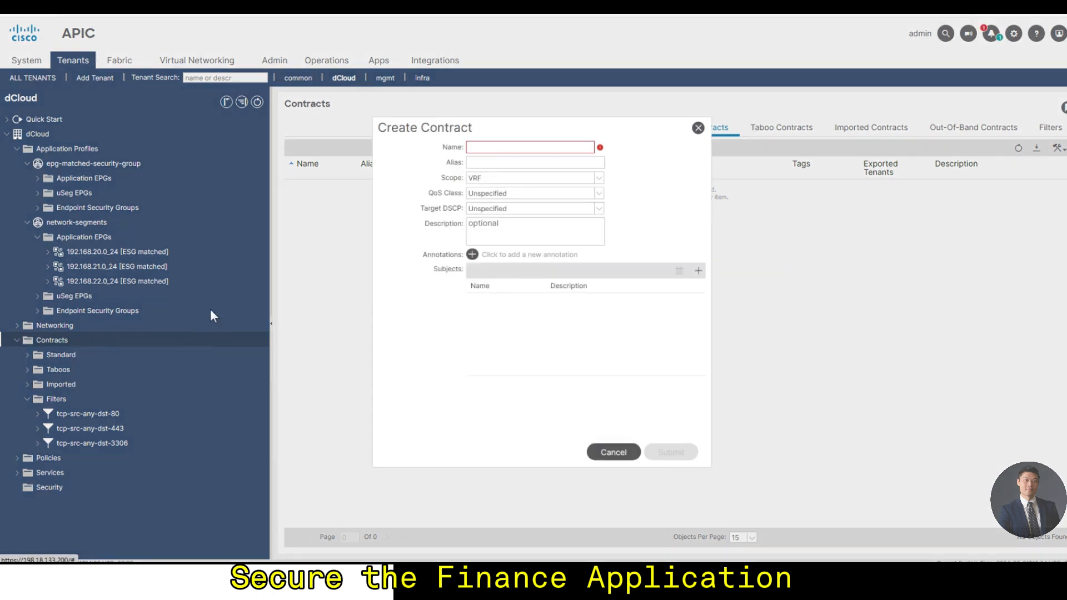
pyautogui.click(526, 148)
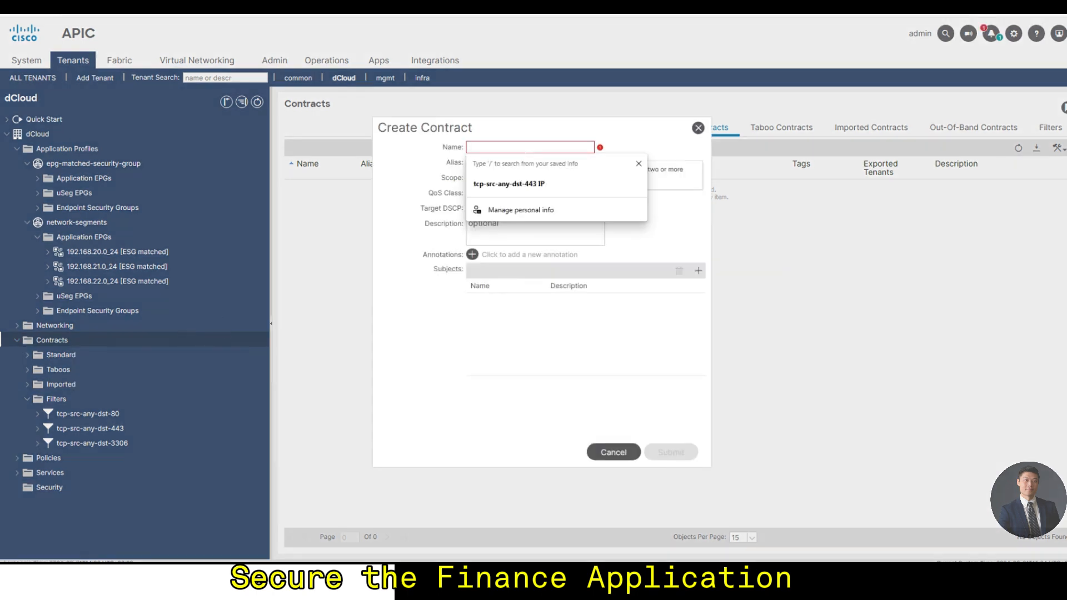
pyautogui.write('permit-to-')
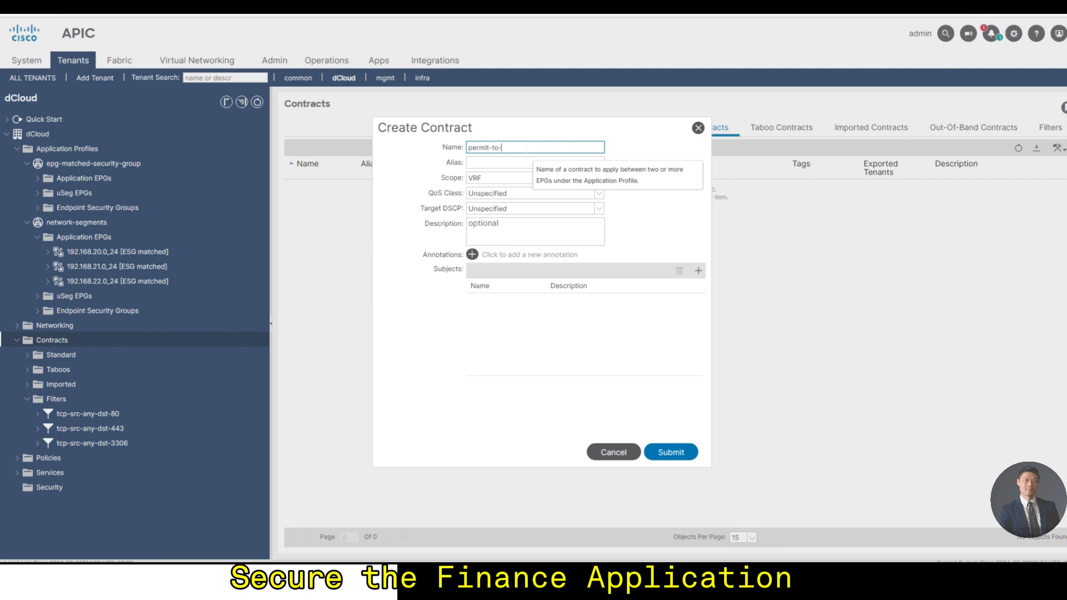
pyautogui.write('finance-app')
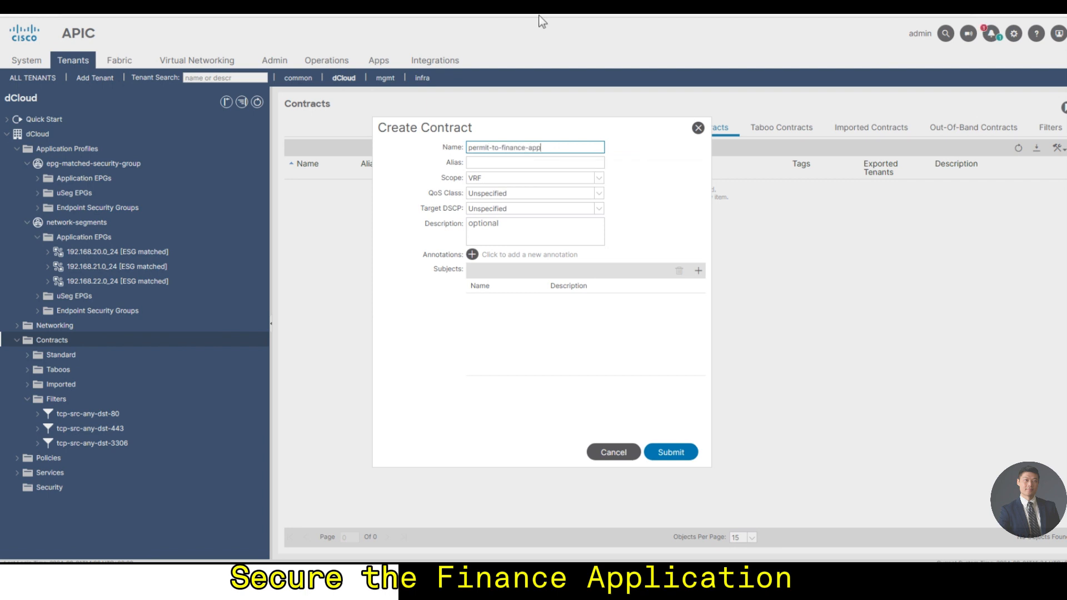
# - Switch to the web capture diagram, mark the Permit-to-finance-app contract and its filter in ink, and return to APIC
pyautogui.click(547, 5)
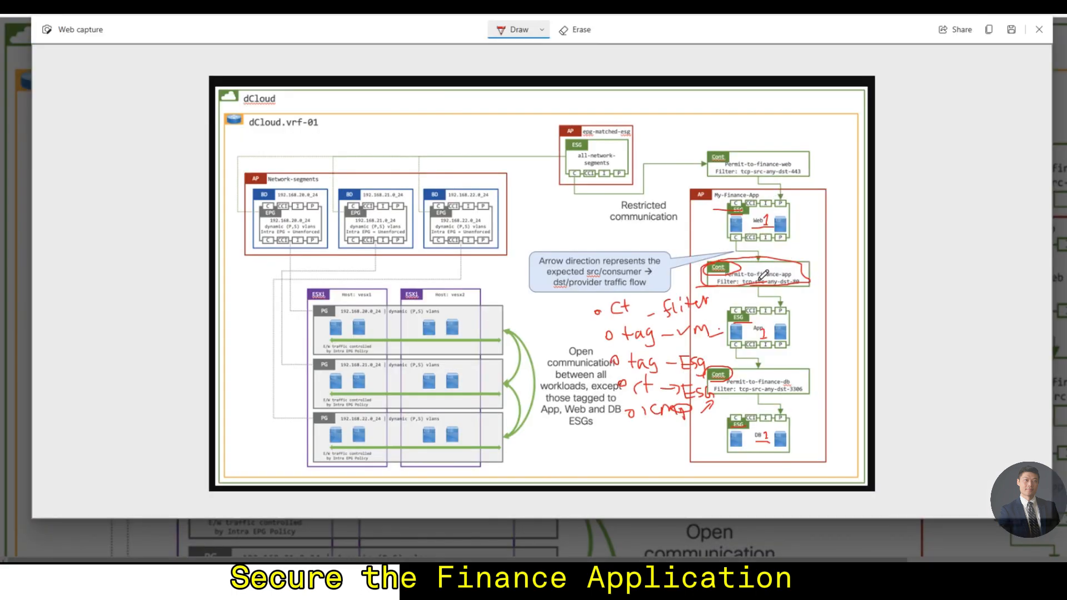
pyautogui.moveTo(732, 272)
pyautogui.mouseDown()
pyautogui.moveTo(805, 266)
pyautogui.moveTo(732, 260)
pyautogui.moveTo(721, 283)
pyautogui.mouseUp()
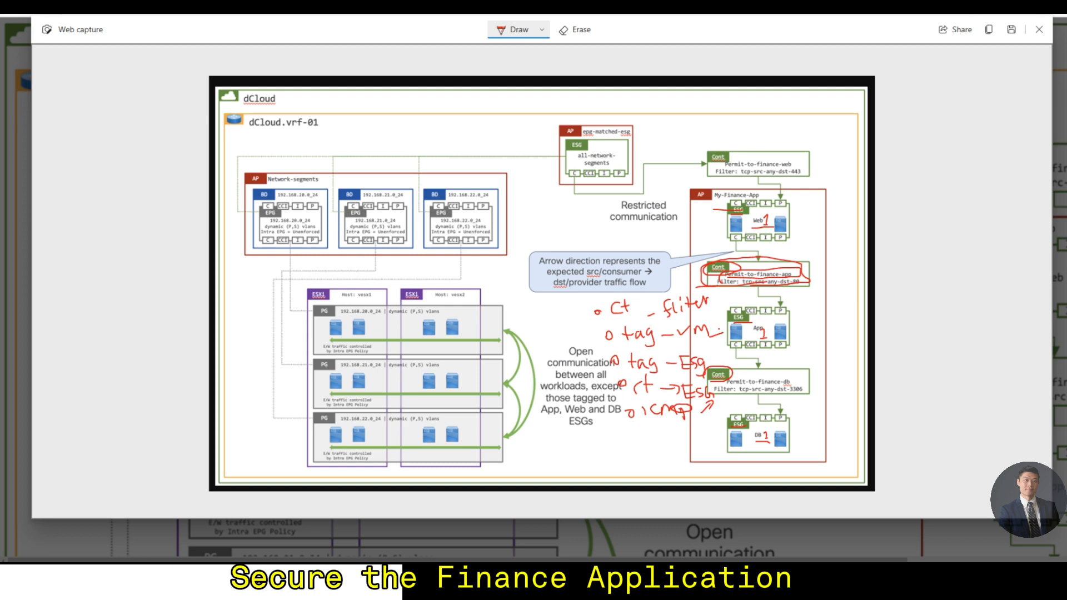
pyautogui.click(617, 5)
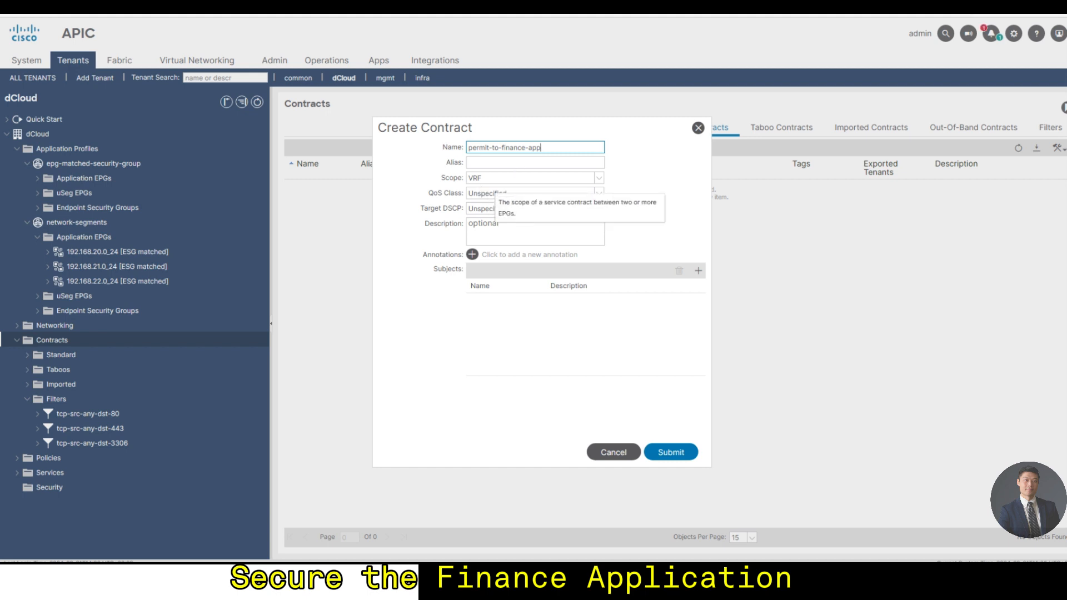
# - Add a subject to the permit-to-finance-app contract and name it tcp
pyautogui.click(699, 271)
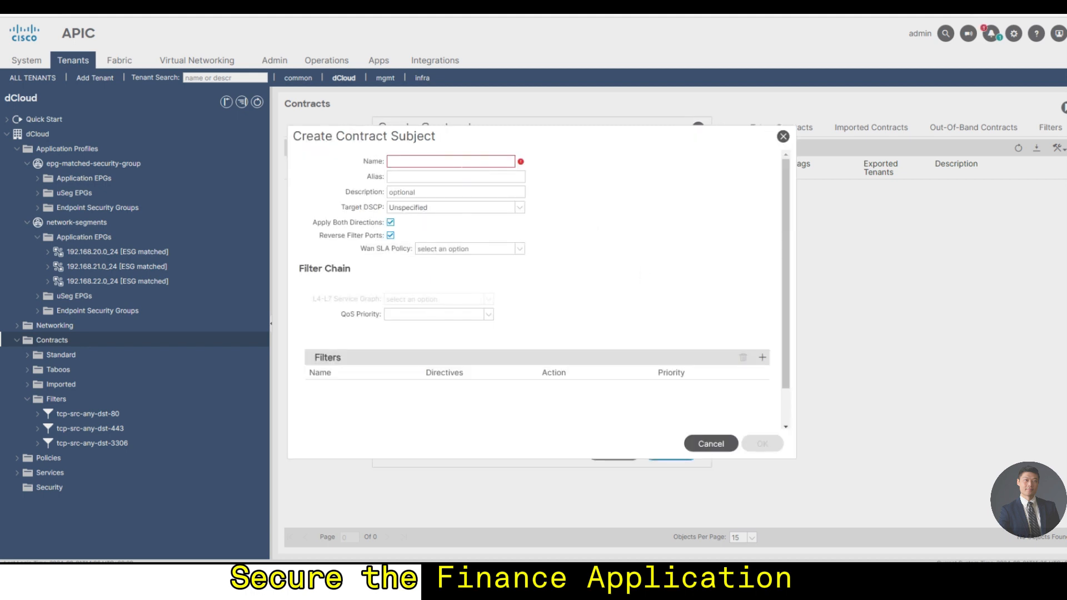
pyautogui.click(451, 161)
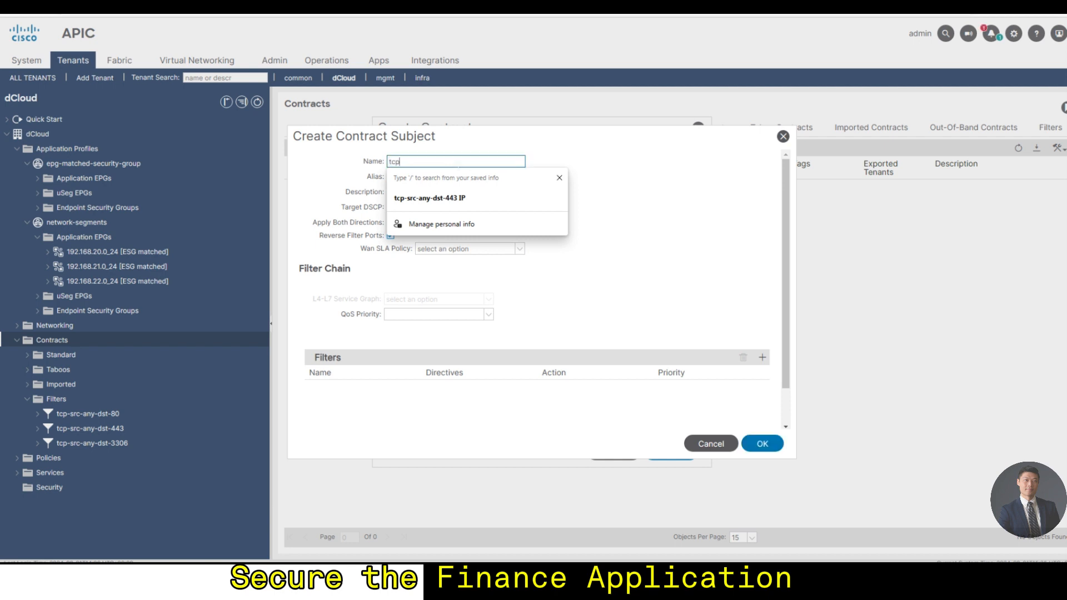
pyautogui.click(646, 217)
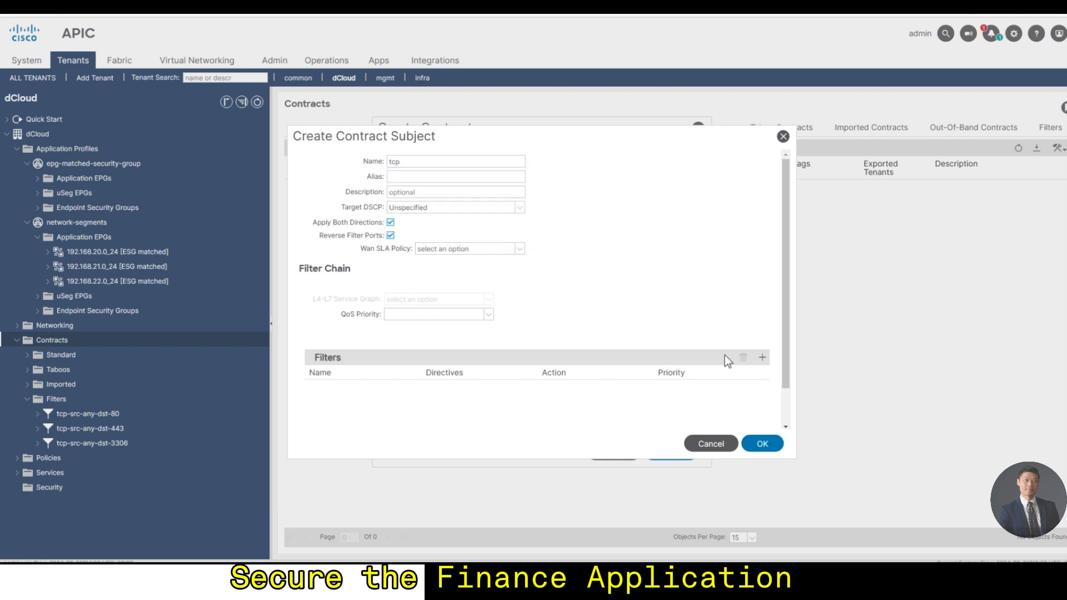
# - Add the dCloud/tcp-src-any-dst-80 filter with the Permit action to the tcp subject and confirm the subject
pyautogui.click(762, 359)
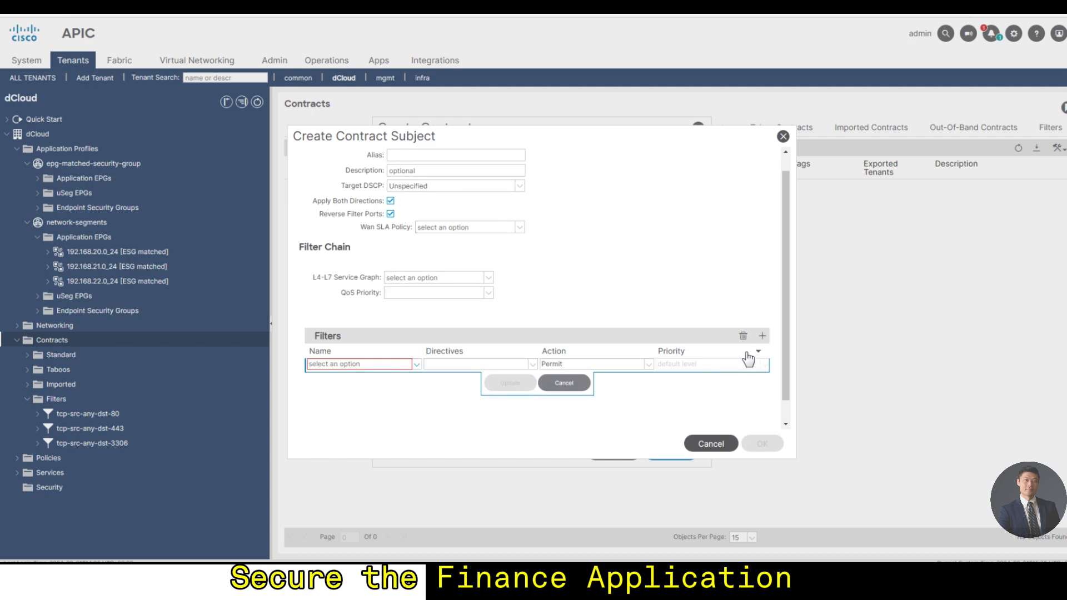
pyautogui.click(415, 365)
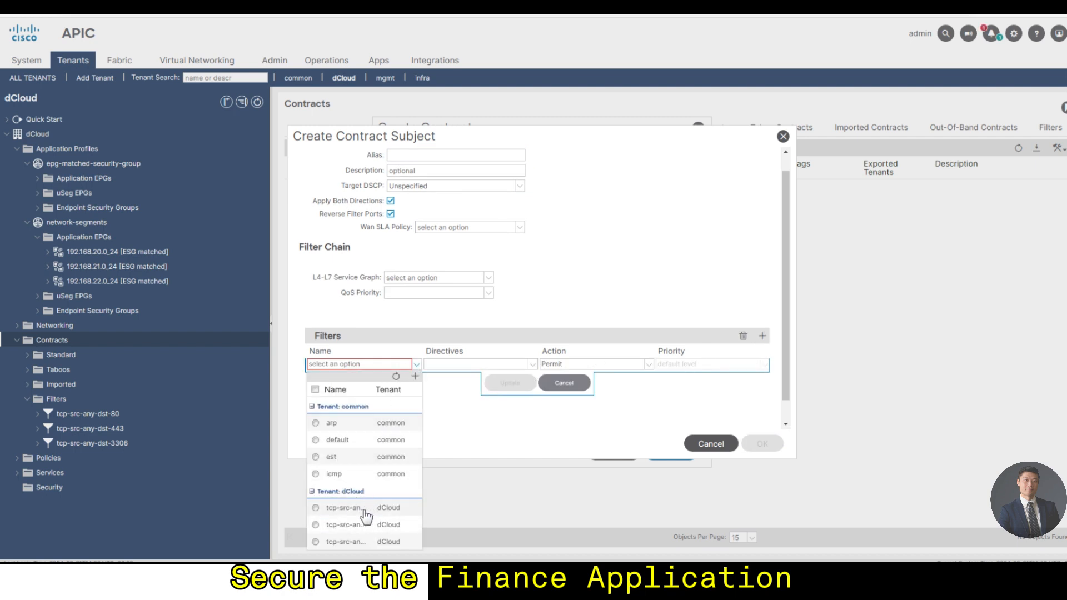
pyautogui.click(316, 508)
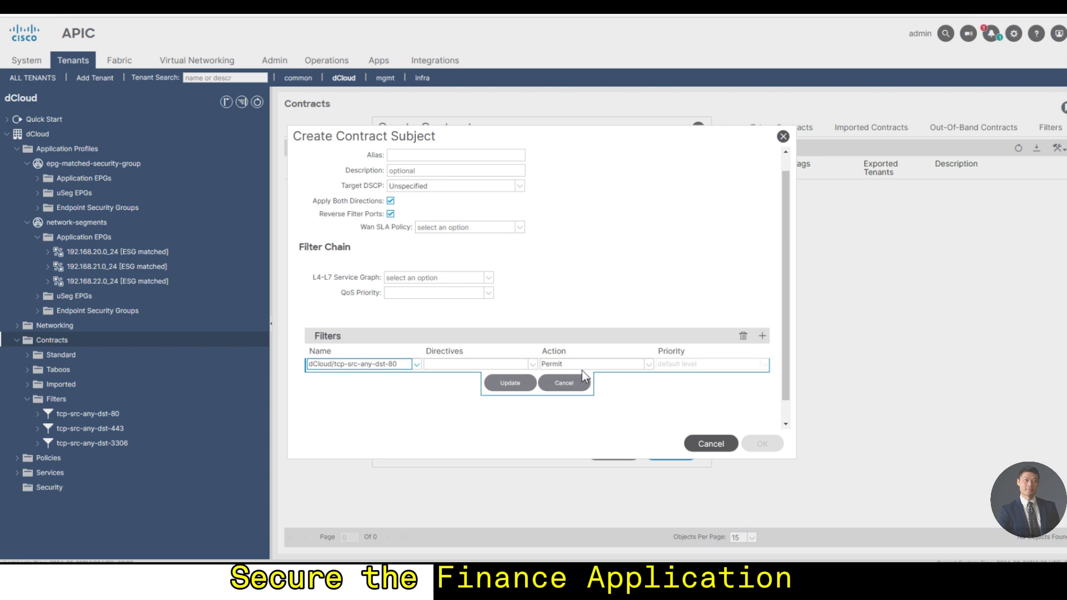
pyautogui.click(510, 383)
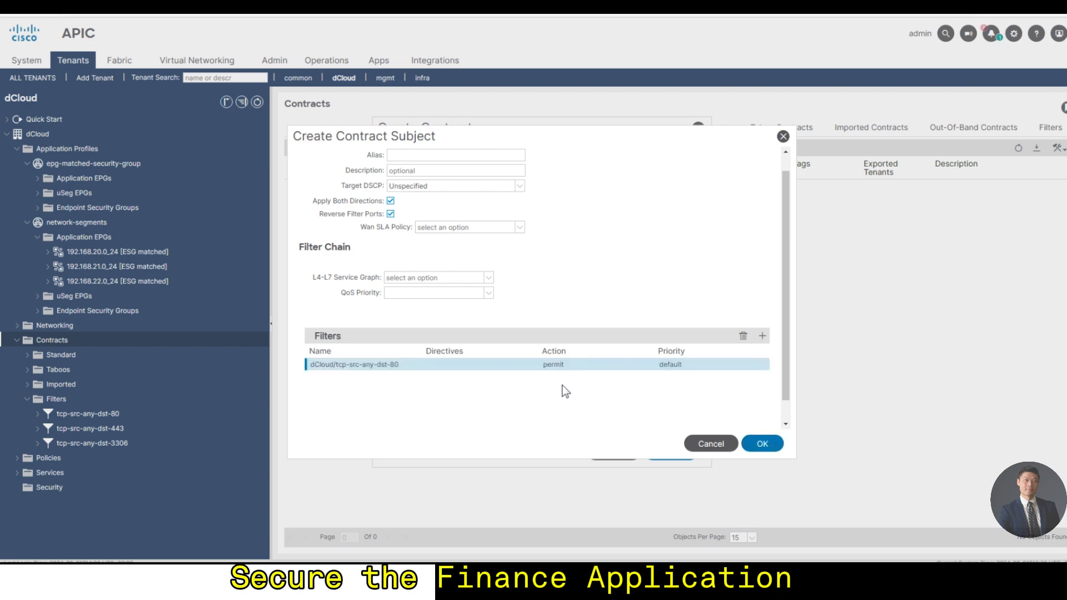
pyautogui.click(761, 445)
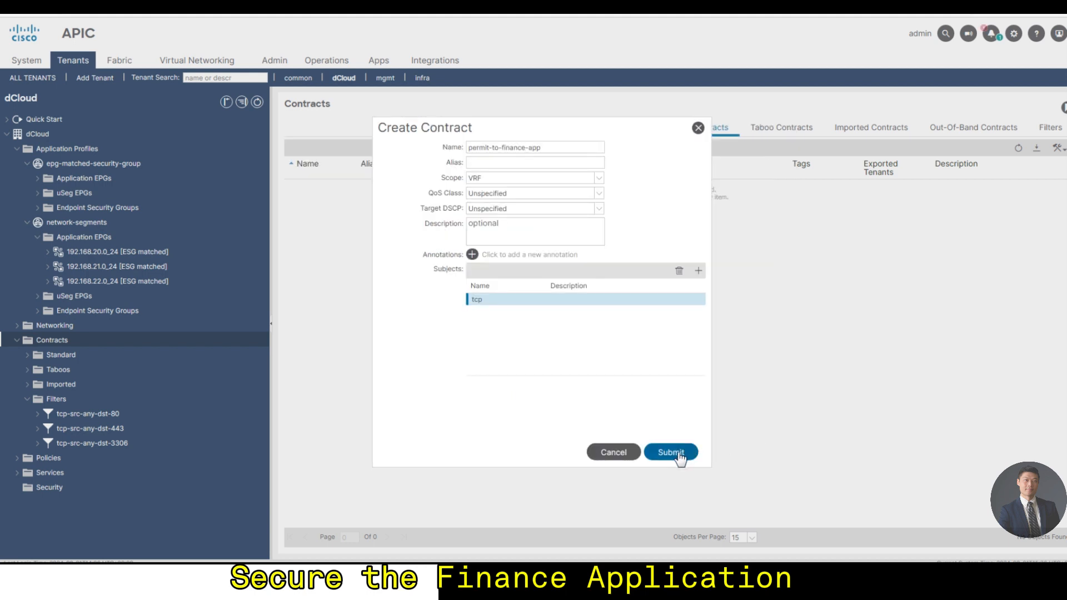
# - Submit the permit-to-finance-app contract and widen the Name column in the tenant's contract list
pyautogui.click(679, 457)
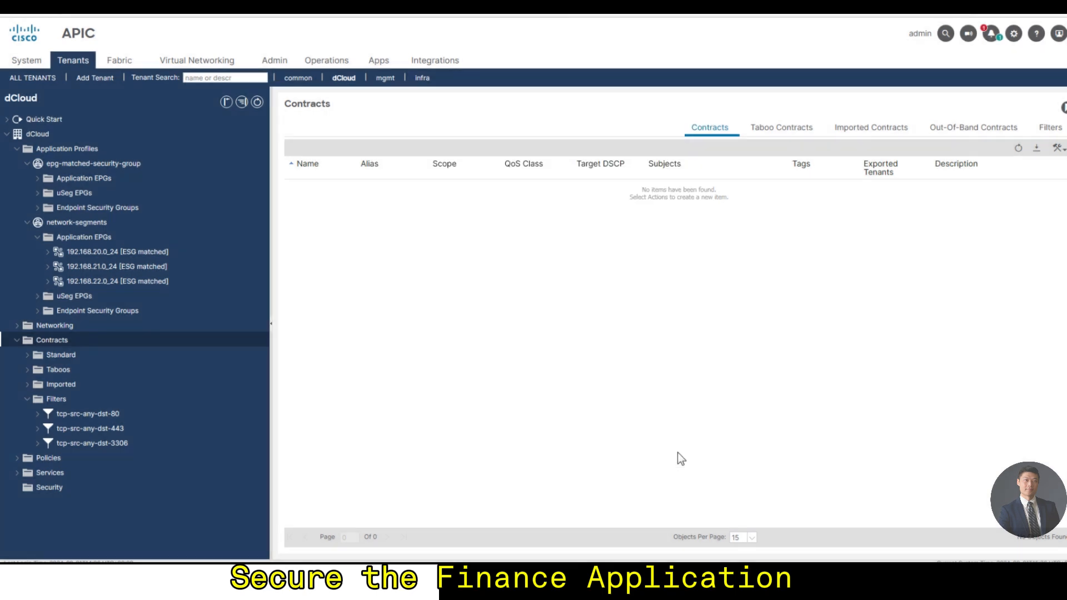
pyautogui.click(97, 340)
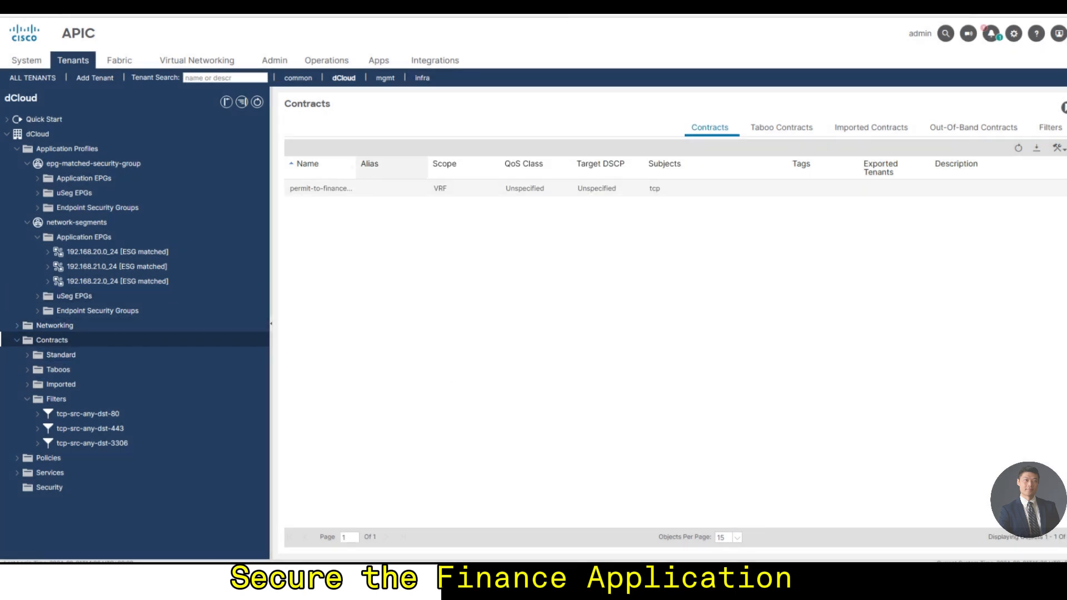
pyautogui.moveTo(356, 166); pyautogui.dragTo(428, 167)
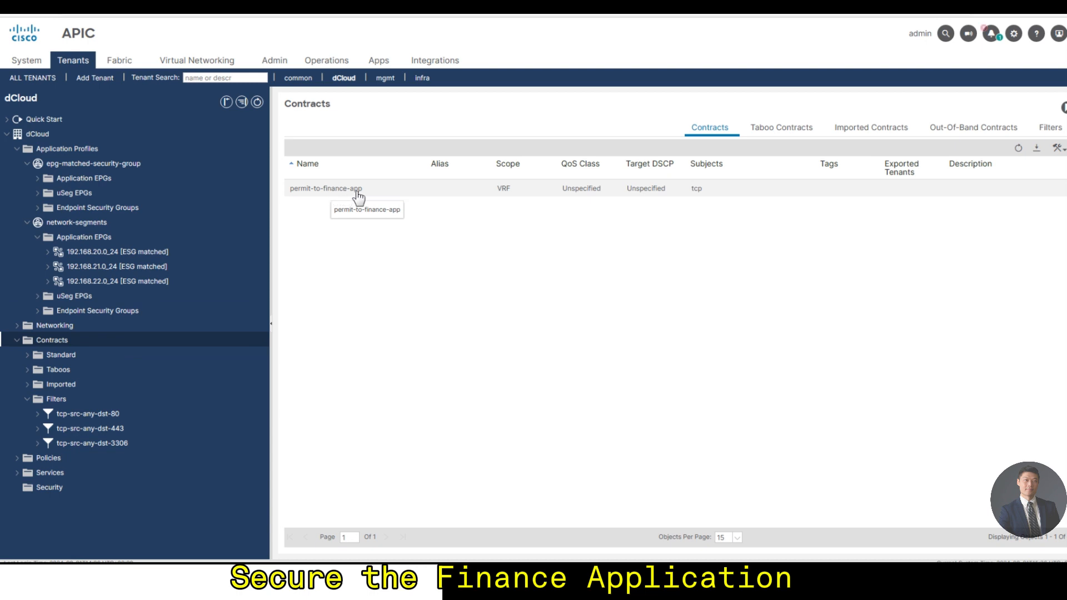
# - Start another contract in the dCloud tenant and name it permit-to-finance-db
pyautogui.rightClick(58, 341)
pyautogui.click(112, 348)
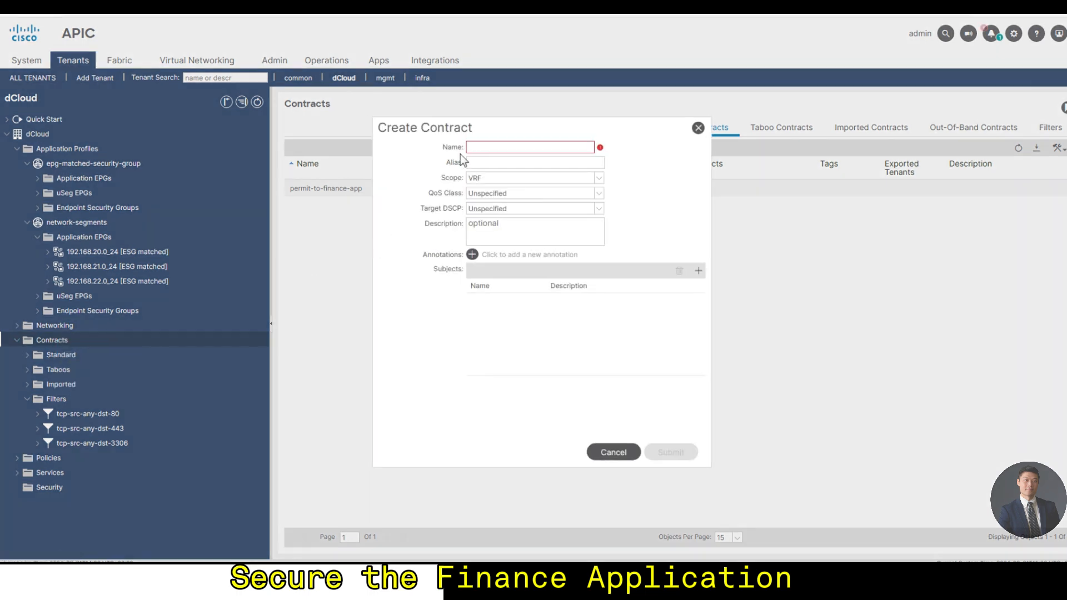
pyautogui.click(482, 148)
pyautogui.write('permit-to-')
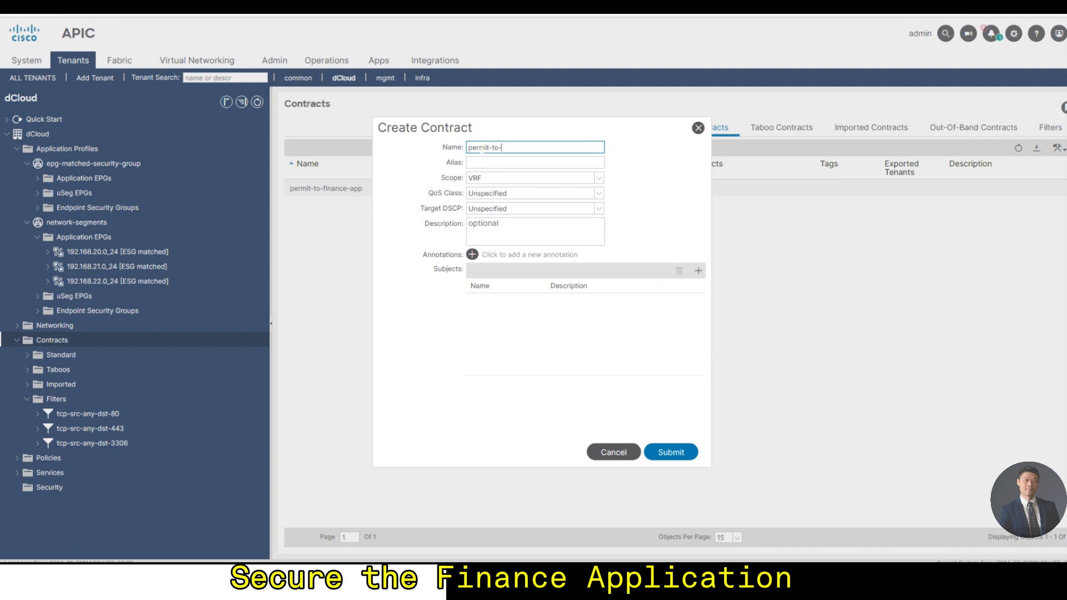
pyautogui.write('finance-db')
# - Add a subject to the permit-to-finance-db contract and name it tcp
pyautogui.click(698, 271)
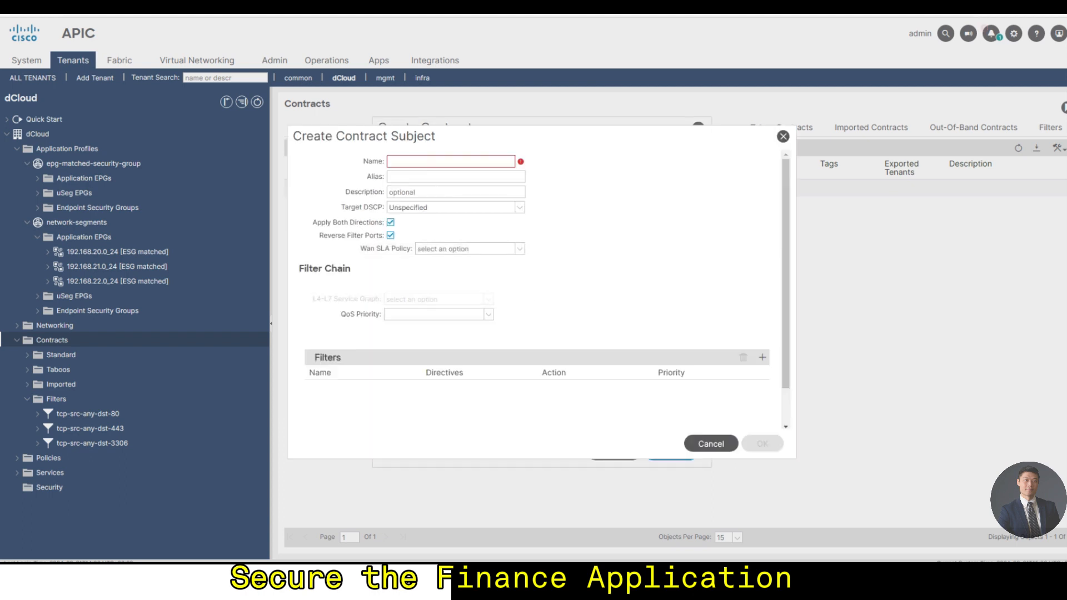
pyautogui.click(431, 162)
pyautogui.write('tcp')
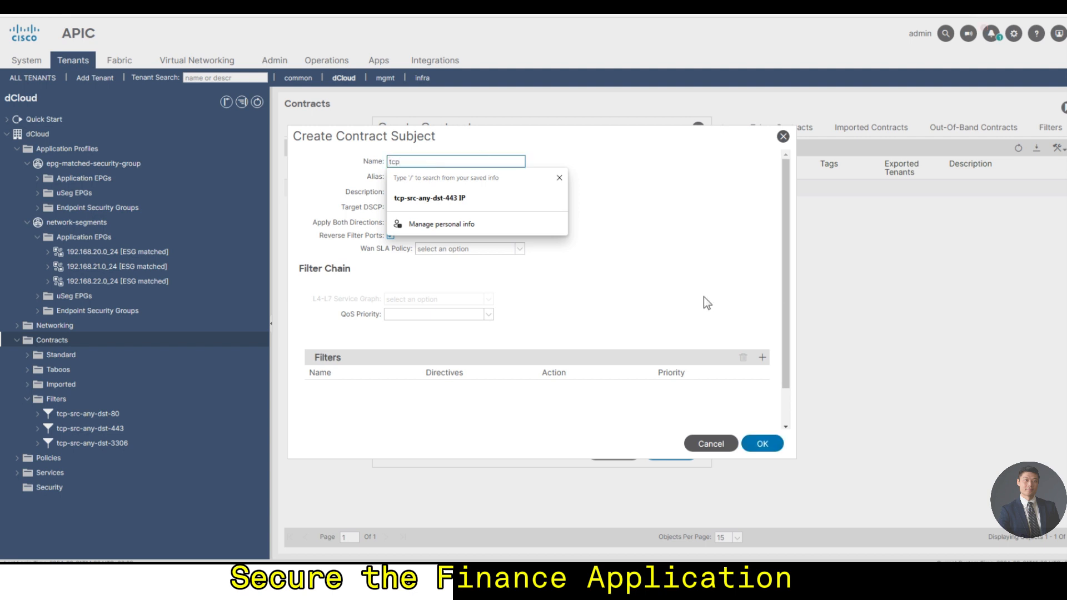
# - Add the dCloud/tcp-src-any-dst-3306 filter with the Permit action to the tcp subject and confirm the subject
pyautogui.click(762, 357)
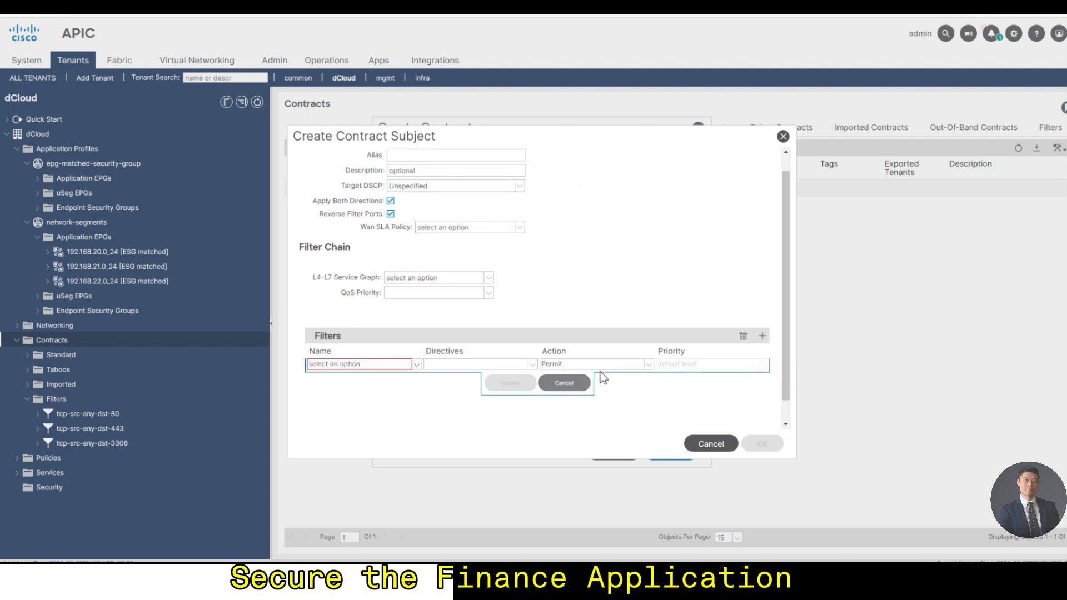
pyautogui.click(416, 365)
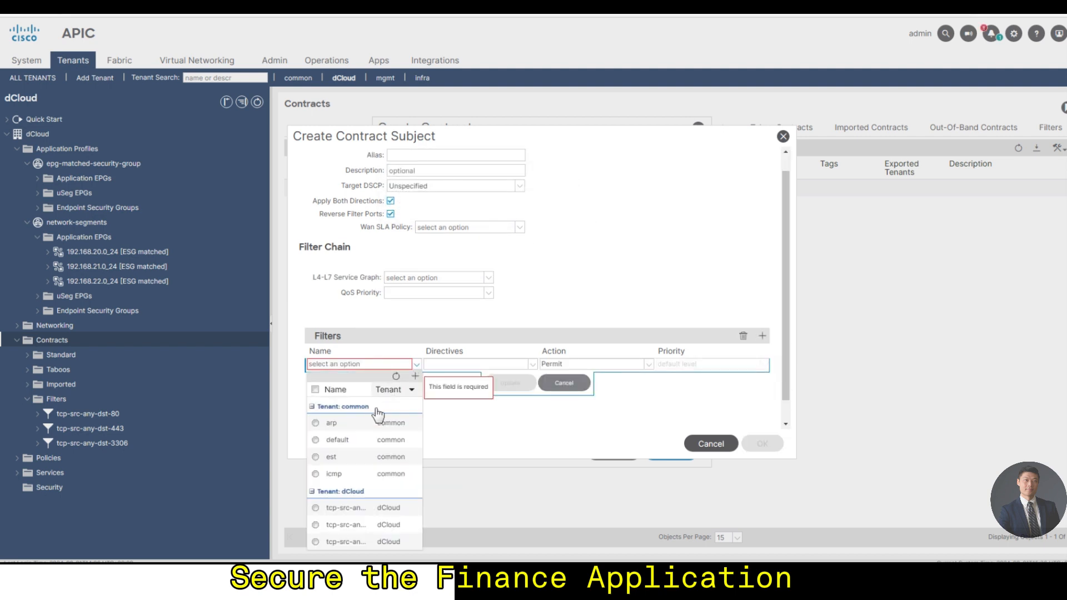
pyautogui.click(345, 541)
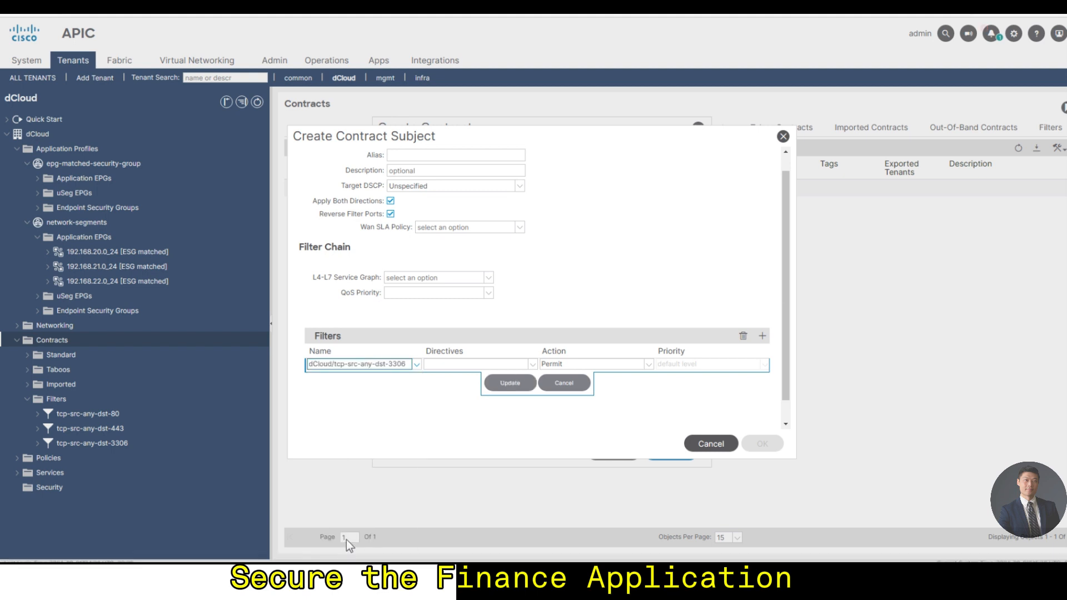
pyautogui.click(520, 383)
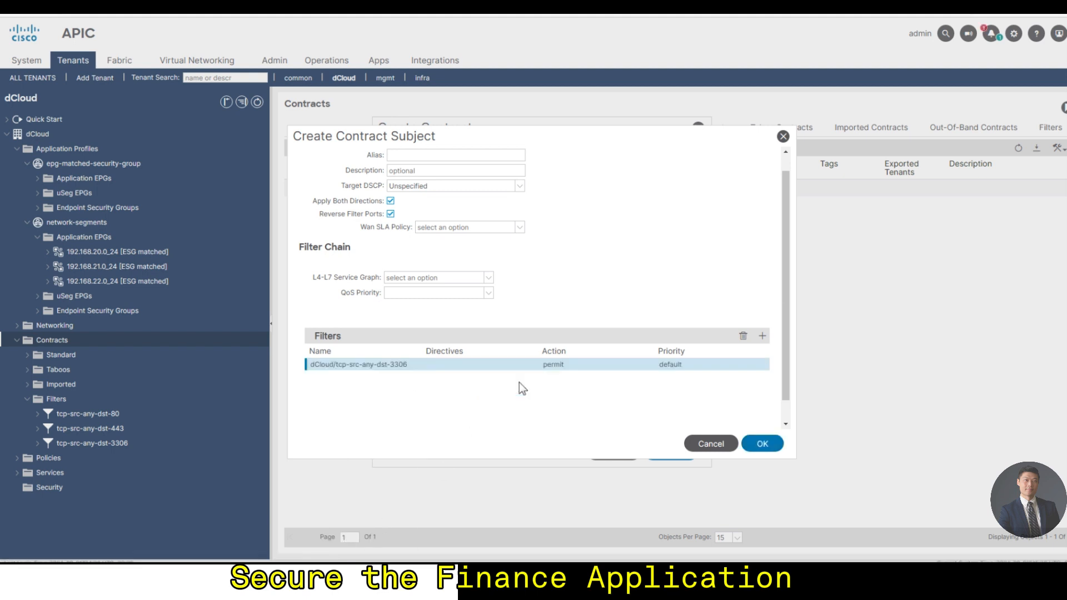
pyautogui.click(763, 444)
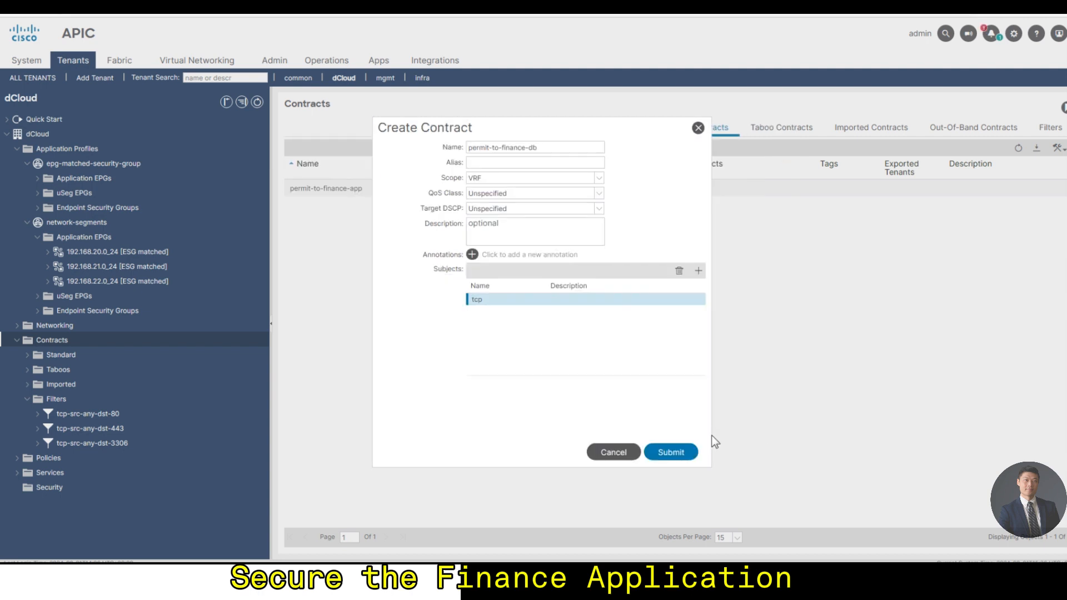
# - Submit the permit-to-finance-db contract and circle that contract in ink on the web capture diagram
pyautogui.click(679, 451)
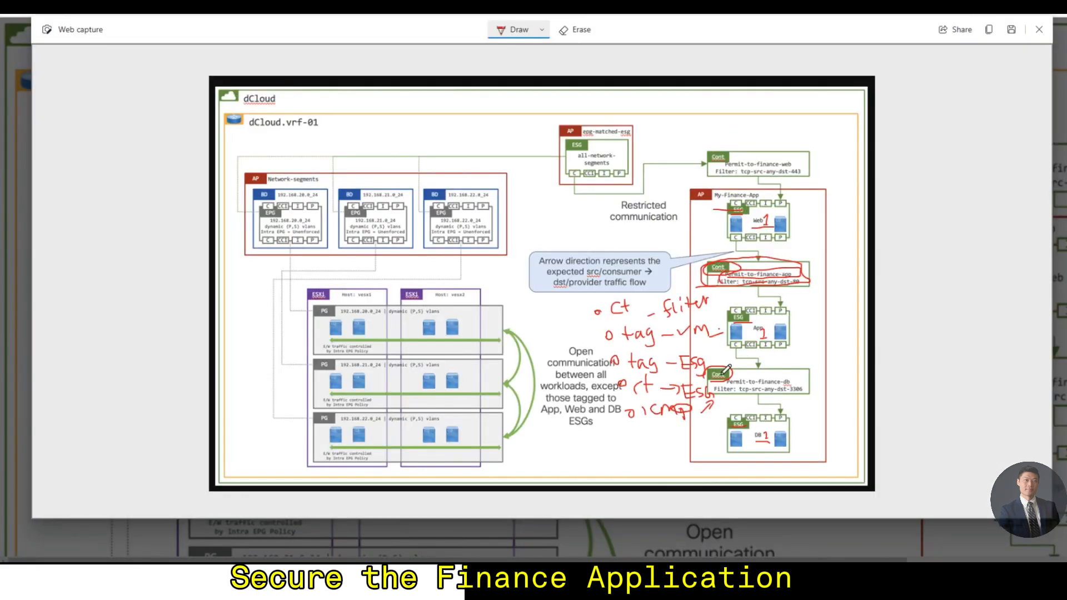
pyautogui.moveTo(723, 372)
pyautogui.mouseDown()
pyautogui.moveTo(818, 383)
pyautogui.moveTo(718, 392)
pyautogui.moveTo(711, 364)
pyautogui.mouseUp()
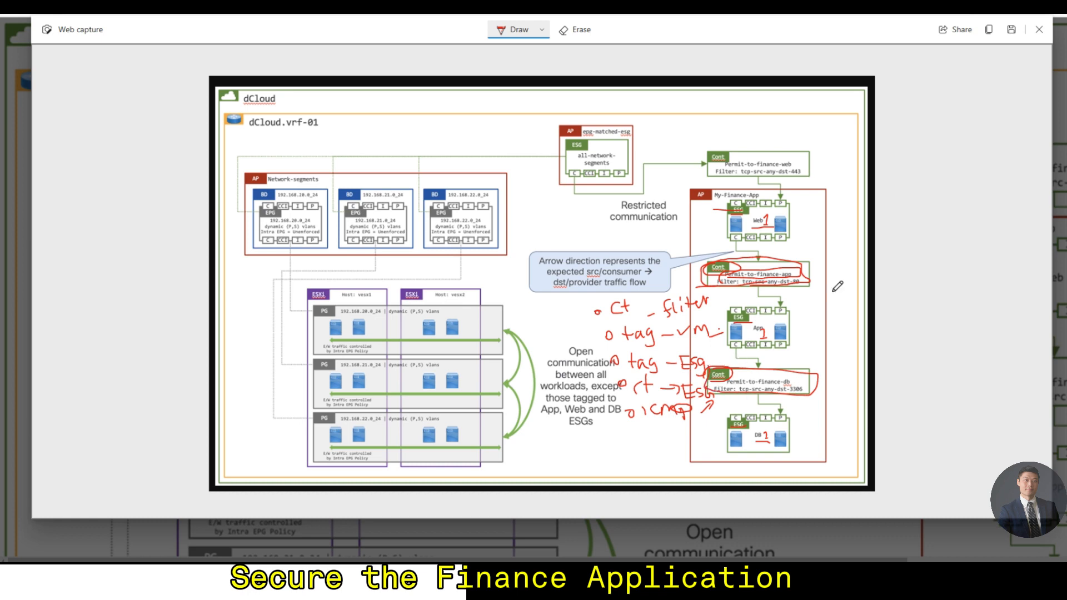
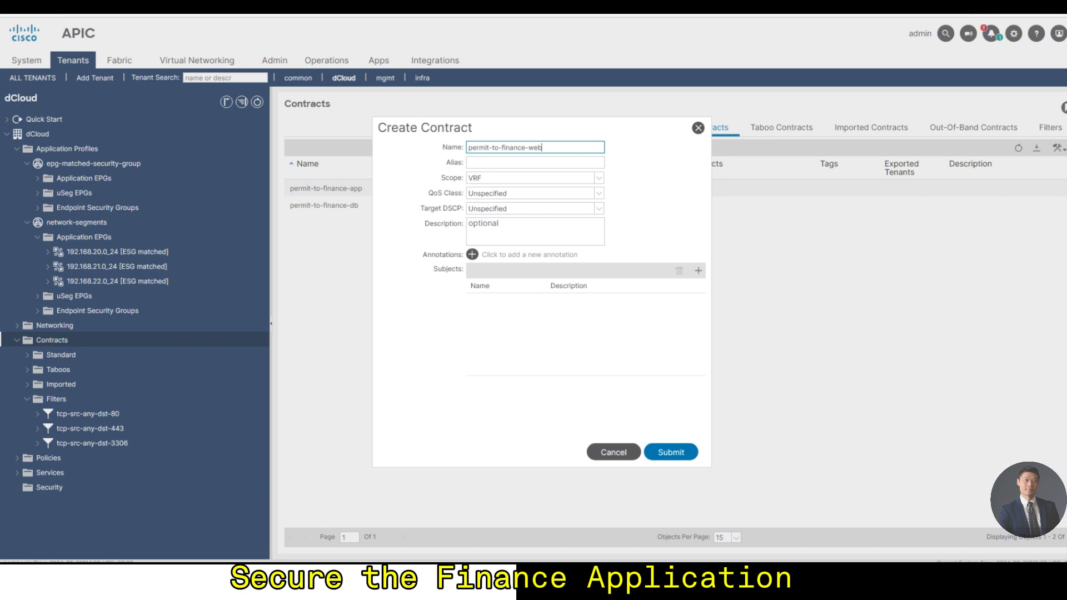
# - Add a subject to the permit-to-finance-web contract and name it tcp
pyautogui.click(698, 271)
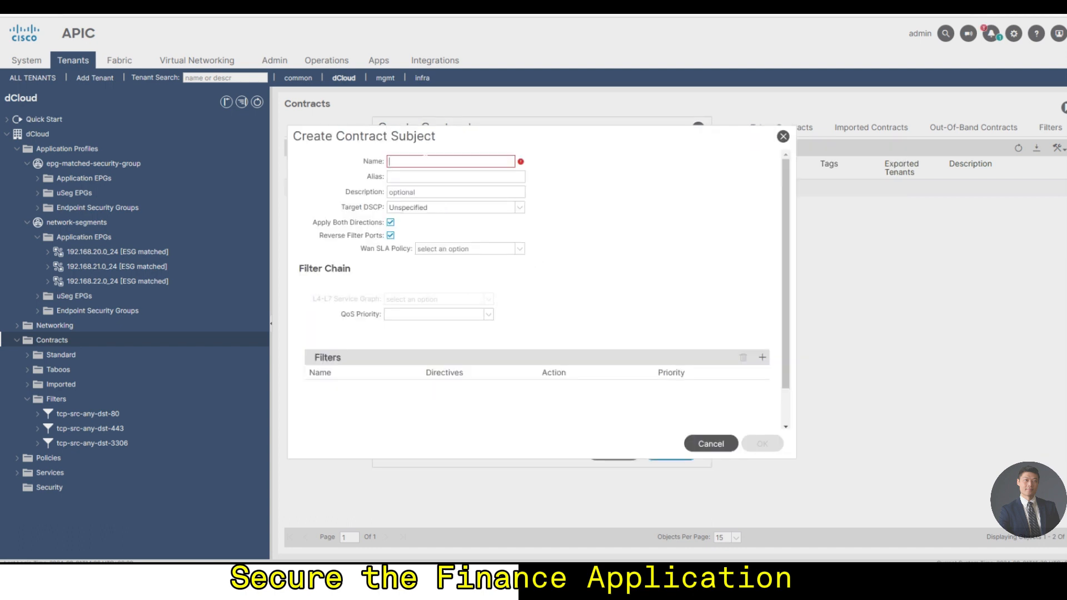
pyautogui.click(425, 160)
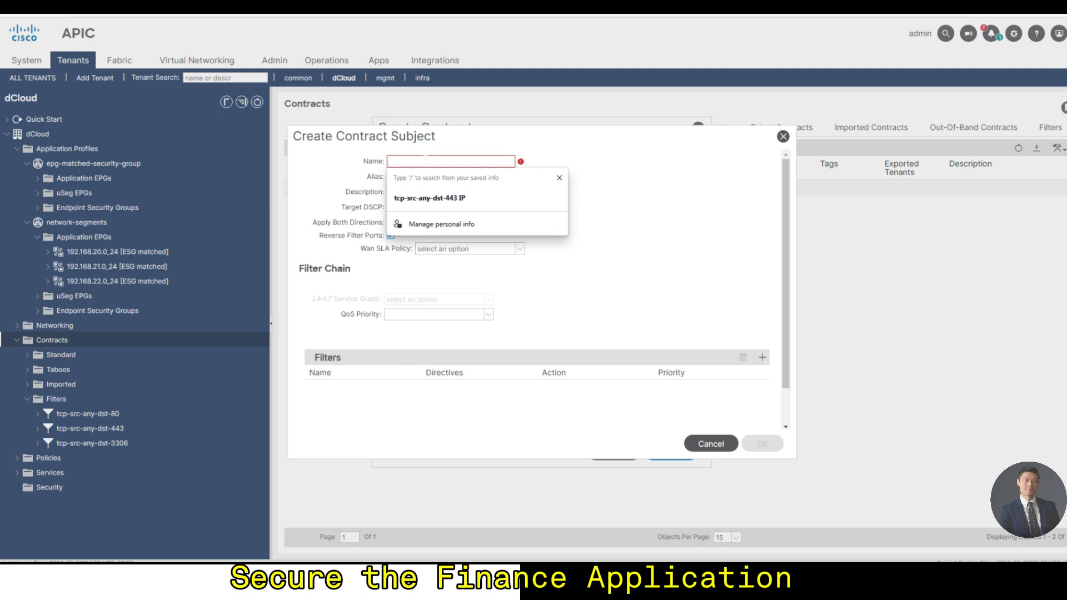
pyautogui.write('tcp')
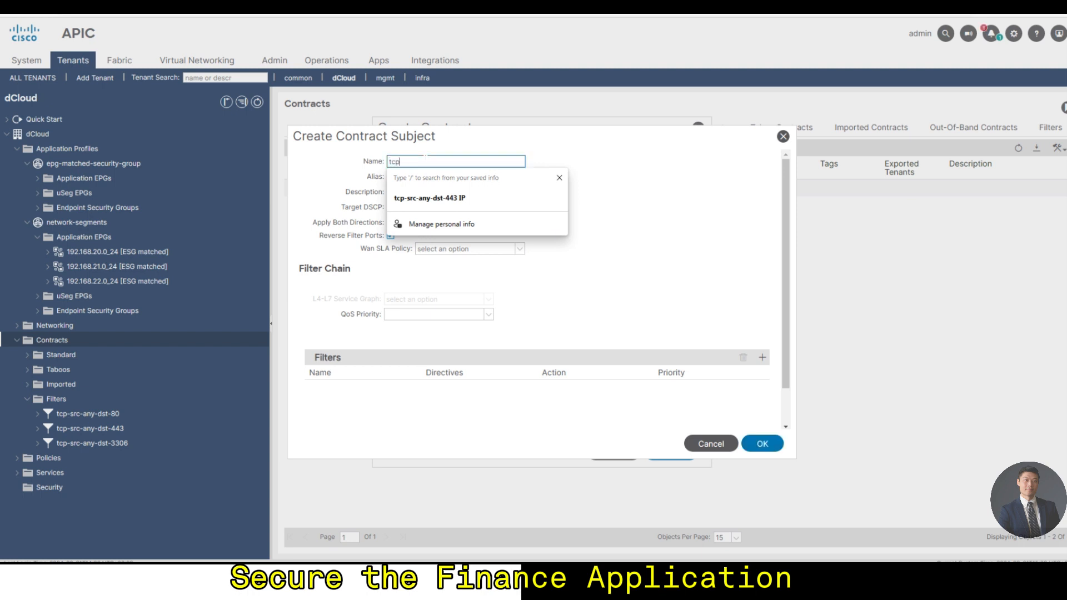
# - Add the dCloud/tcp-src-any-dst-443 filter with the Permit action to the tcp subject and submit the permit-to-finance-web contract
pyautogui.click(762, 357)
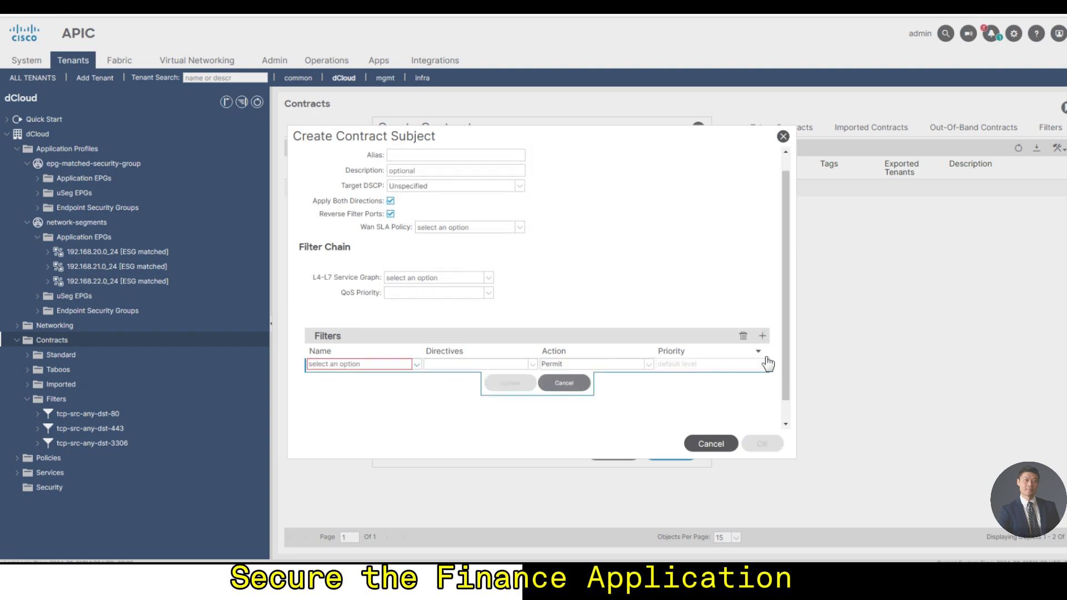
pyautogui.click(415, 366)
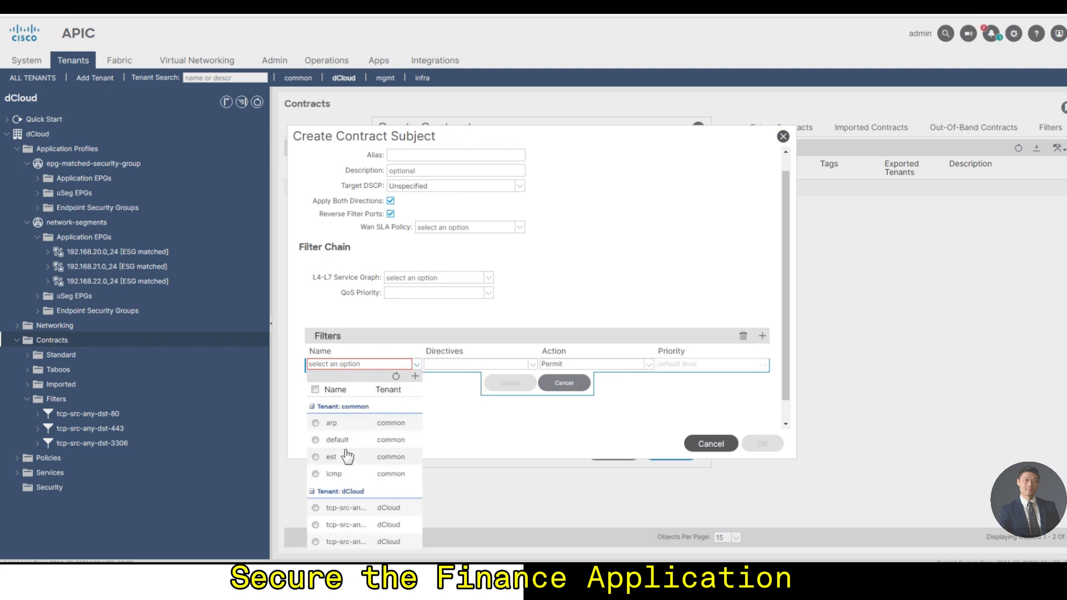
pyautogui.click(348, 525)
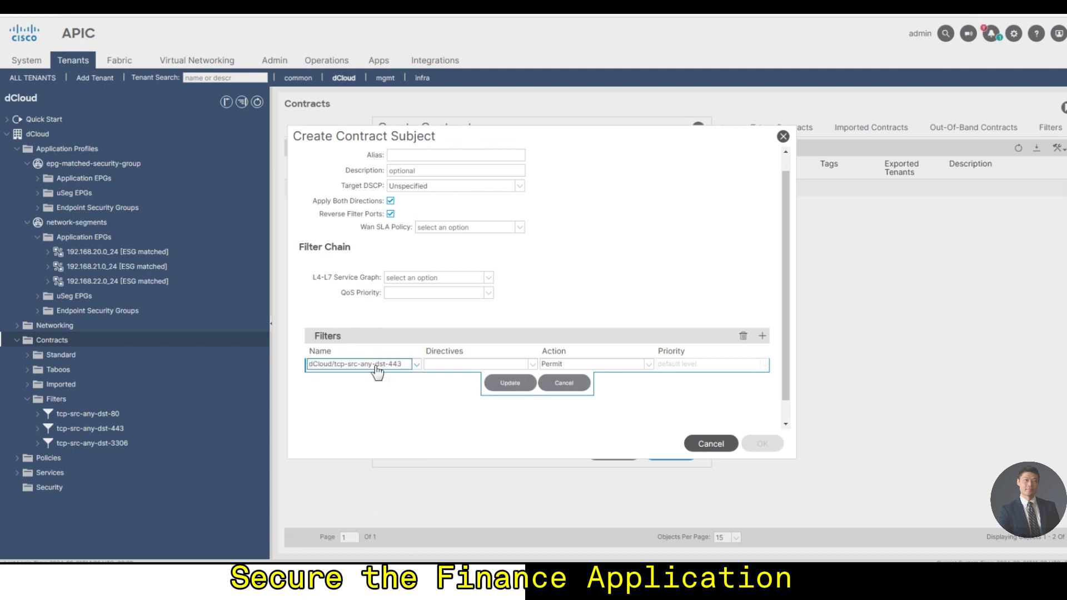
pyautogui.click(509, 383)
pyautogui.click(763, 444)
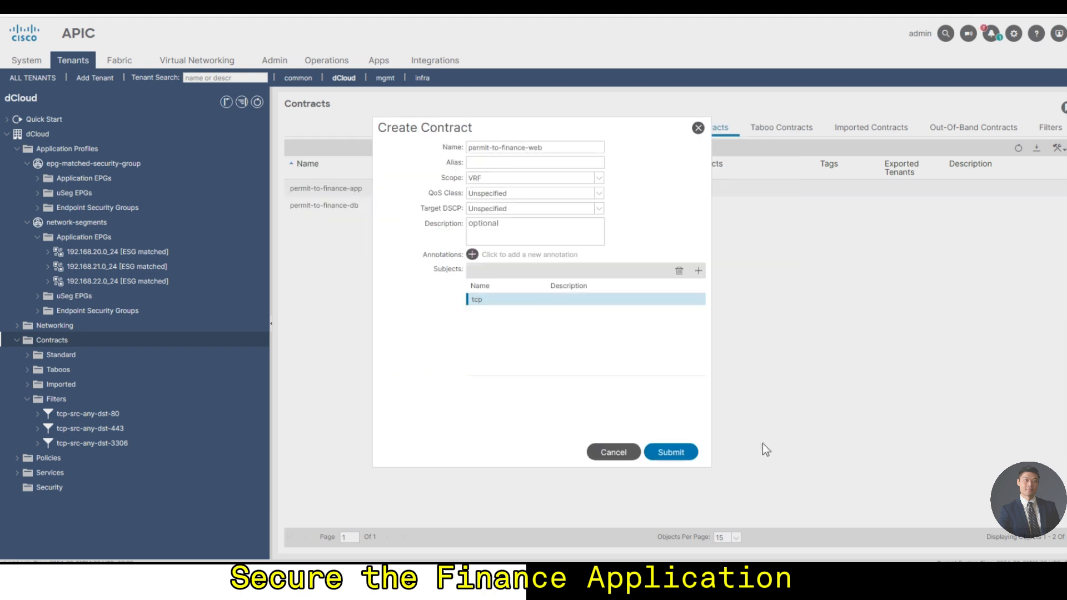
pyautogui.click(666, 459)
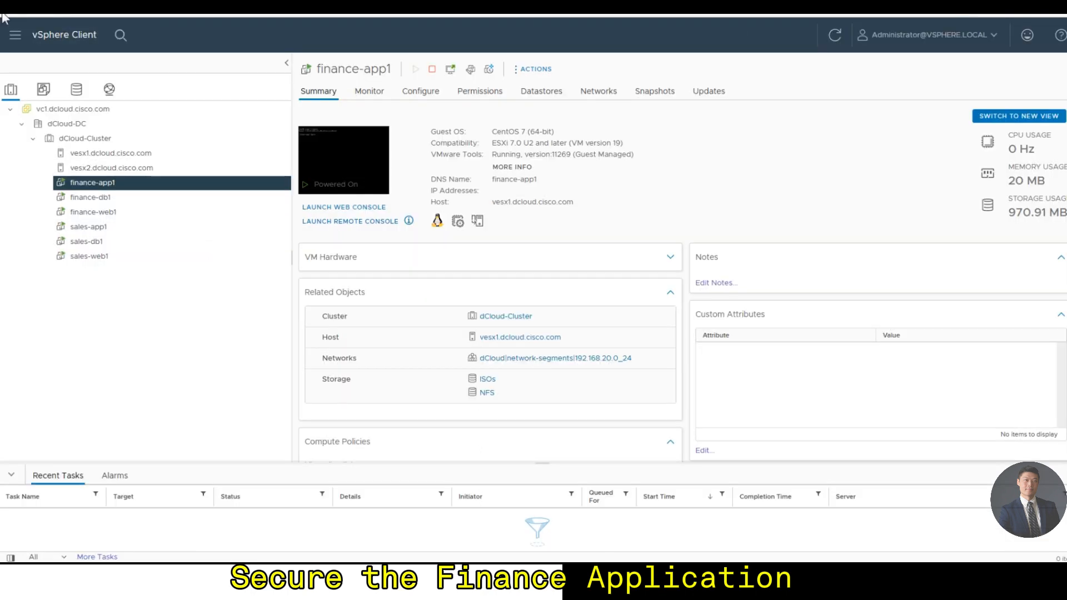
# - Switch to the vSphere Client, review the list of defined tags, and return to the virtual machine inventory
pyautogui.click(15, 36)
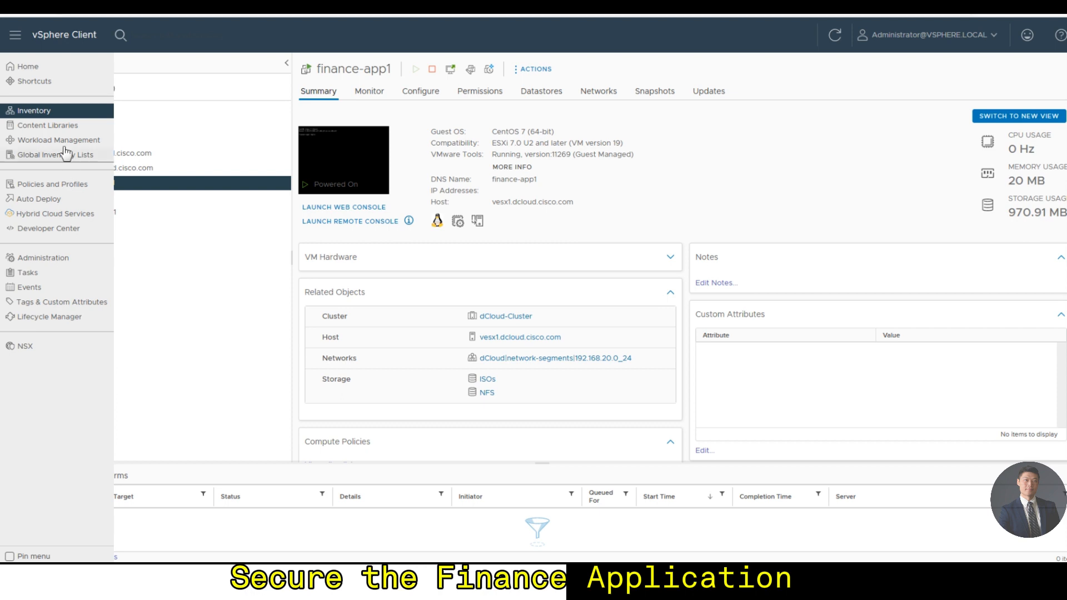
pyautogui.click(67, 302)
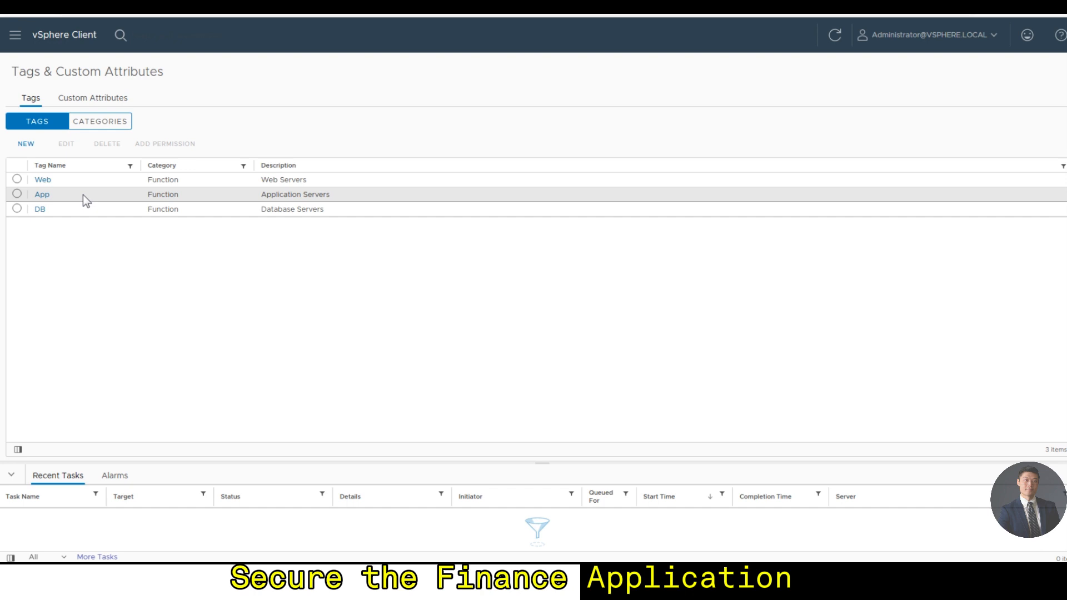
pyautogui.click(17, 37)
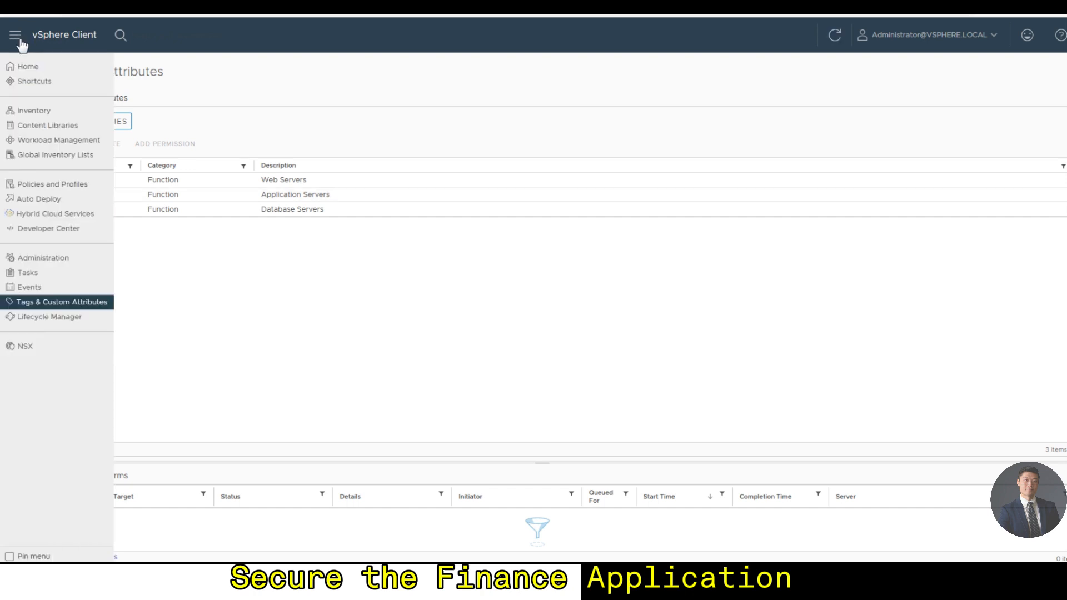
pyautogui.click(44, 70)
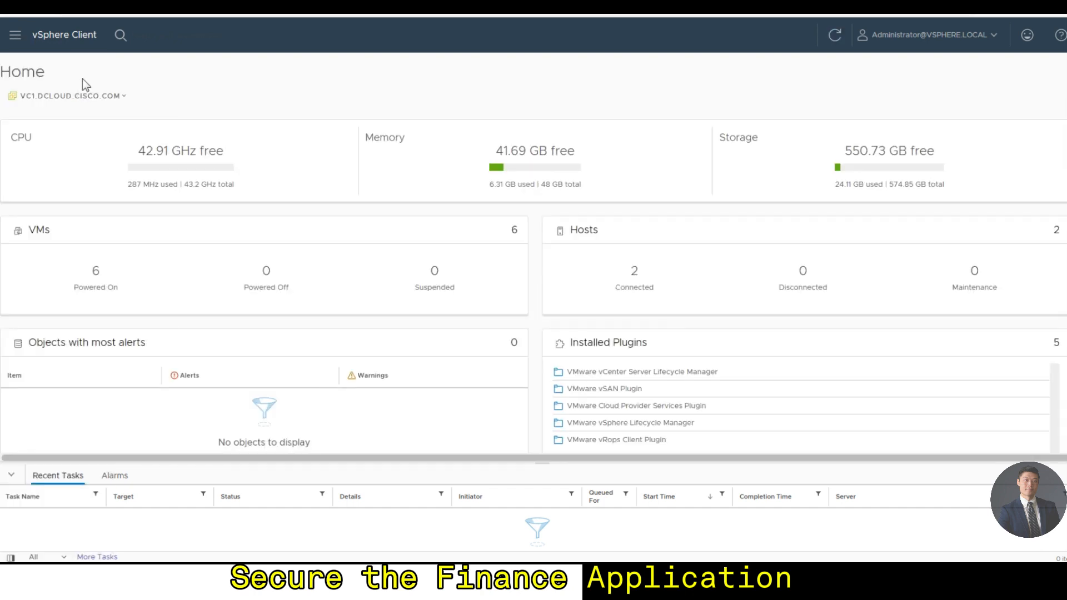
pyautogui.click(16, 36)
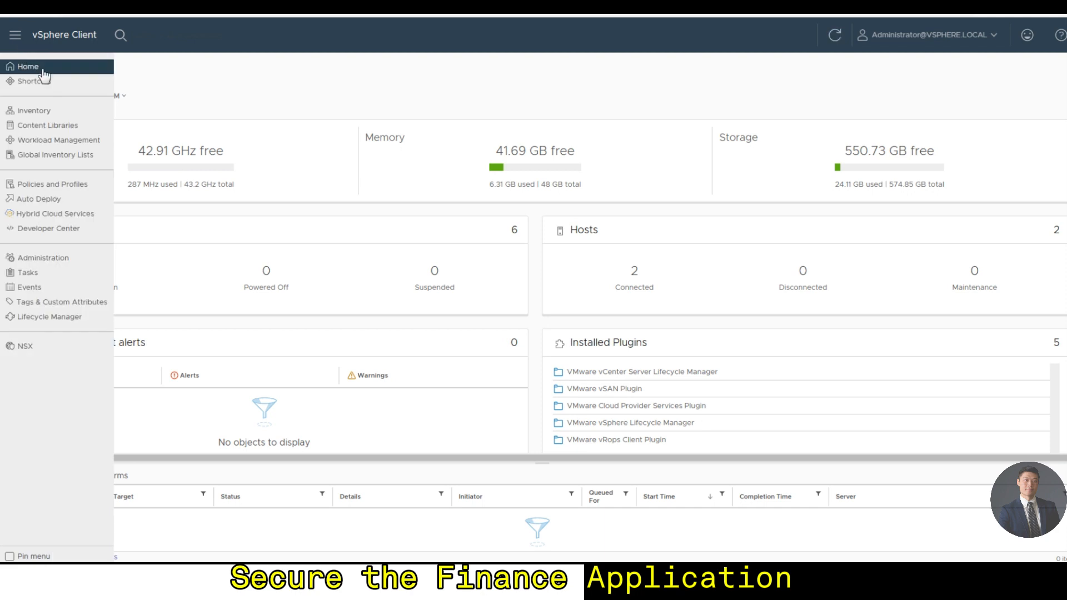
pyautogui.click(34, 110)
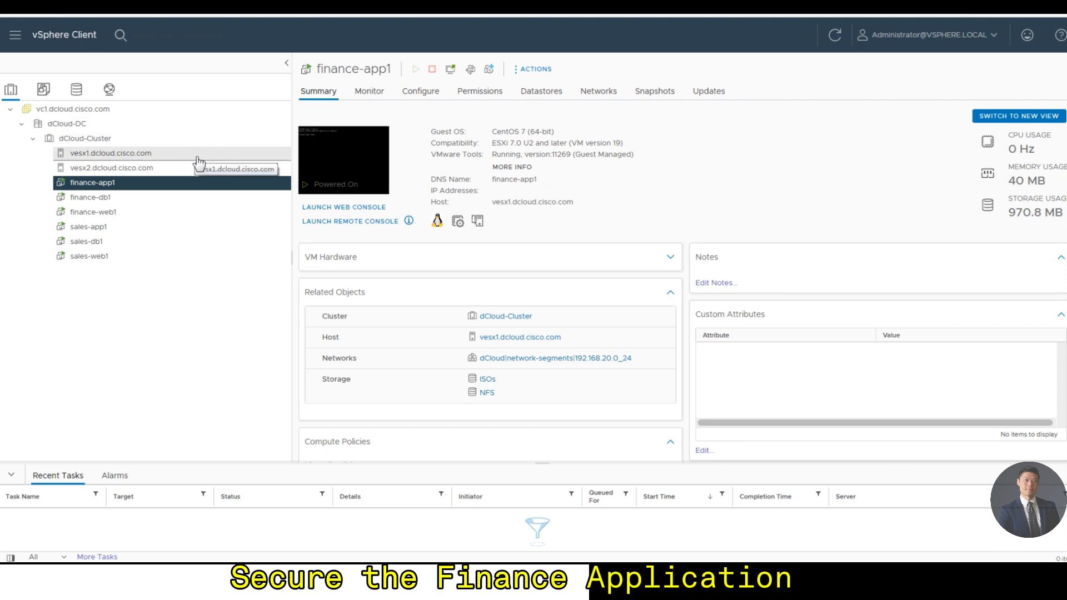
# - Assign the App tag from the Function category to the finance-app1 virtual machine
pyautogui.rightClick(115, 184)
pyautogui.click(93, 326)
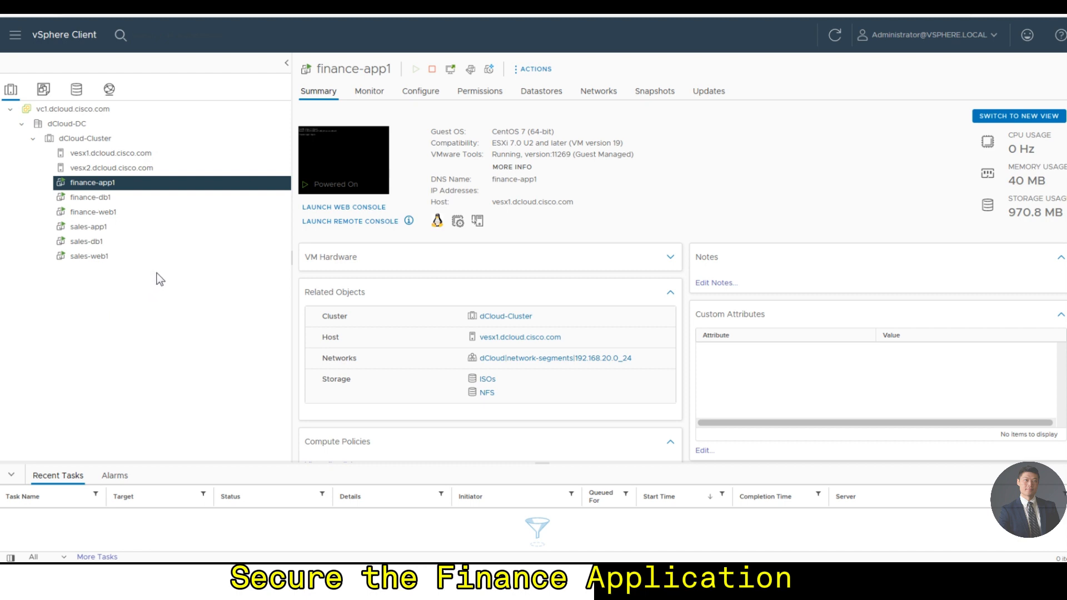
pyautogui.rightClick(110, 188)
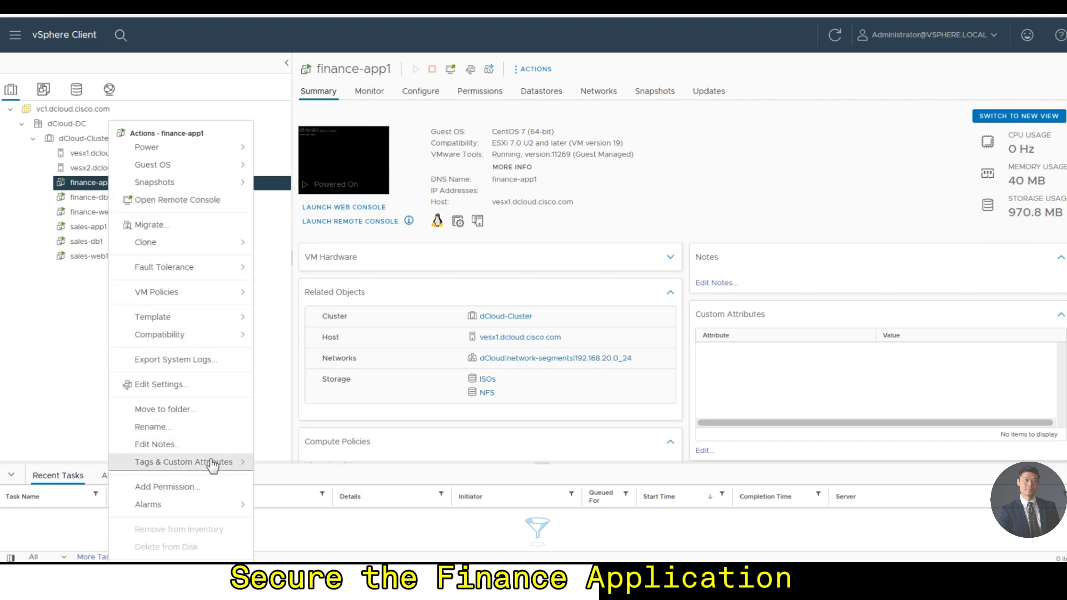
pyautogui.moveTo(214, 465)
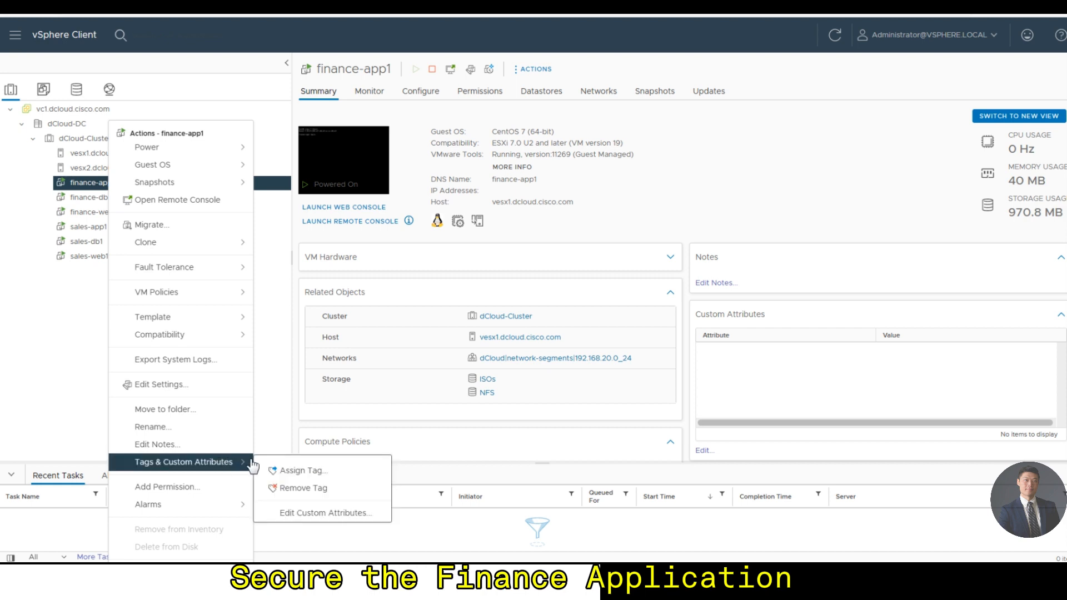
pyautogui.click(300, 470)
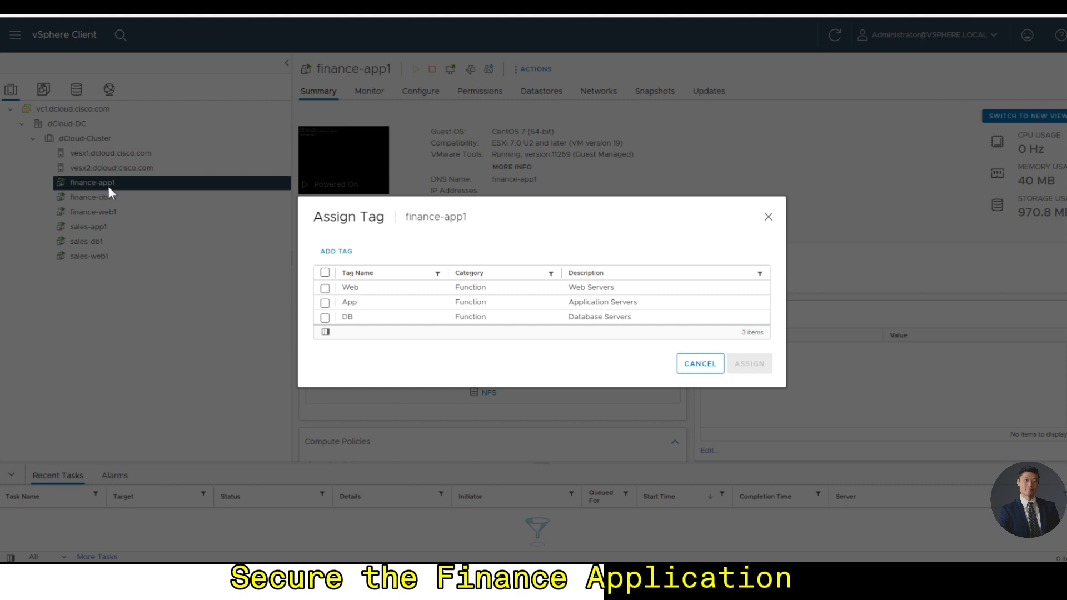
pyautogui.click(325, 303)
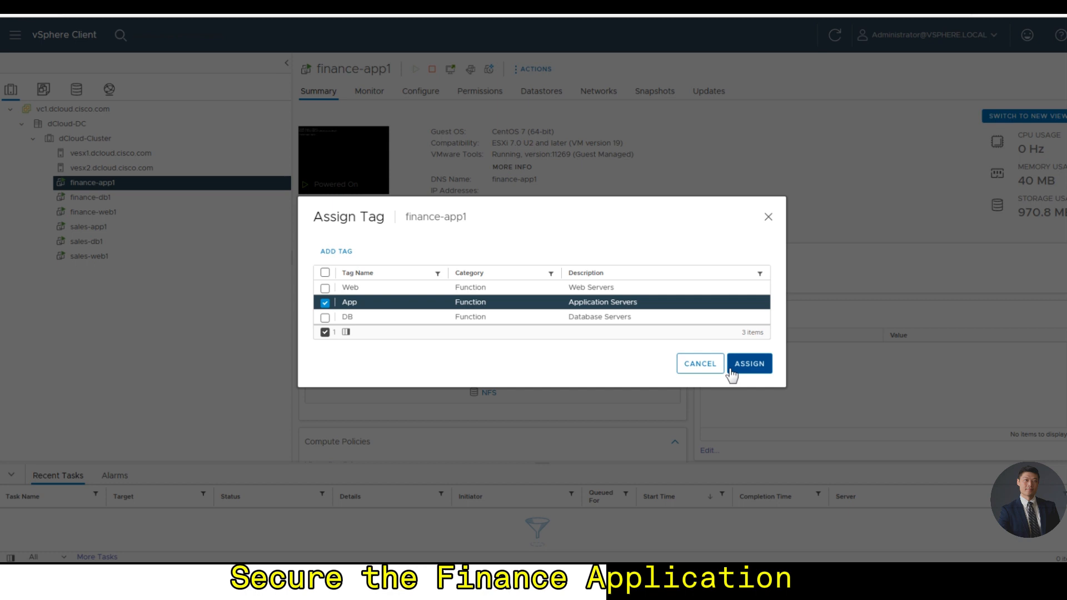
pyautogui.click(759, 364)
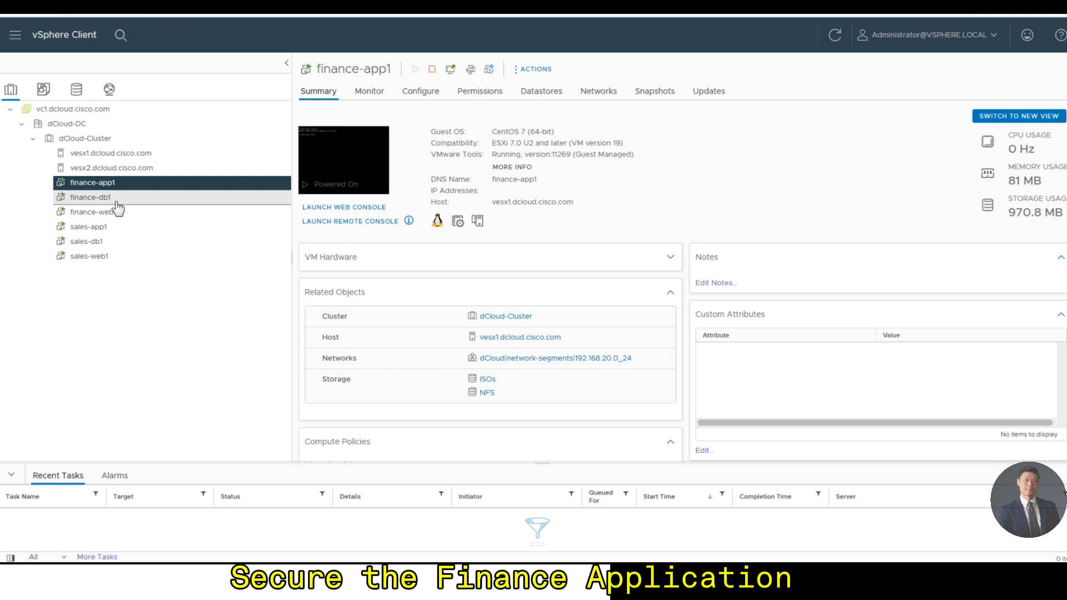
# - Assign the DB tag from the Function category to the finance-db1 virtual machine and check its assigned tags
pyautogui.scroll(-4, 578, 238)
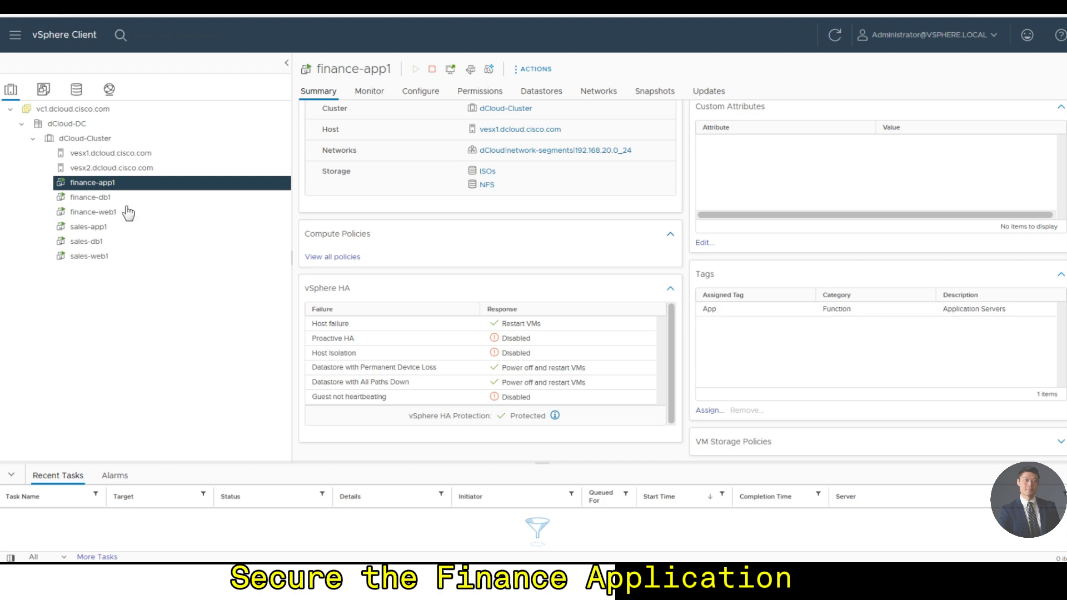
pyautogui.click(100, 200)
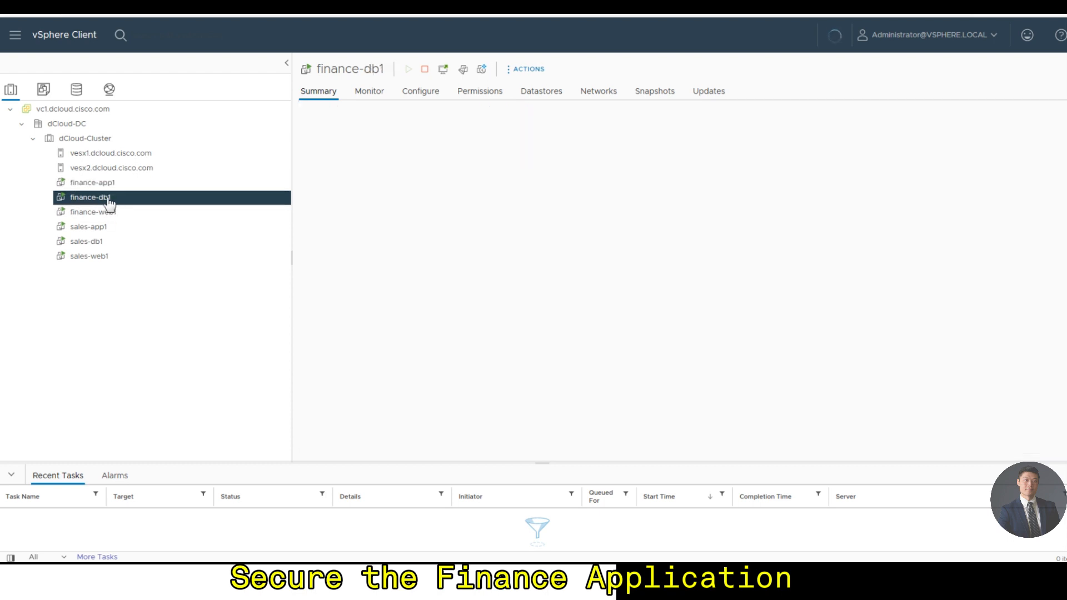
pyautogui.rightClick(102, 202)
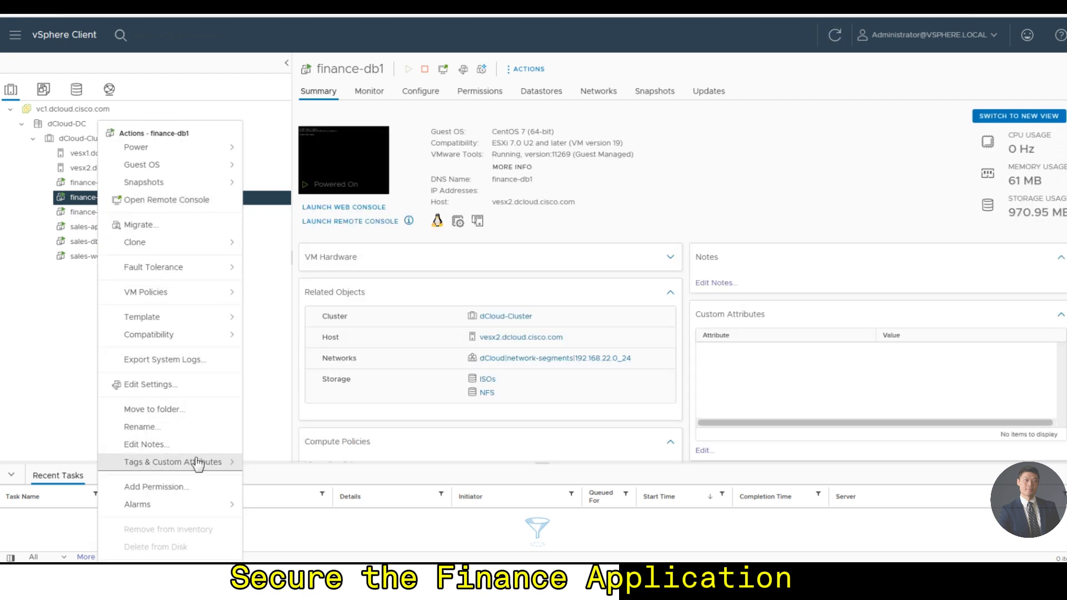
pyautogui.moveTo(210, 464)
pyautogui.click(269, 469)
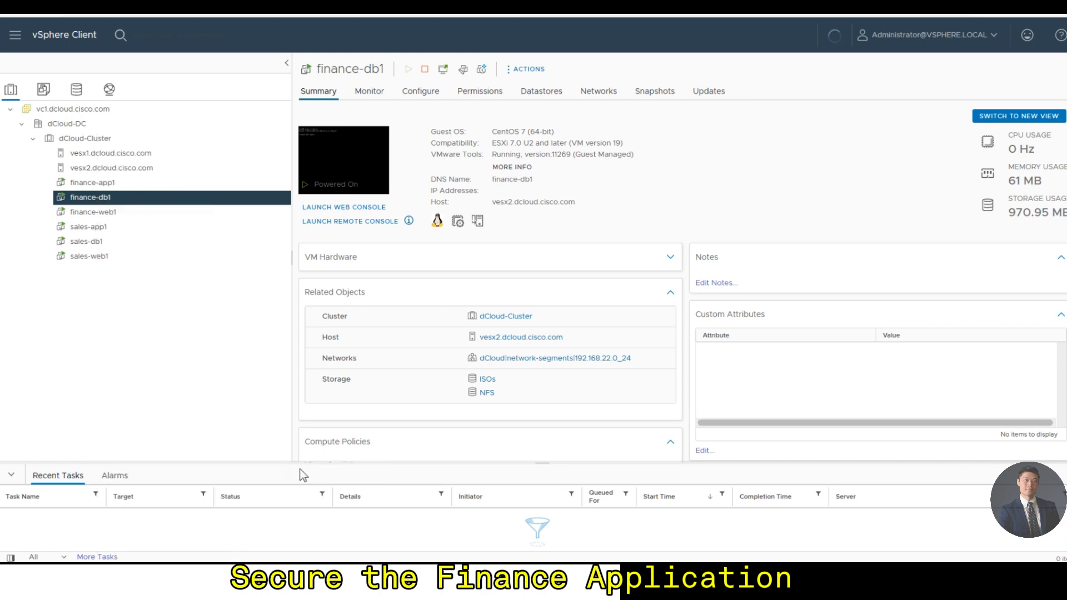
pyautogui.click(325, 317)
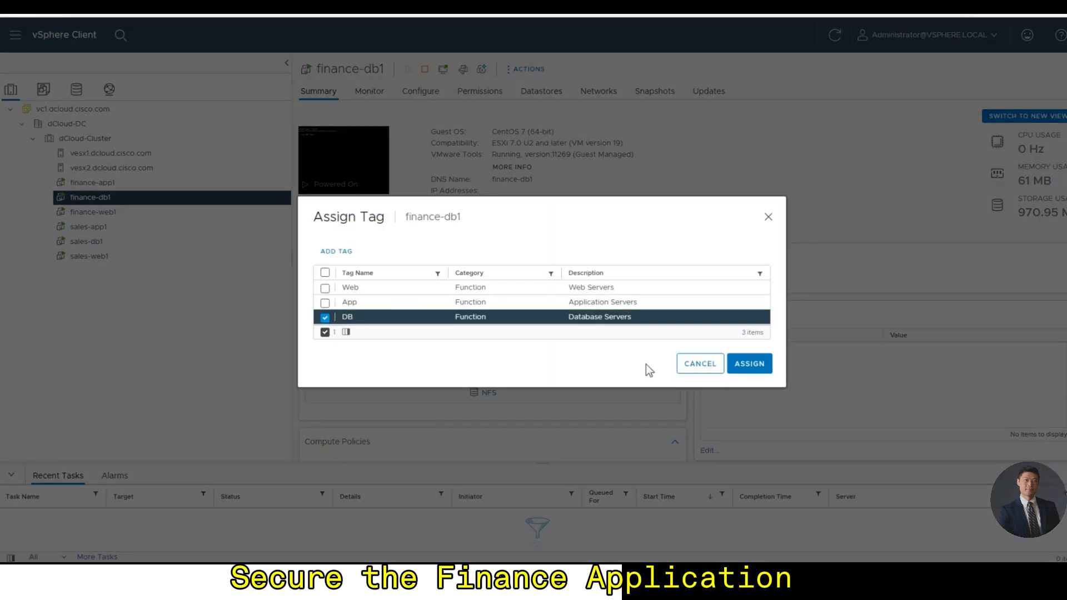
pyautogui.click(745, 367)
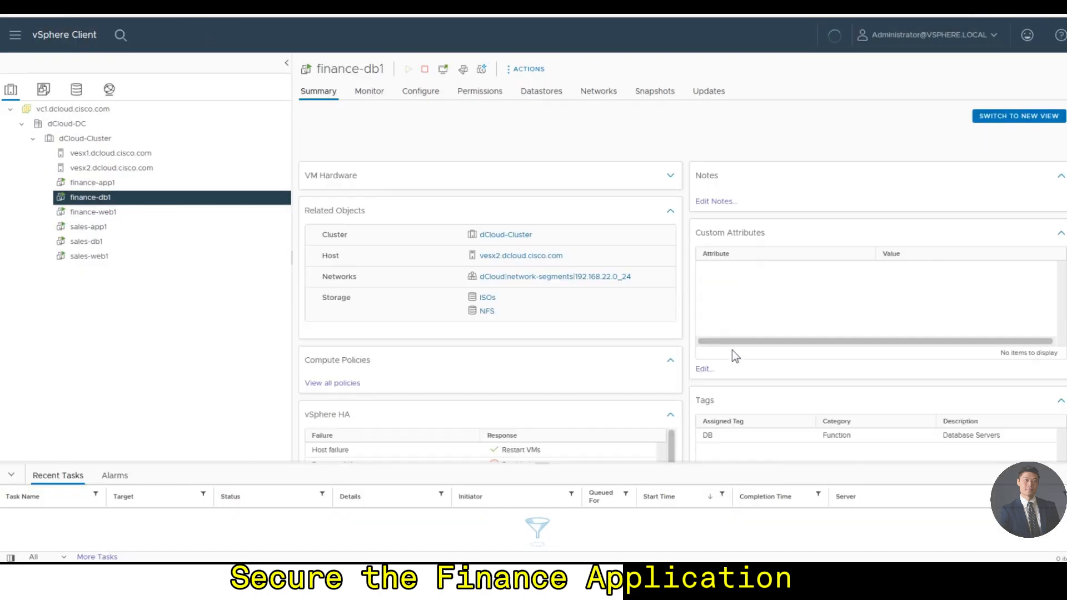
pyautogui.scroll(-4, 722, 354)
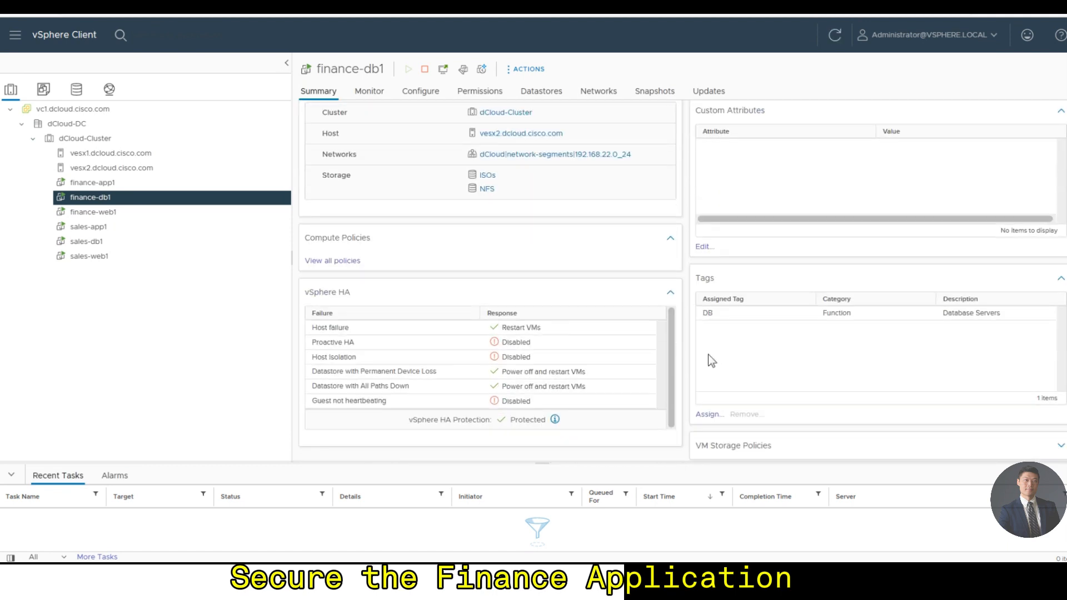
# - Assign the Web tag from the Function category to the finance-web1 virtual machine and check its assigned tags
pyautogui.click(107, 216)
pyautogui.rightClick(104, 214)
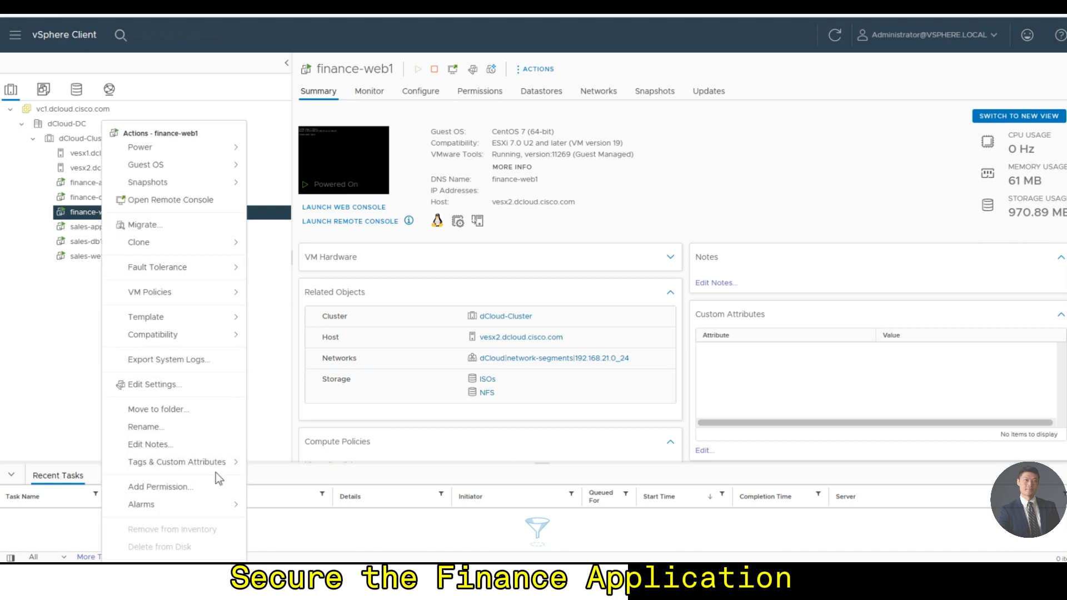
pyautogui.moveTo(221, 470)
pyautogui.click(294, 469)
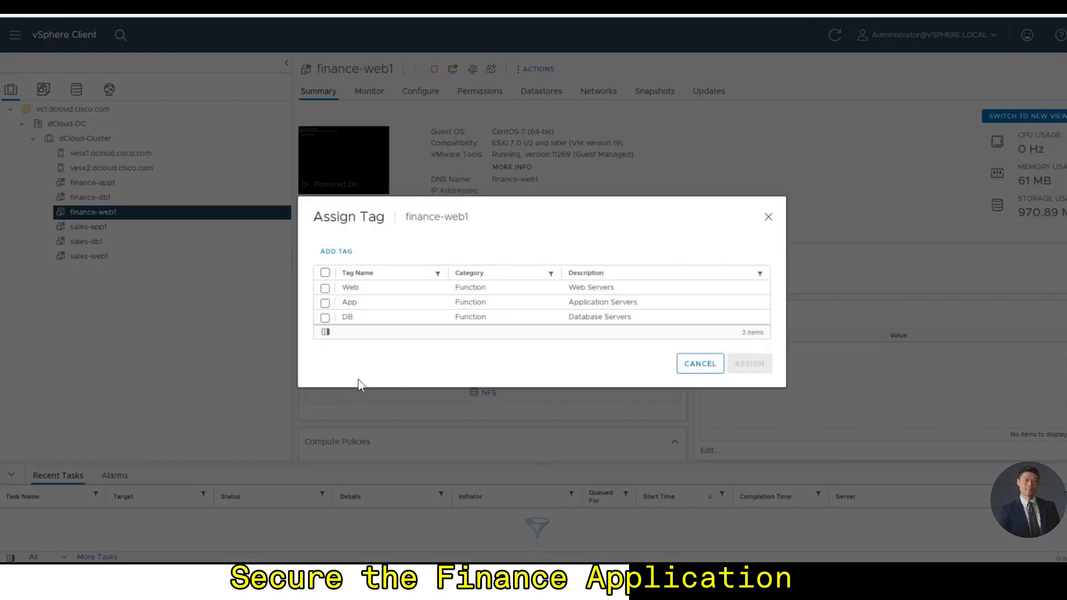
pyautogui.click(325, 288)
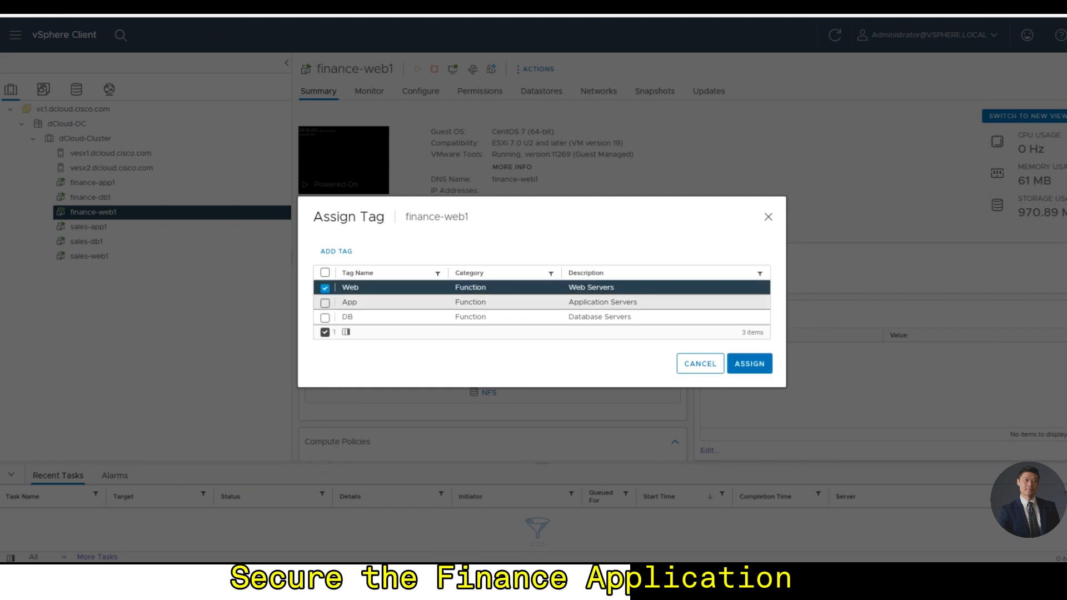
pyautogui.click(763, 367)
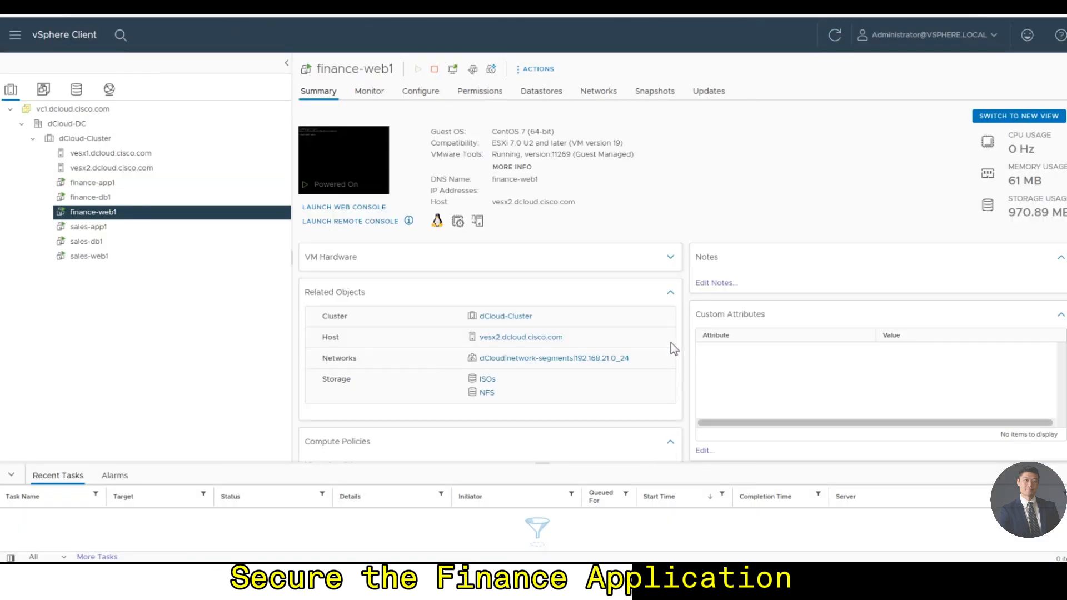
pyautogui.scroll(-5, 671, 342)
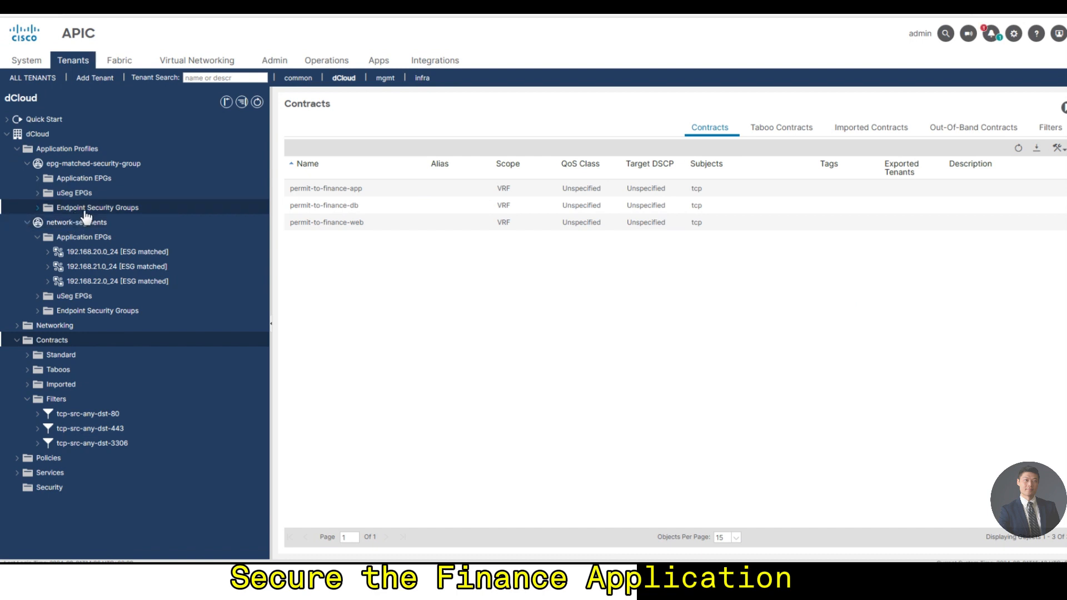
# - Switch to APIC and create an application profile named Finance in the dCloud tenant
pyautogui.click(69, 149)
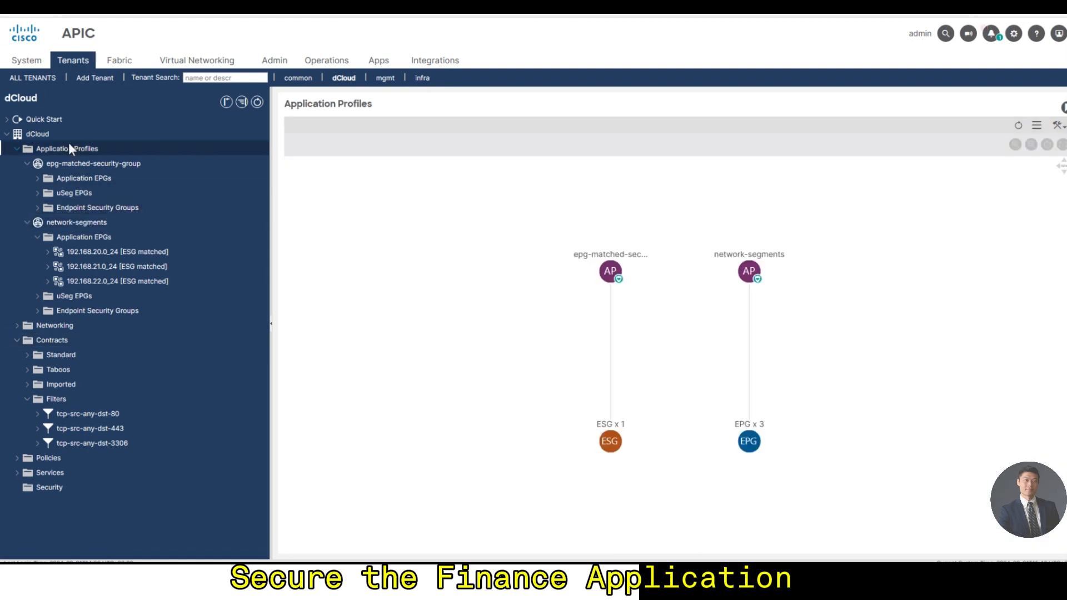
pyautogui.rightClick(68, 146)
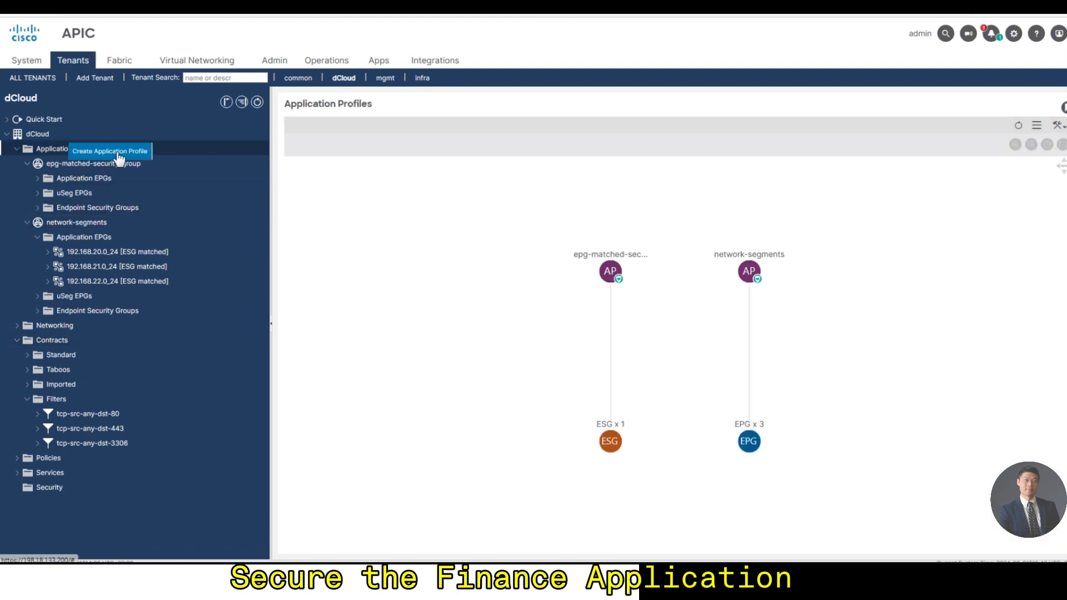
pyautogui.click(127, 154)
pyautogui.click(436, 146)
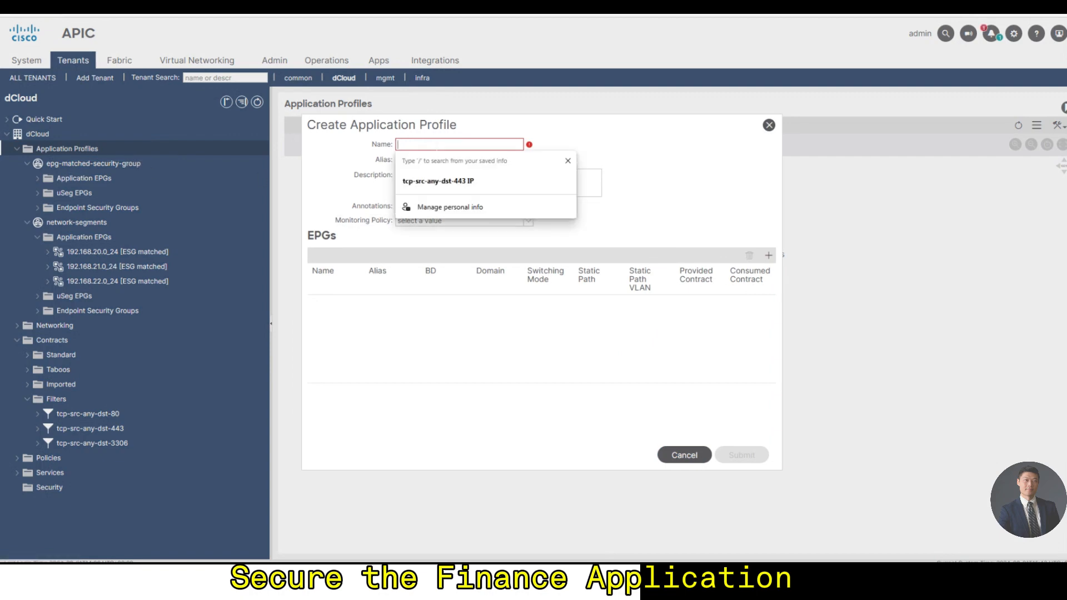
pyautogui.write('Finance')
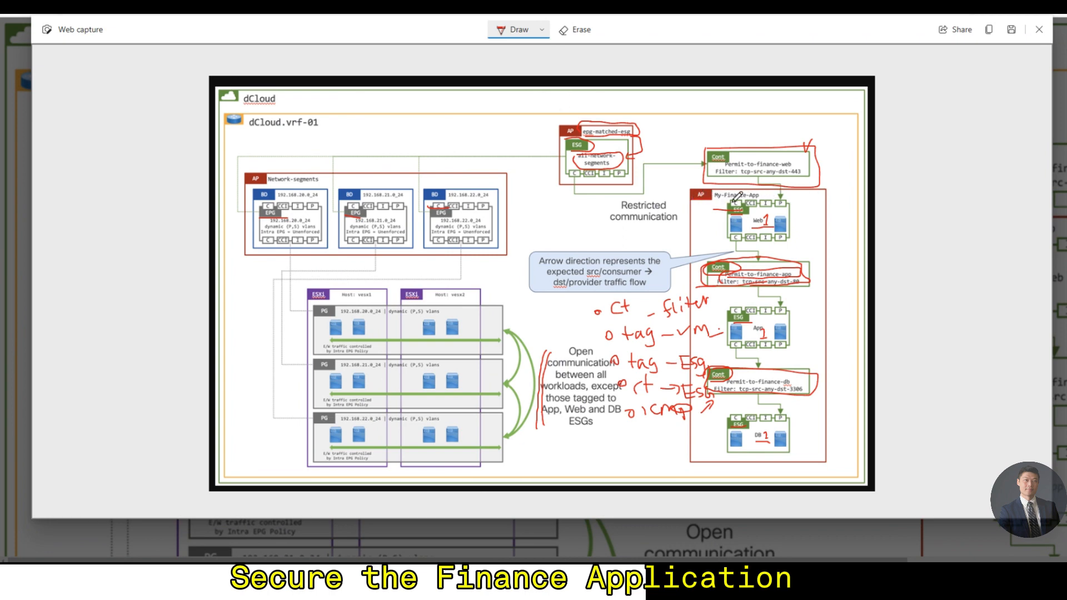
pyautogui.moveTo(750, 192); pyautogui.dragTo(687, 193)
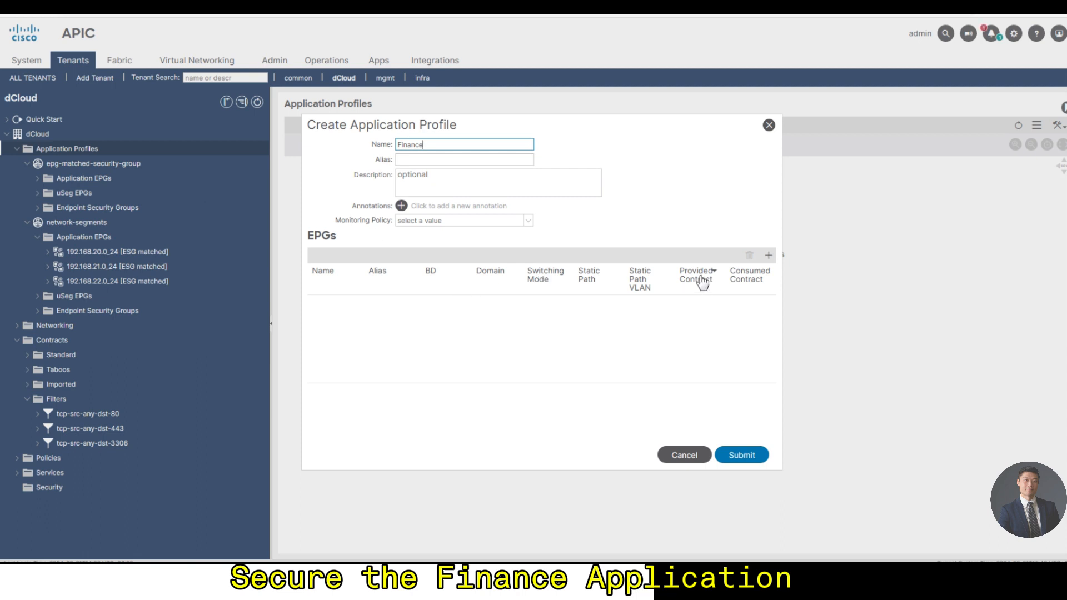
pyautogui.click(741, 451)
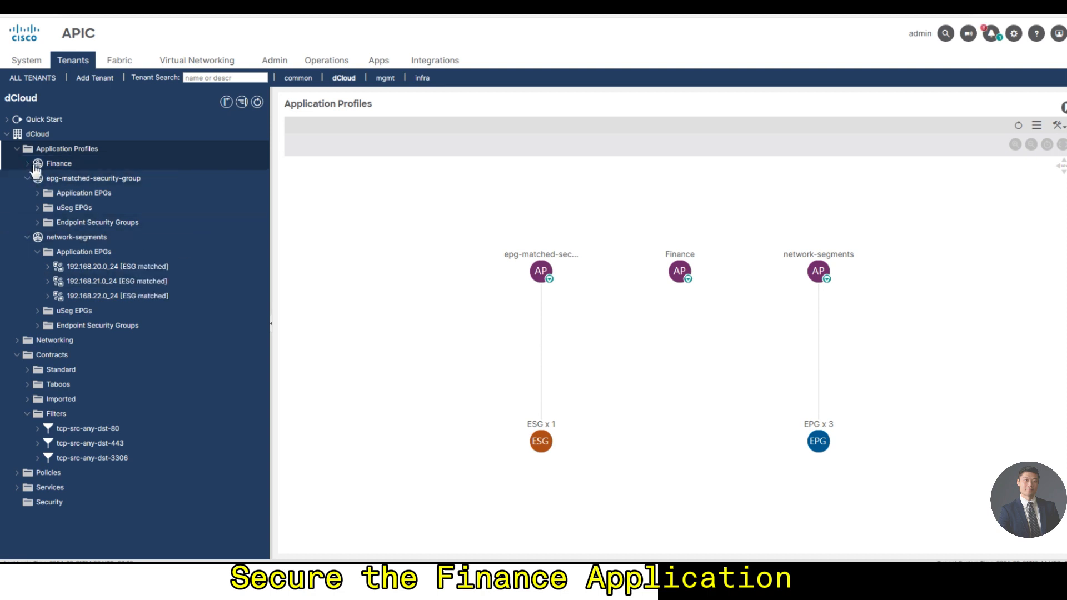
# - Start a new endpoint security group named App under the Finance application profile, using the VRF dCloud.vrf-01
pyautogui.click(35, 167)
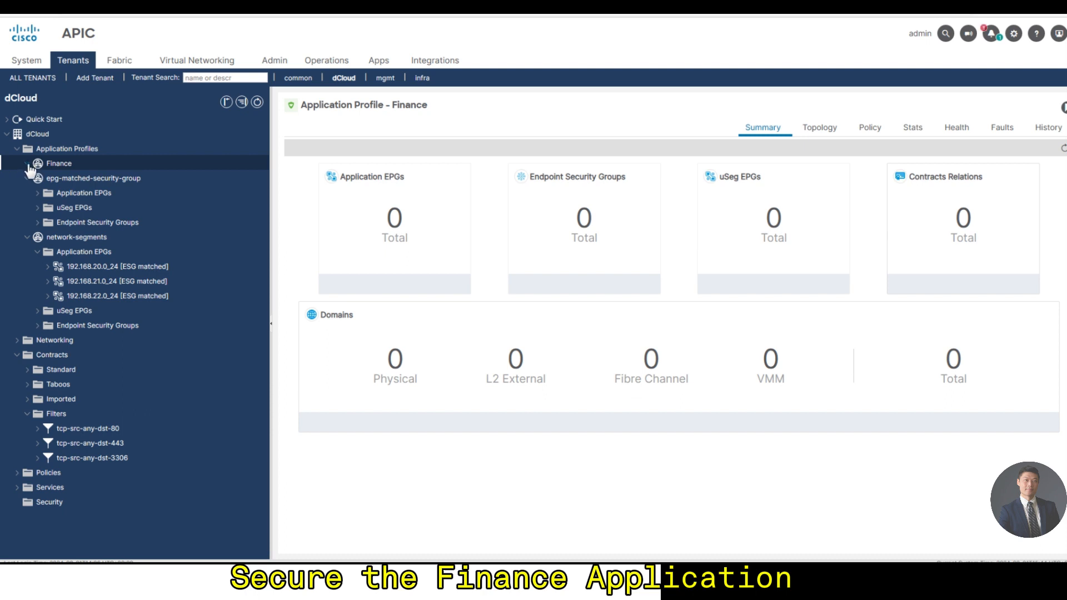
pyautogui.click(28, 164)
pyautogui.click(78, 211)
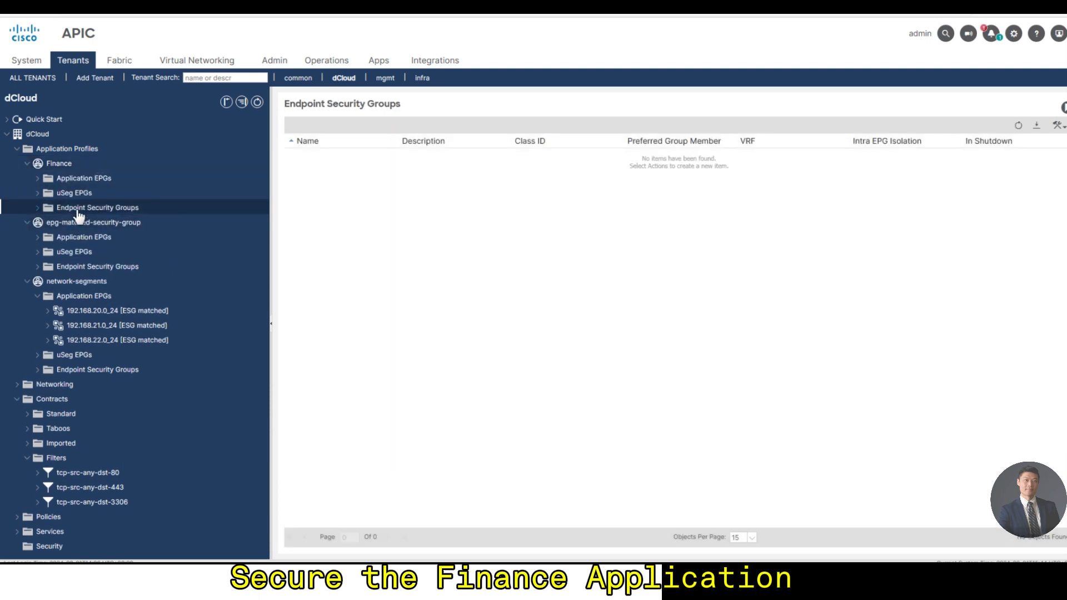
pyautogui.rightClick(78, 211)
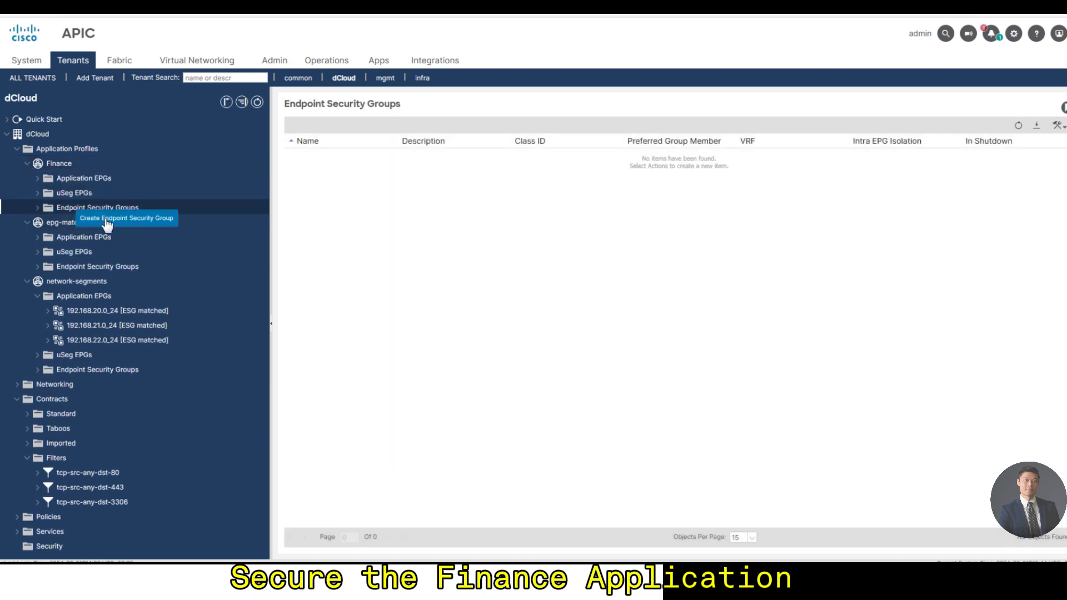
pyautogui.click(108, 218)
pyautogui.click(394, 154)
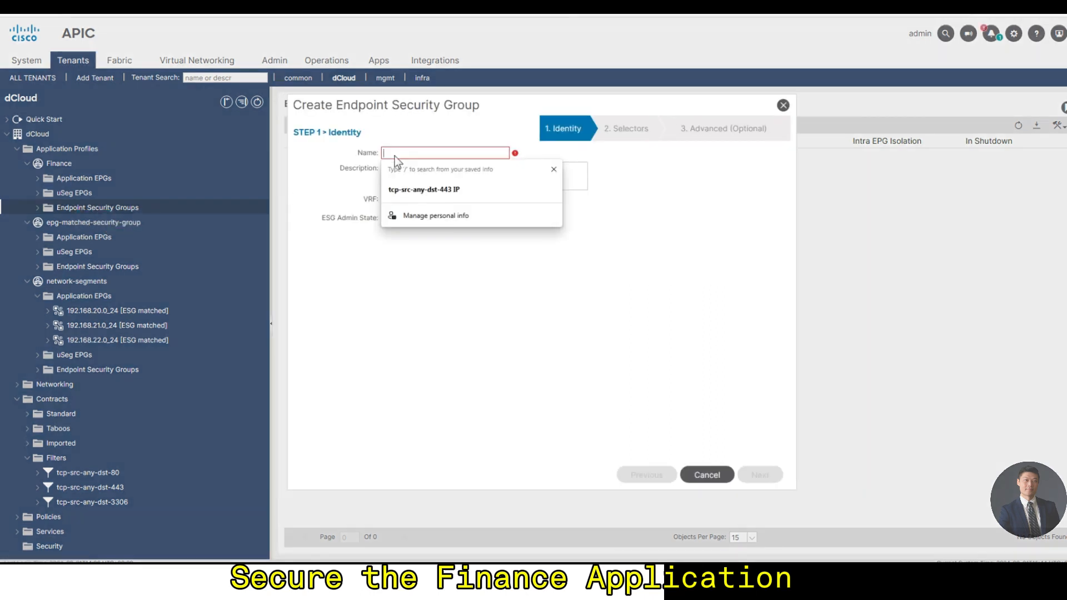
pyautogui.write('App')
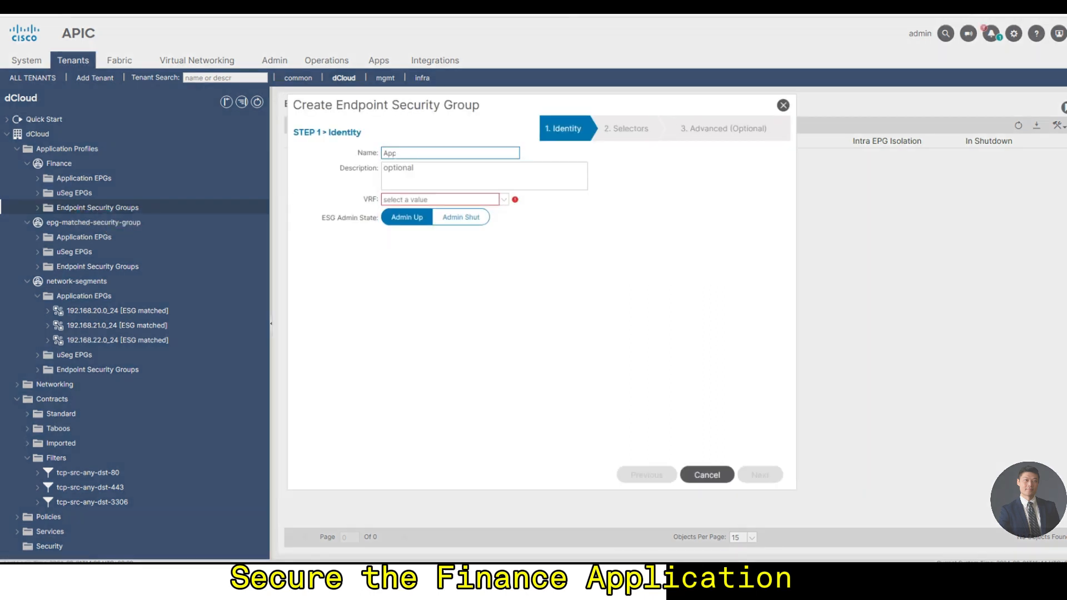
pyautogui.click(505, 201)
pyautogui.click(469, 221)
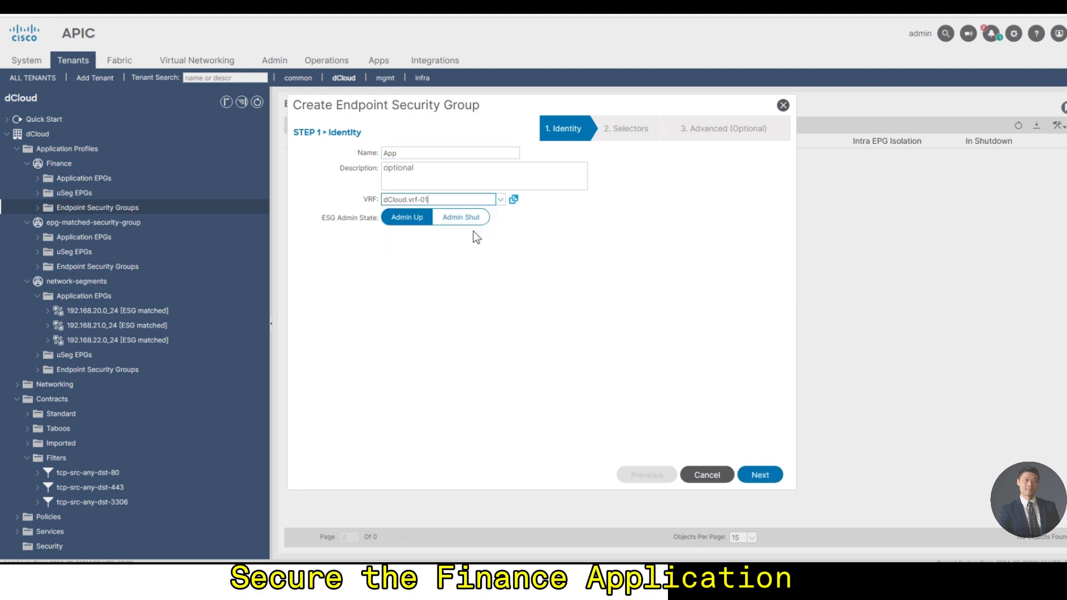
pyautogui.click(770, 478)
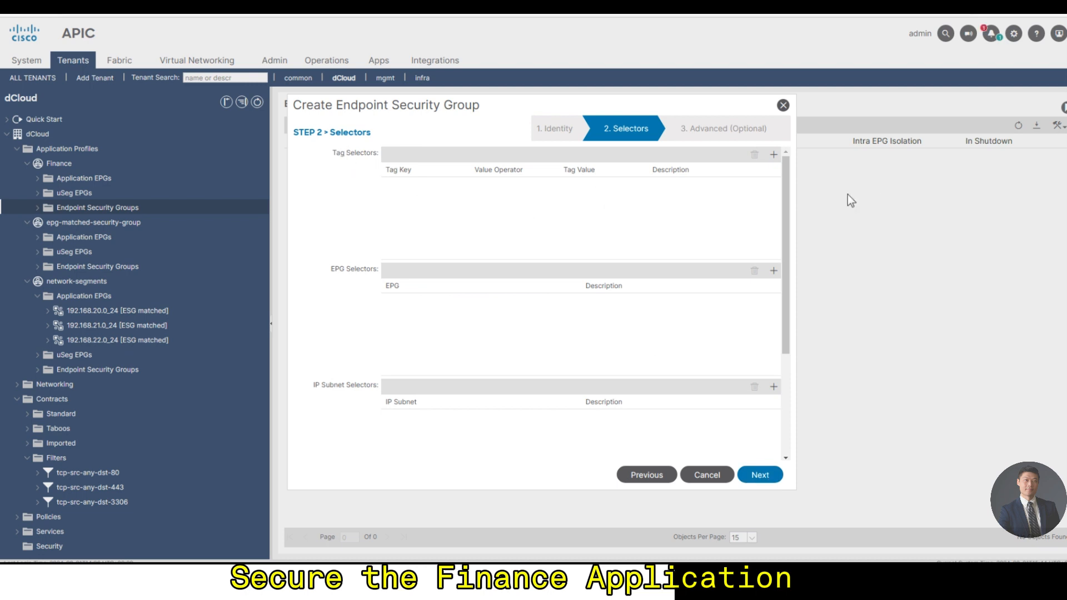
# - Add a tag selector with key Function equal to App and finish creating the App endpoint security group
pyautogui.click(773, 155)
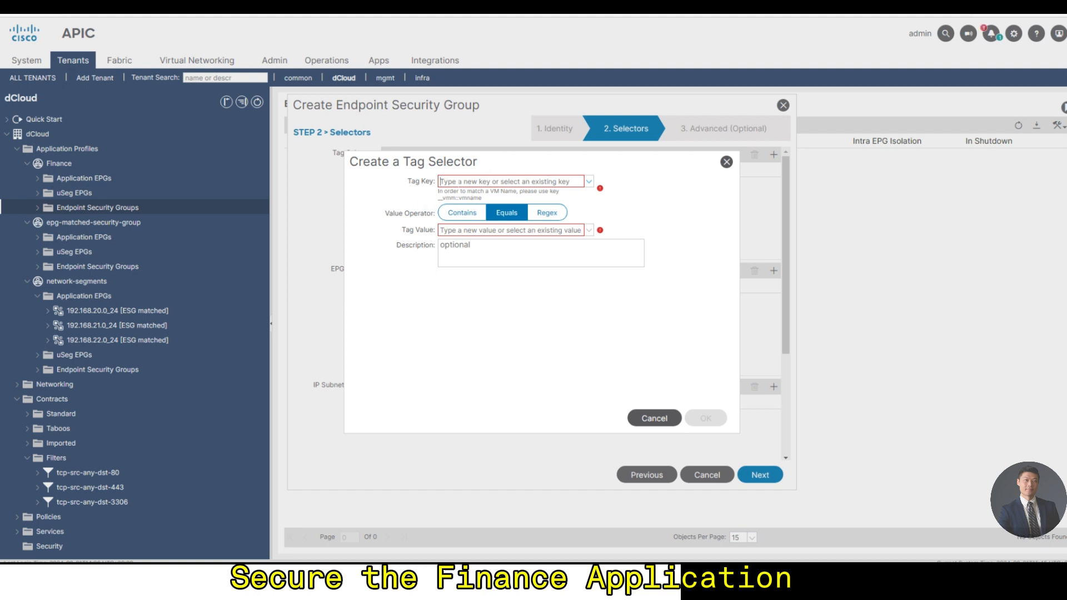
pyautogui.write('Fu')
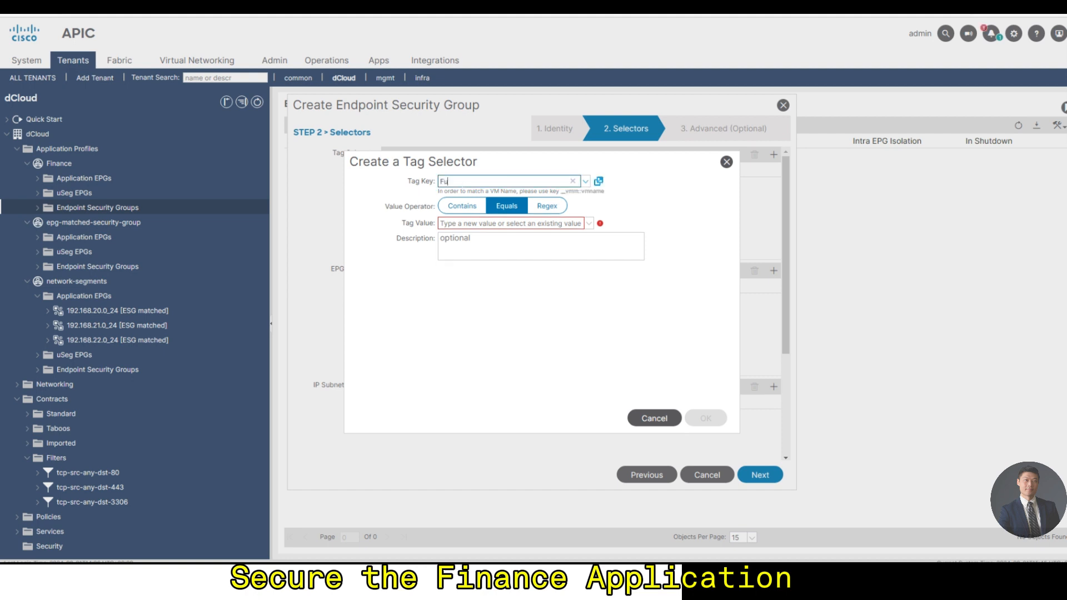
pyautogui.write('nction')
pyautogui.click(588, 224)
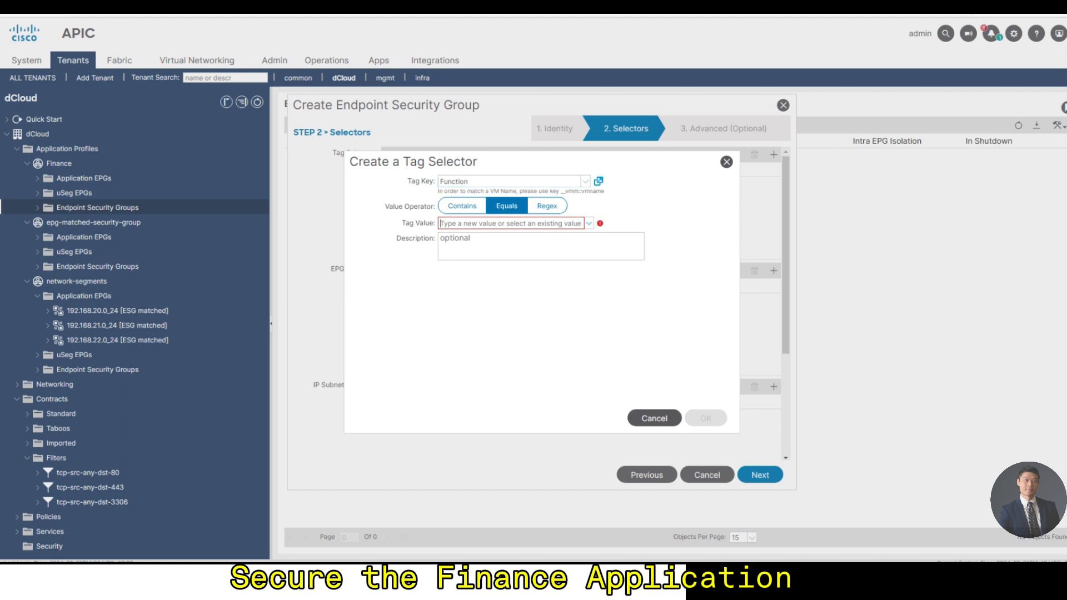
pyautogui.write('App')
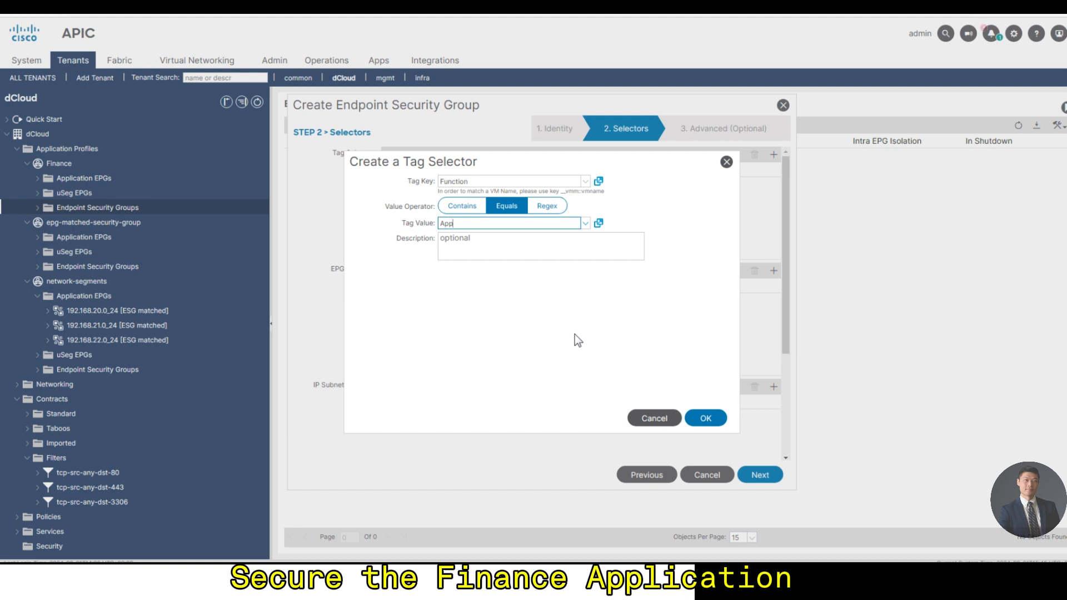
pyautogui.click(706, 419)
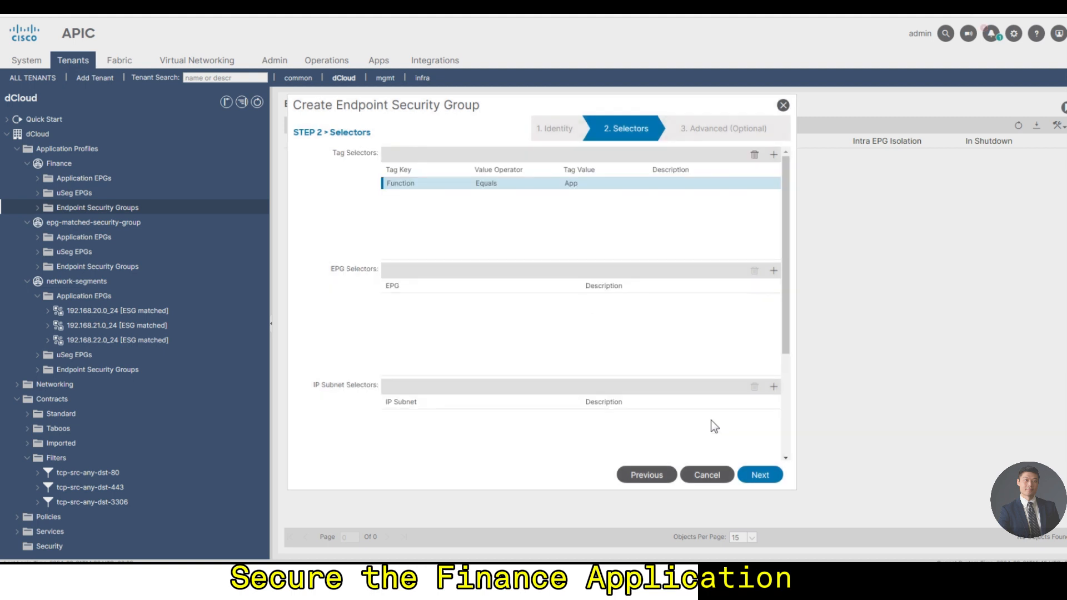
pyautogui.click(767, 475)
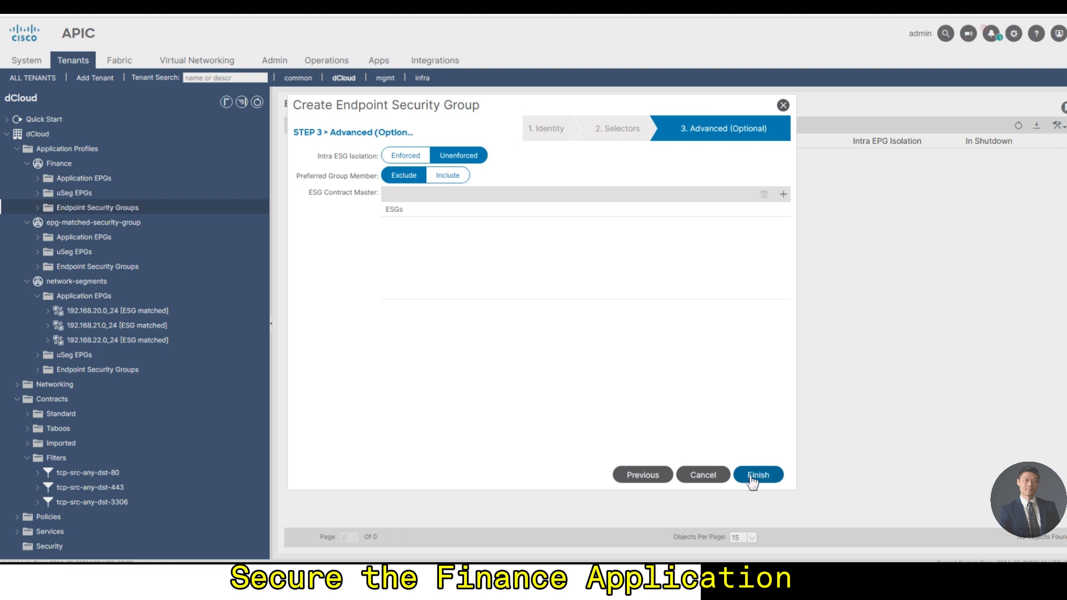
pyautogui.click(757, 476)
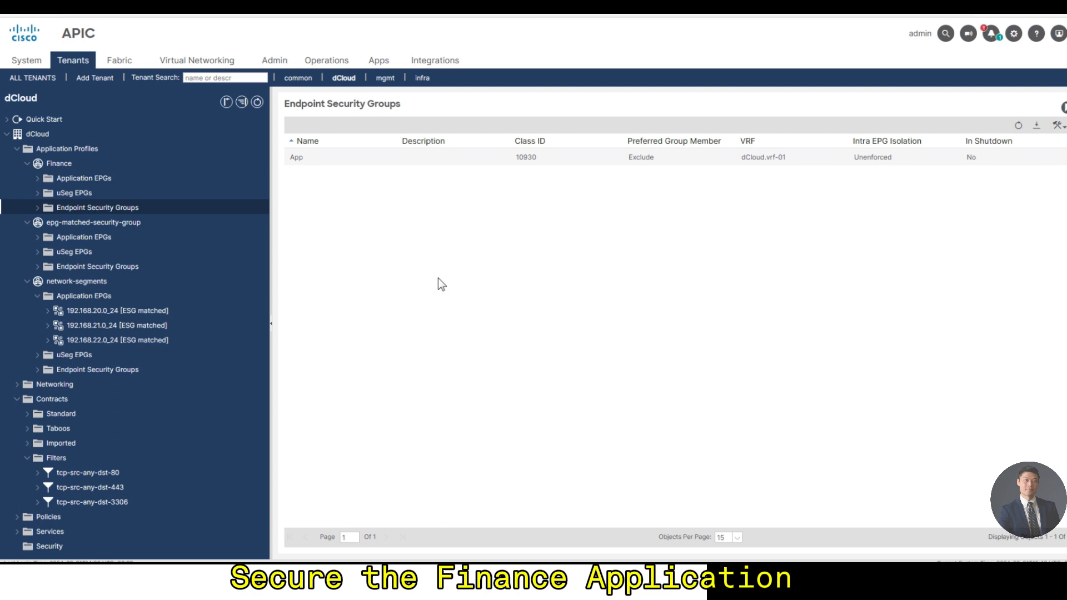
# - Start a new endpoint security group named DB under the Finance application profile, using the VRF dCloud.vrf-01
pyautogui.rightClick(112, 210)
pyautogui.click(148, 221)
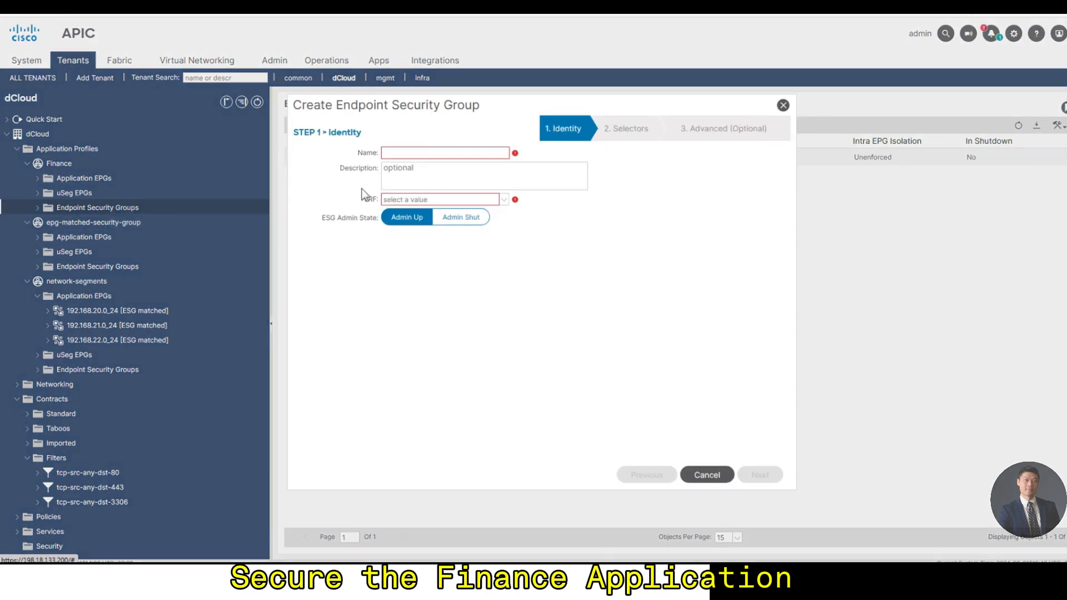
pyautogui.click(416, 152)
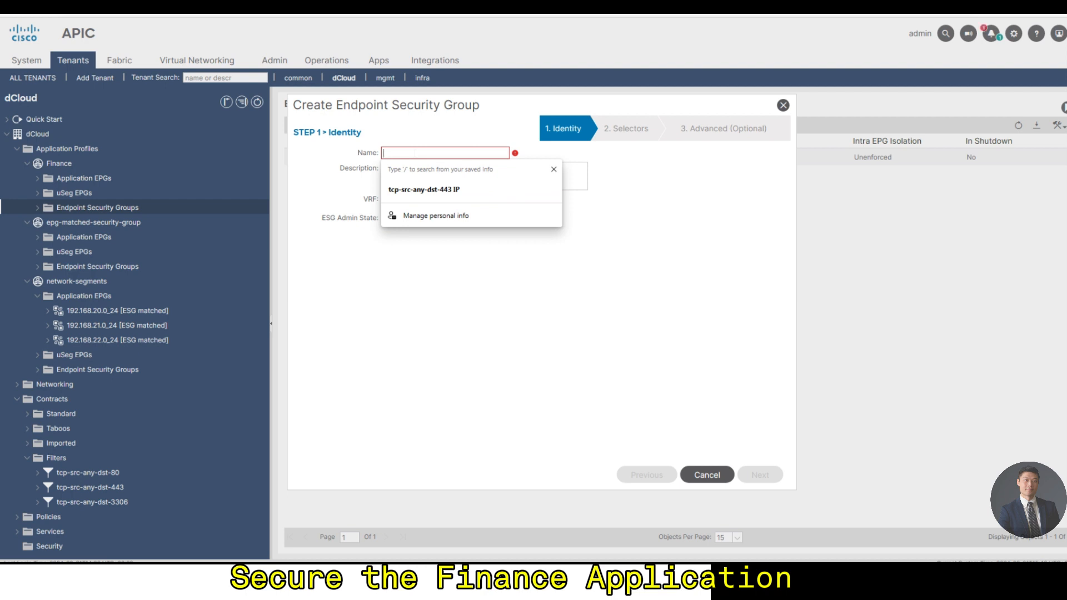
pyautogui.write('DB')
pyautogui.click(504, 200)
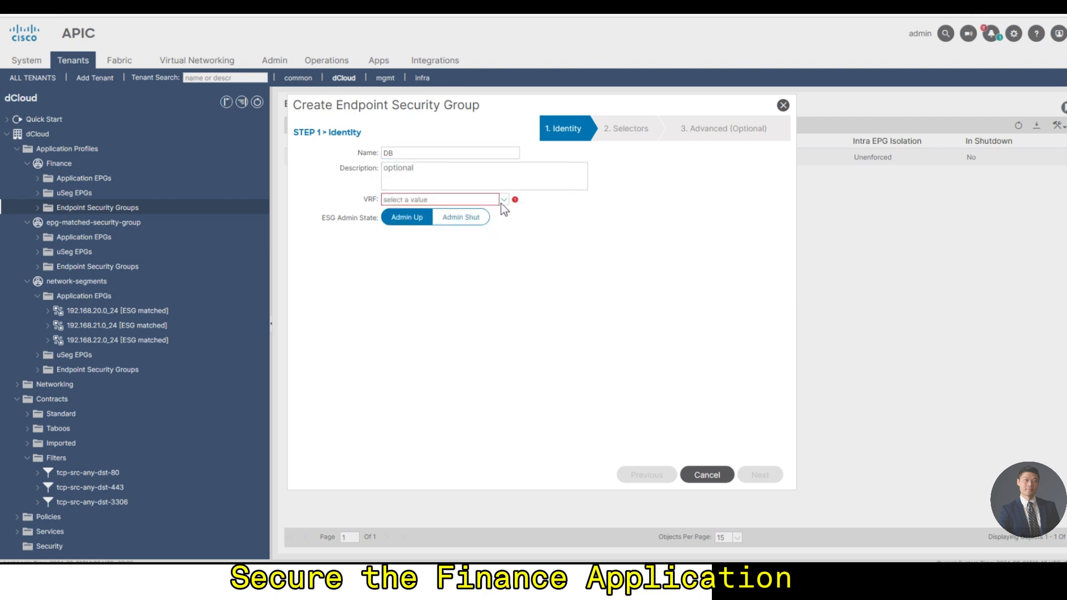
pyautogui.click(444, 222)
pyautogui.click(760, 476)
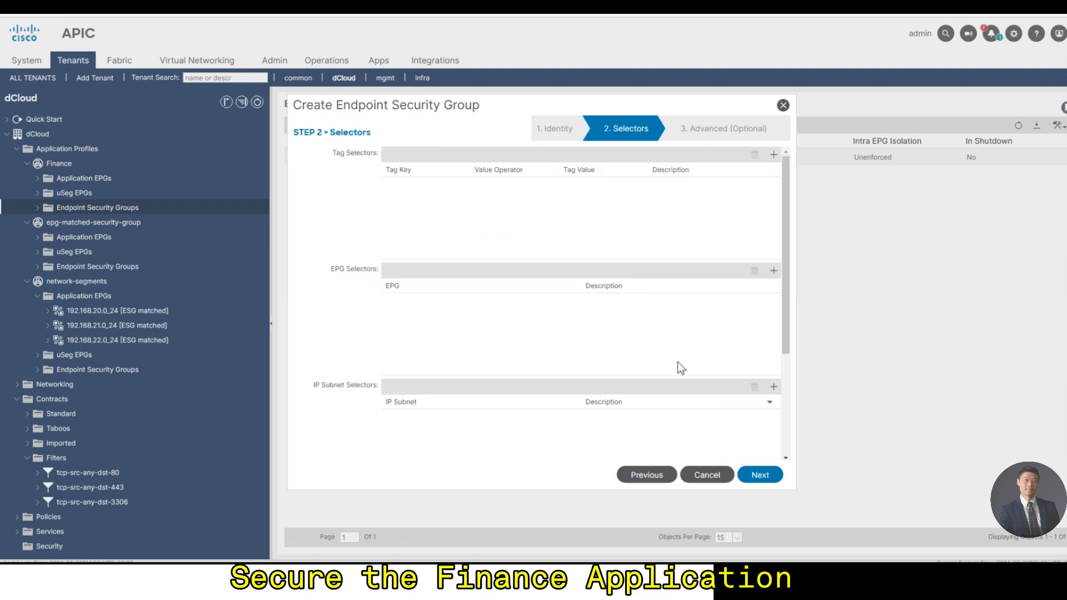
# - Add a tag selector with key Function equal to DB and finish creating the DB endpoint security group
pyautogui.click(774, 155)
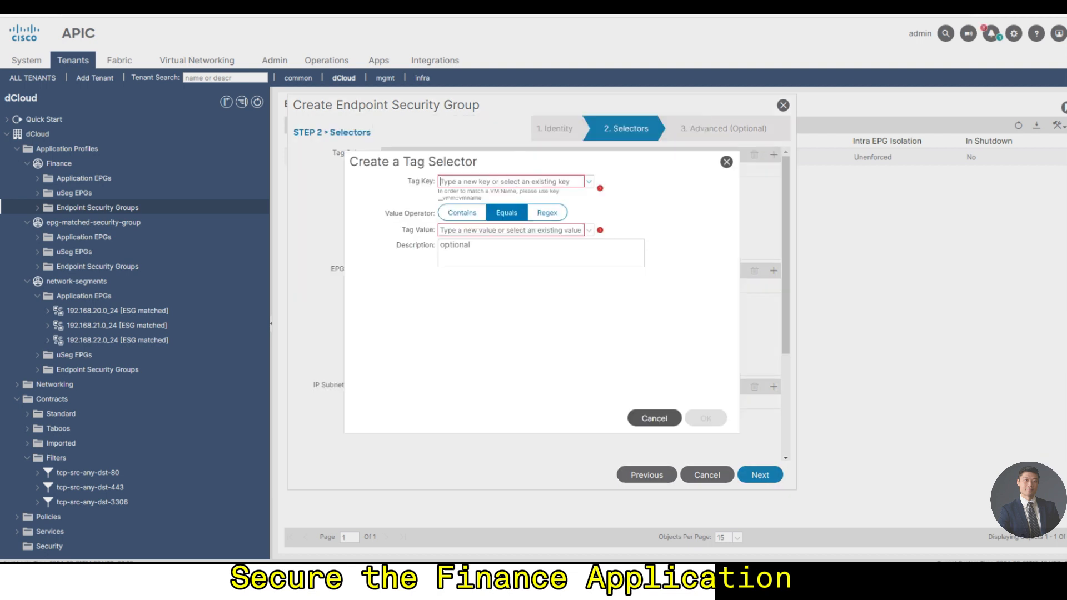
pyautogui.write('Function')
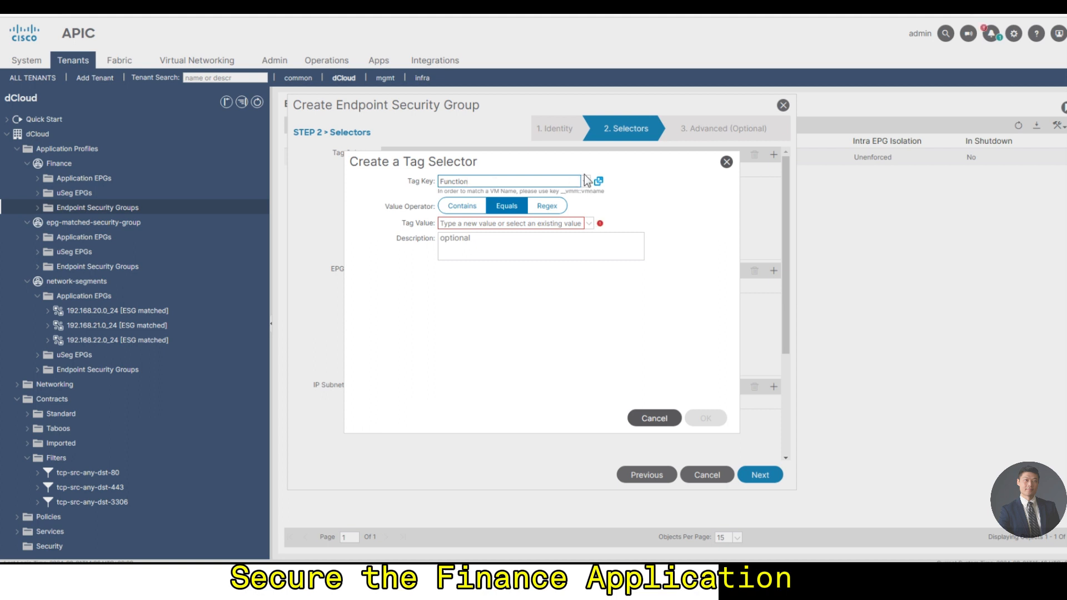
pyautogui.click(587, 225)
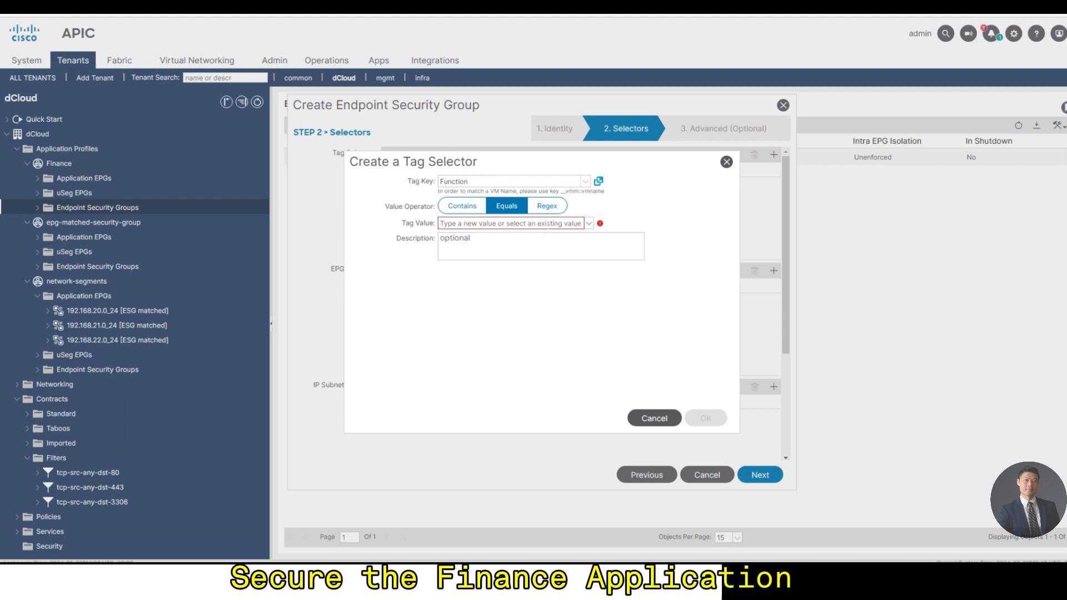
pyautogui.write('DB')
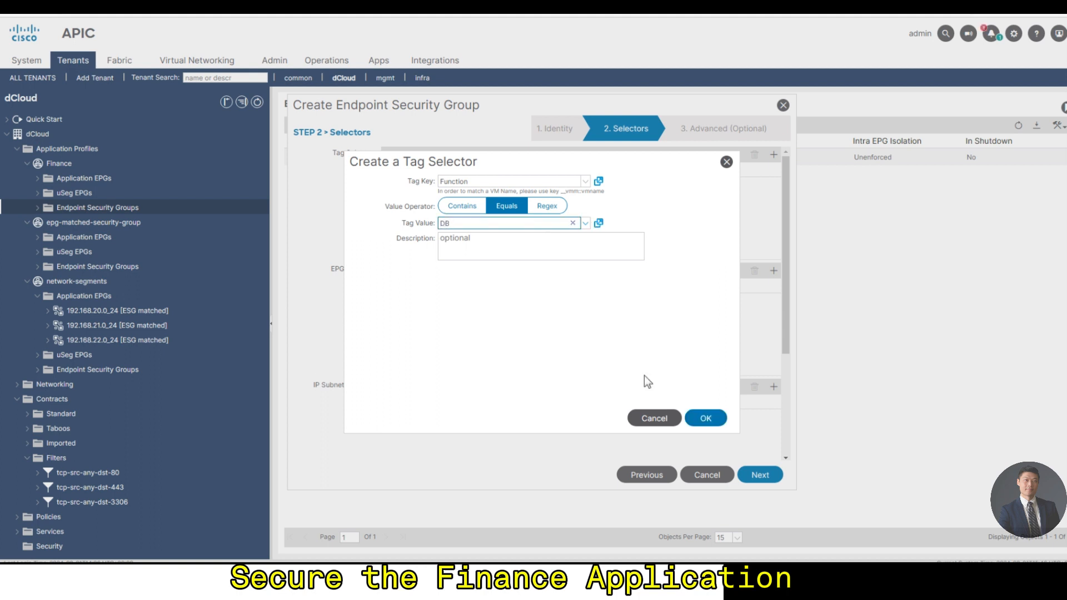
pyautogui.click(706, 418)
pyautogui.scroll(-5, 680, 351)
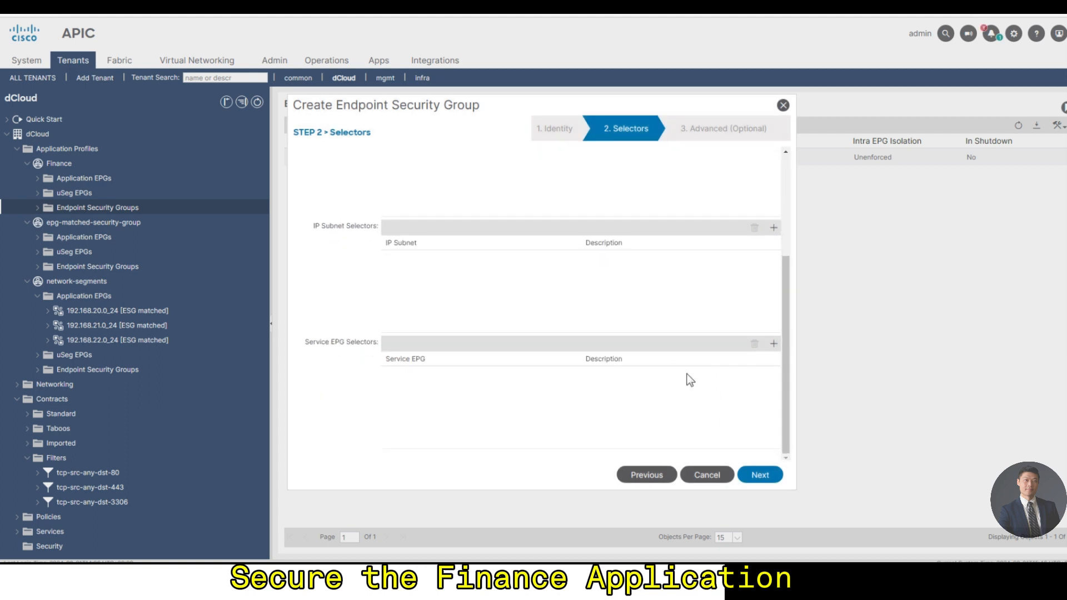
pyautogui.click(759, 475)
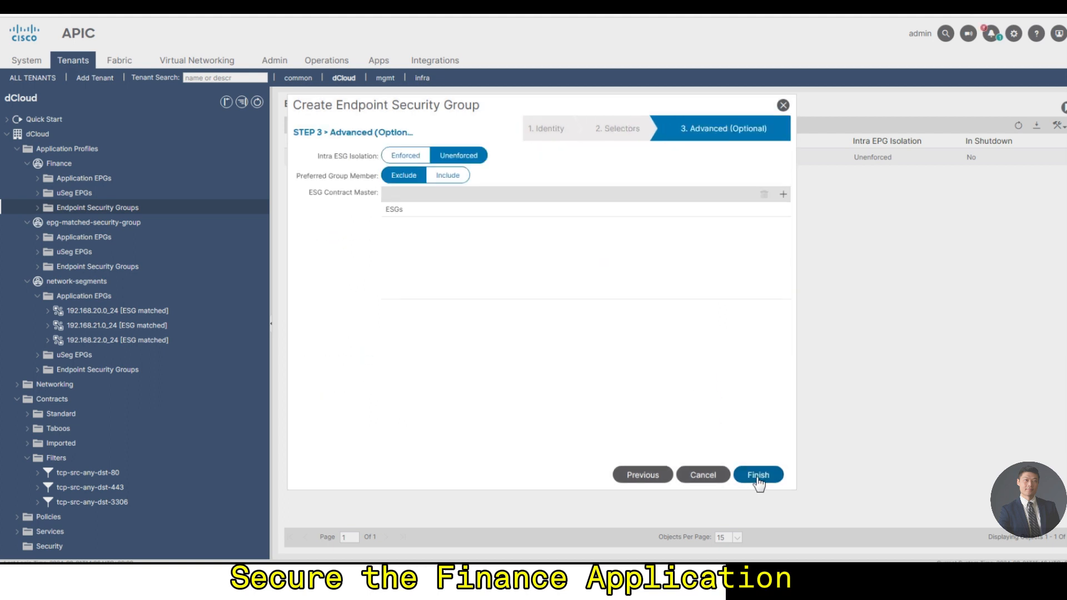
pyautogui.click(758, 477)
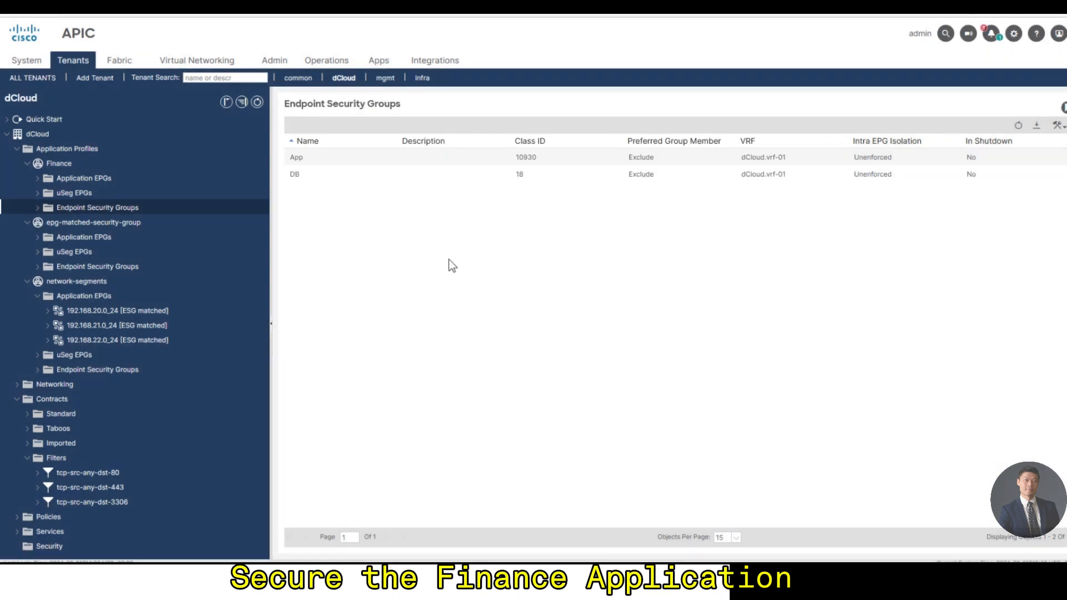
# - Start a new endpoint security group named Web under the Finance application profile, using the VRF dCloud.vrf-01
pyautogui.rightClick(102, 209)
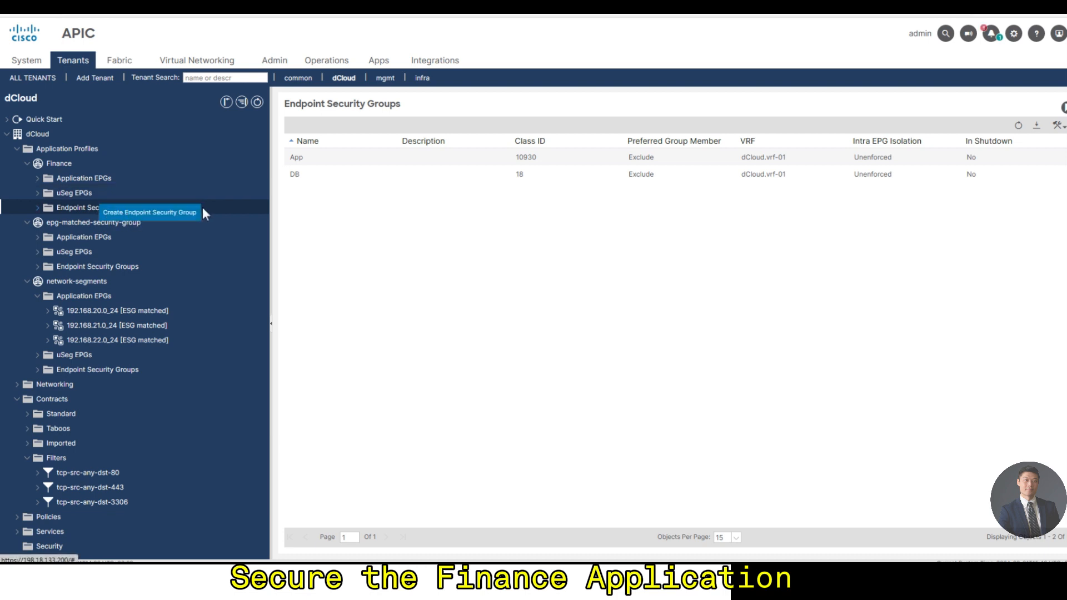
pyautogui.click(137, 213)
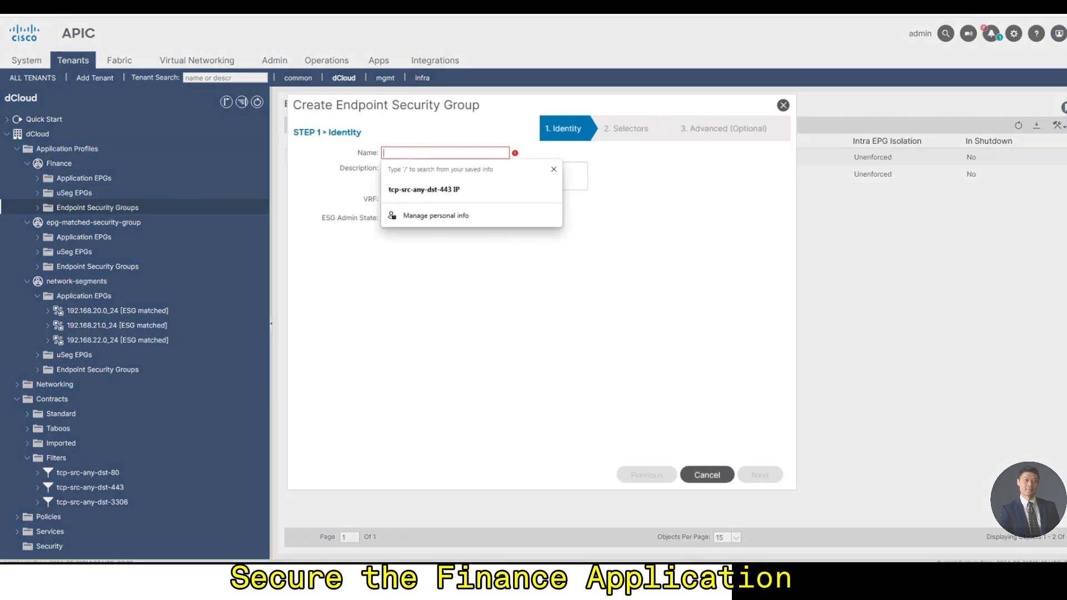
pyautogui.write('Web')
pyautogui.click(502, 200)
pyautogui.click(457, 221)
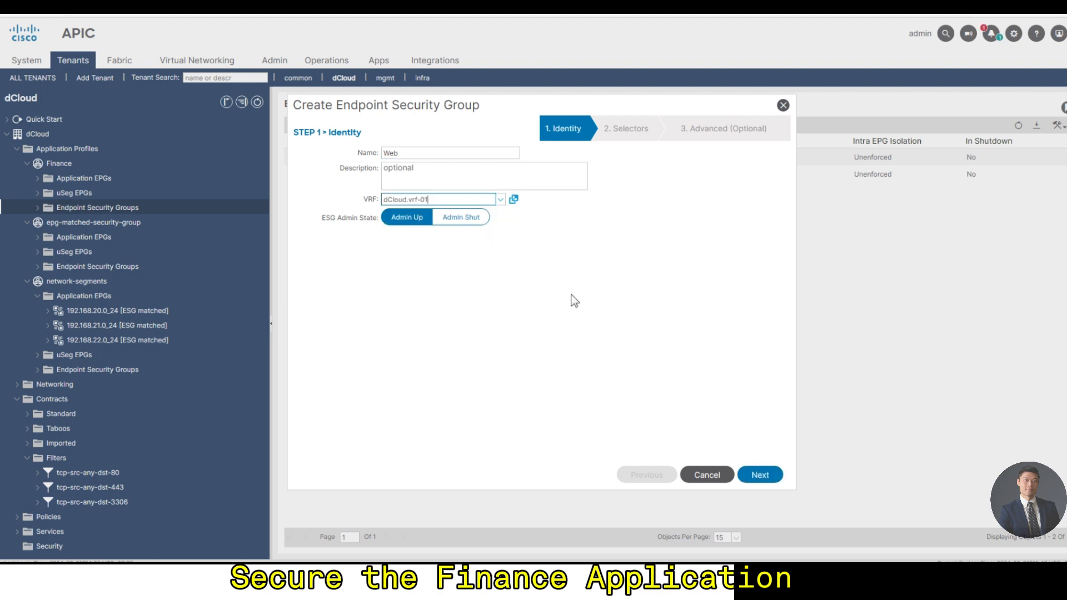
pyautogui.click(757, 474)
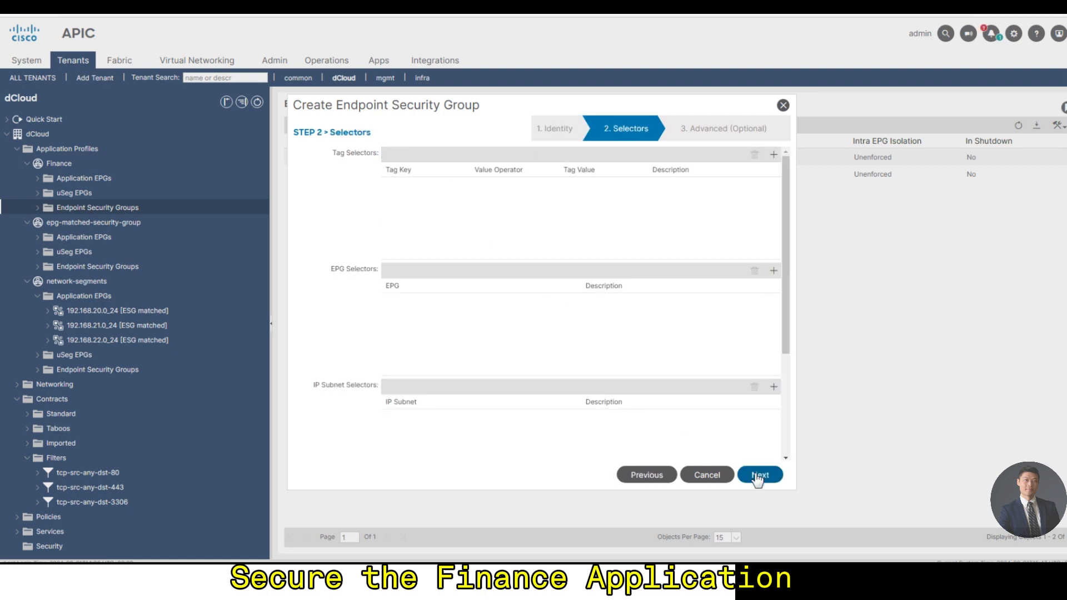
# - Add a tag selector with key Function equal to Web and finish creating the Web endpoint security group
pyautogui.click(774, 154)
pyautogui.click(483, 181)
pyautogui.write('Fuction')
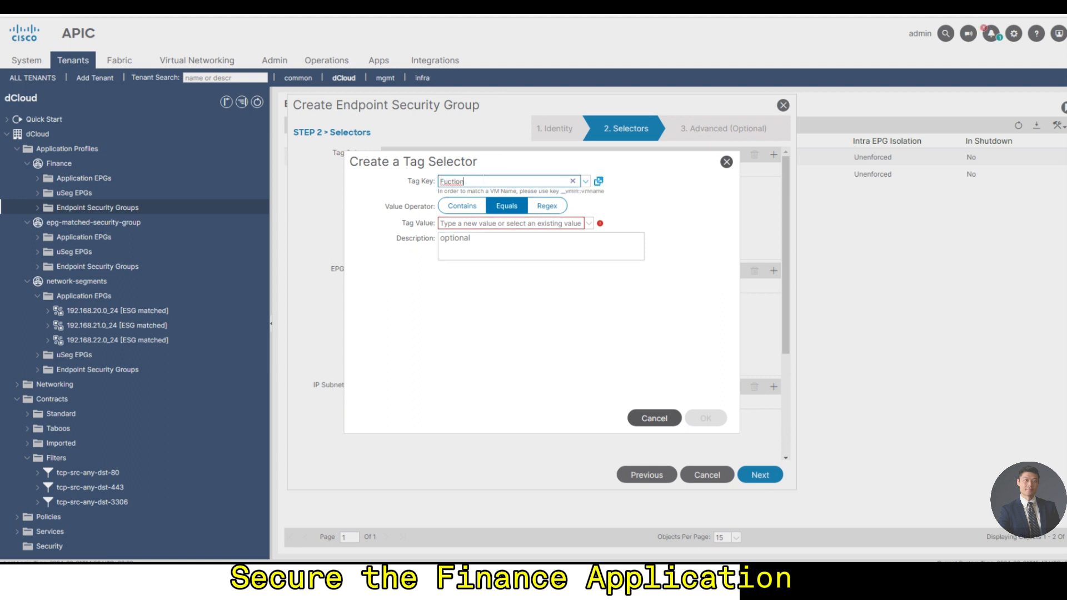
pyautogui.write('n')
pyautogui.click(578, 224)
pyautogui.write('Web')
pyautogui.click(711, 426)
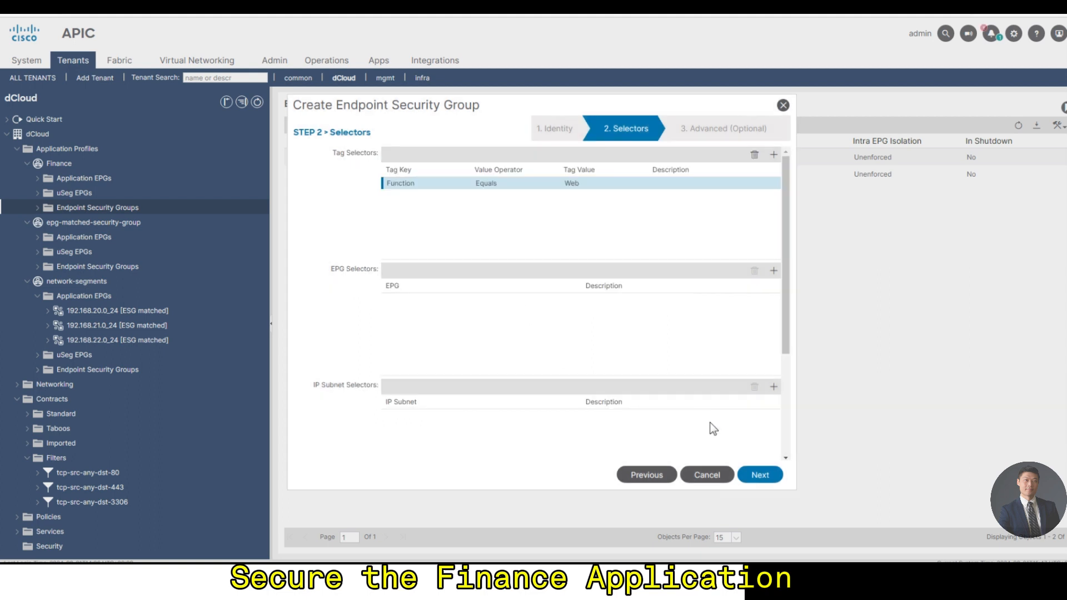
pyautogui.click(762, 475)
pyautogui.click(759, 475)
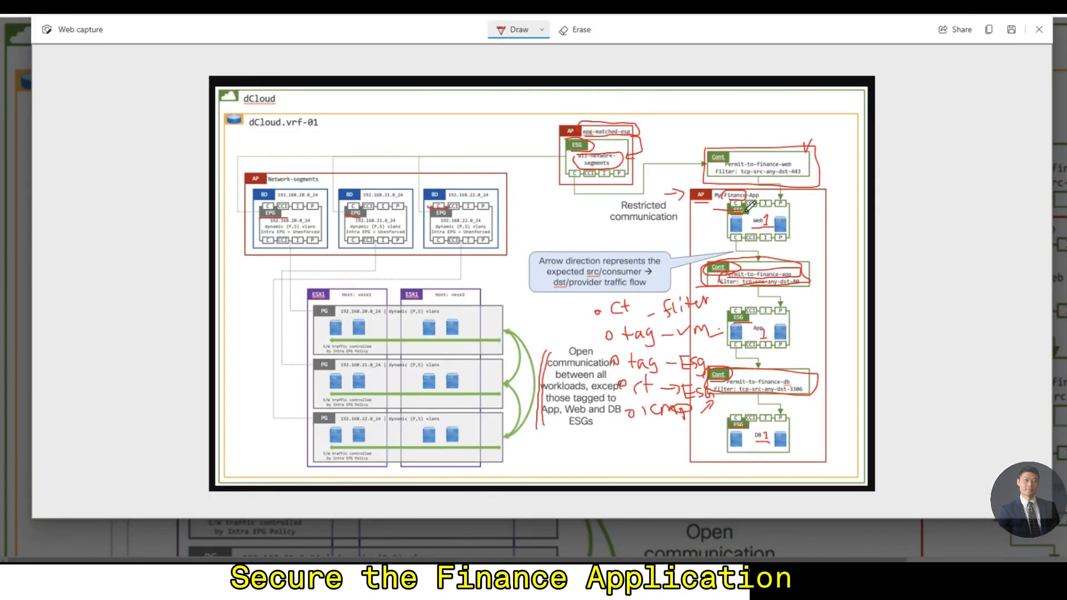
# - Switch to the web capture diagram and mark the Web, App and DB endpoint security groups and the finance application profile with pen check marks
pyautogui.moveTo(751, 224)
pyautogui.mouseDown()
pyautogui.moveTo(767, 223)
pyautogui.moveTo(752, 206)
pyautogui.moveTo(724, 207)
pyautogui.mouseUp()
pyautogui.moveTo(803, 214); pyautogui.dragTo(813, 213)
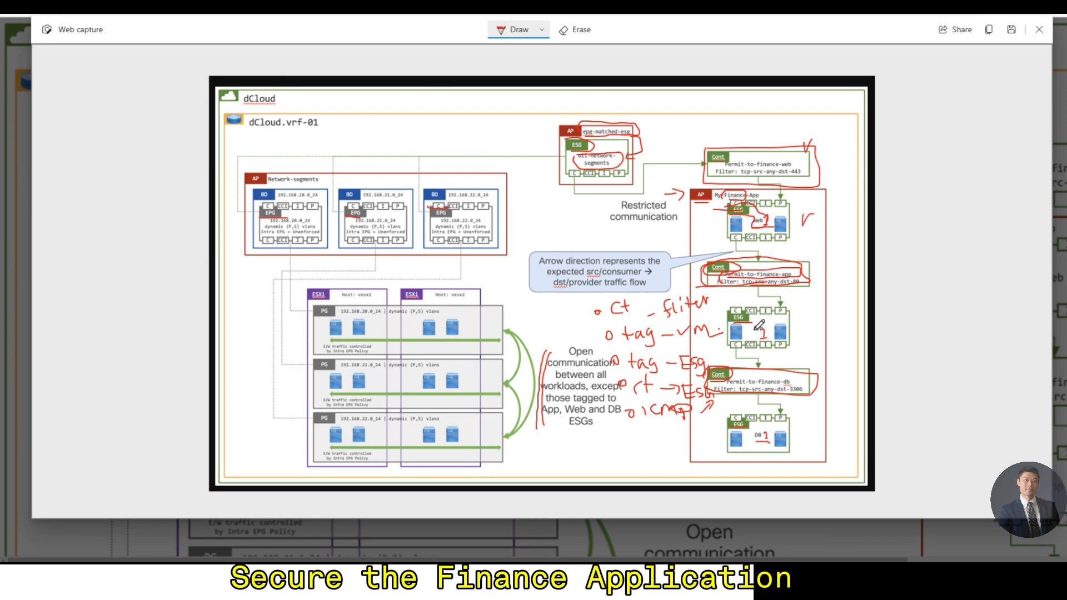
pyautogui.moveTo(754, 332)
pyautogui.mouseDown()
pyautogui.moveTo(772, 320)
pyautogui.moveTo(757, 307)
pyautogui.moveTo(728, 314)
pyautogui.moveTo(732, 322)
pyautogui.mouseUp()
pyautogui.moveTo(800, 314)
pyautogui.mouseDown()
pyautogui.moveTo(800, 323)
pyautogui.moveTo(809, 307)
pyautogui.mouseUp()
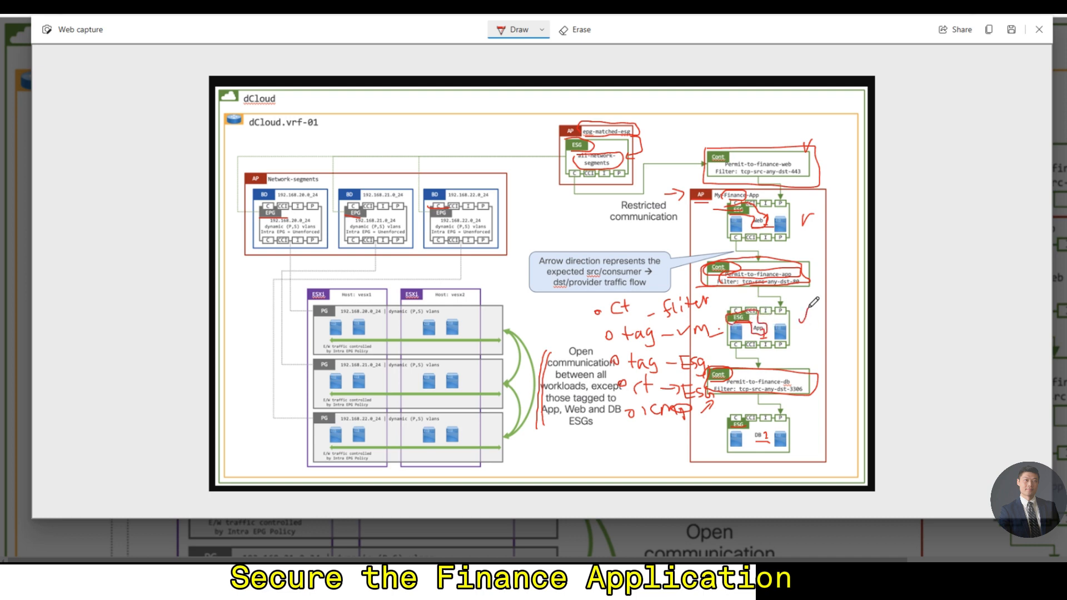
pyautogui.moveTo(736, 427)
pyautogui.mouseDown()
pyautogui.moveTo(753, 441)
pyautogui.moveTo(767, 429)
pyautogui.moveTo(738, 430)
pyautogui.moveTo(804, 434)
pyautogui.moveTo(814, 422)
pyautogui.mouseUp()
pyautogui.moveTo(823, 194); pyautogui.dragTo(832, 187)
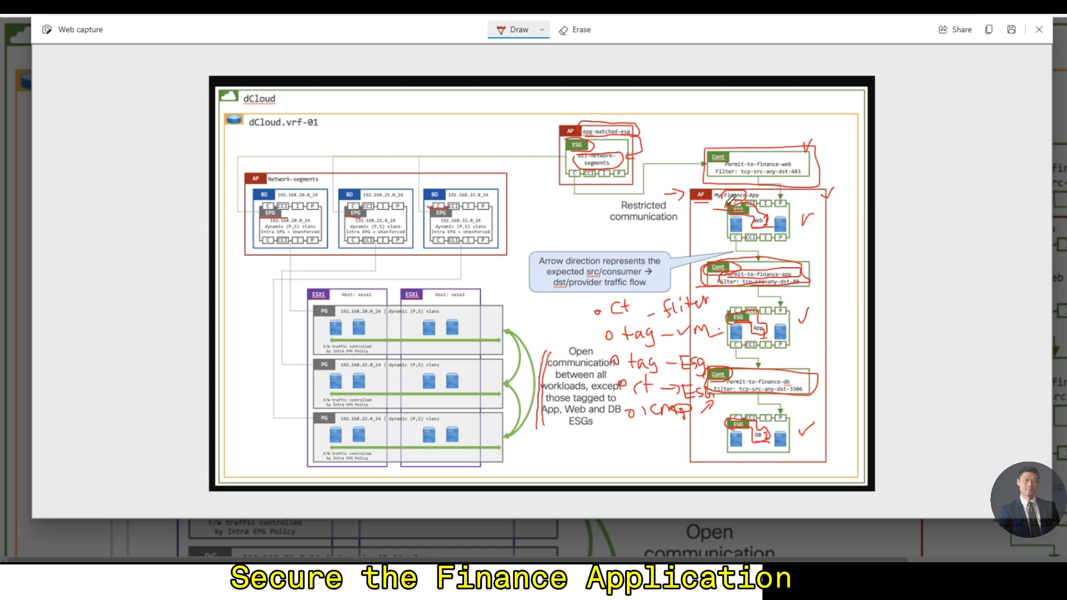
pyautogui.moveTo(695, 203); pyautogui.dragTo(709, 203)
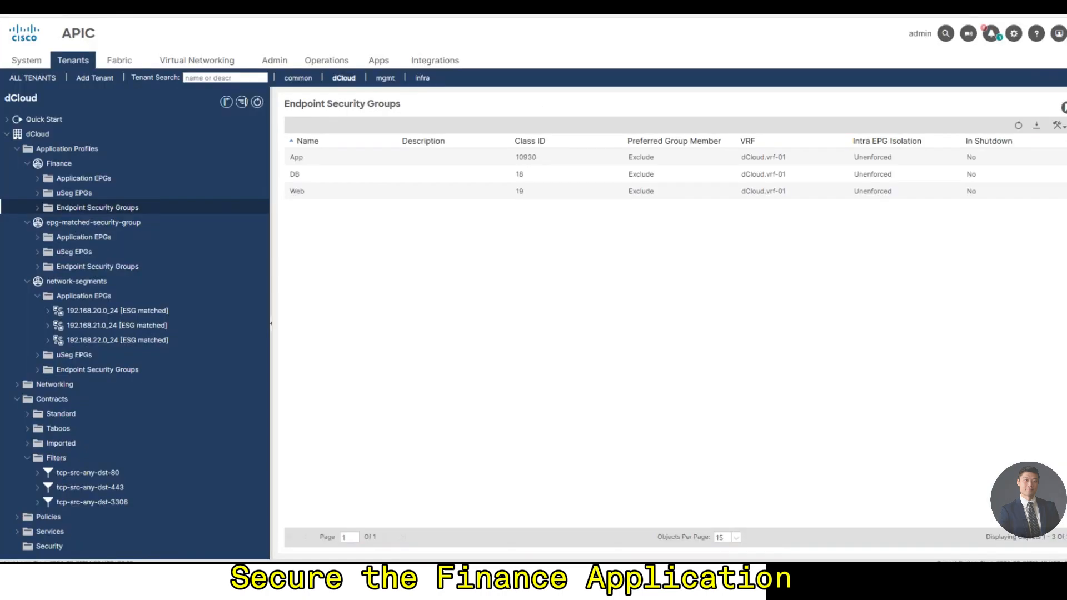
# - Switch back to APIC and add permit-to-finance-db as a provided contract on the DB endpoint security group
pyautogui.click(37, 208)
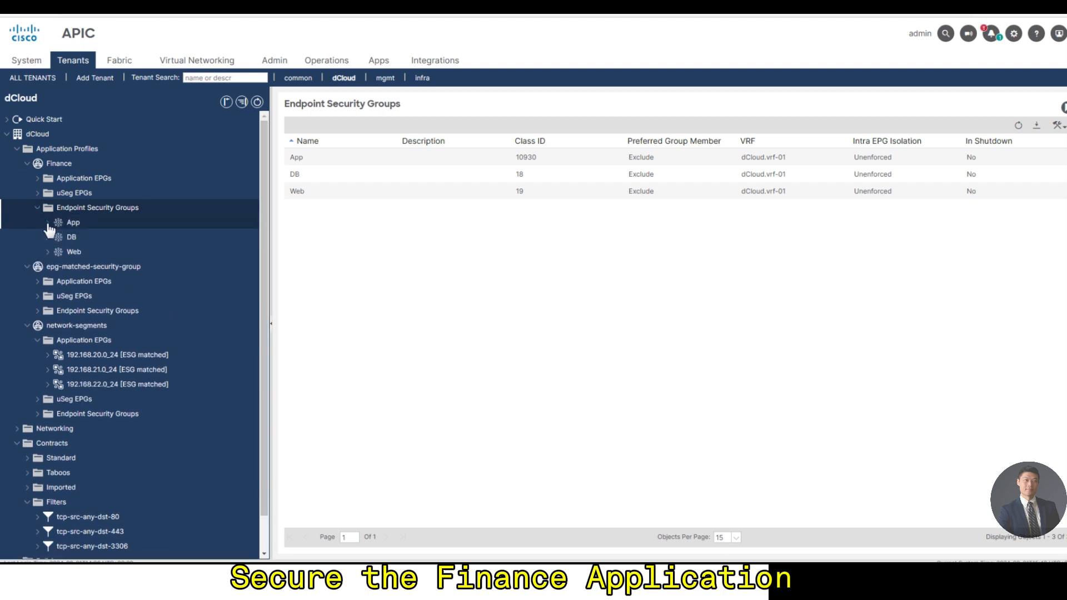
pyautogui.click(48, 224)
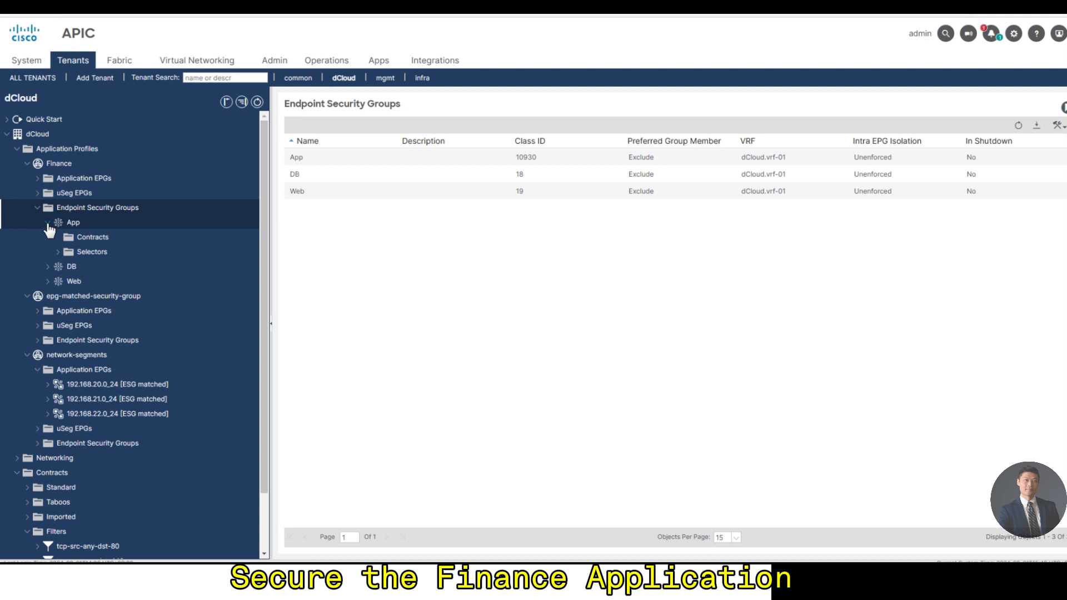
pyautogui.click(48, 223)
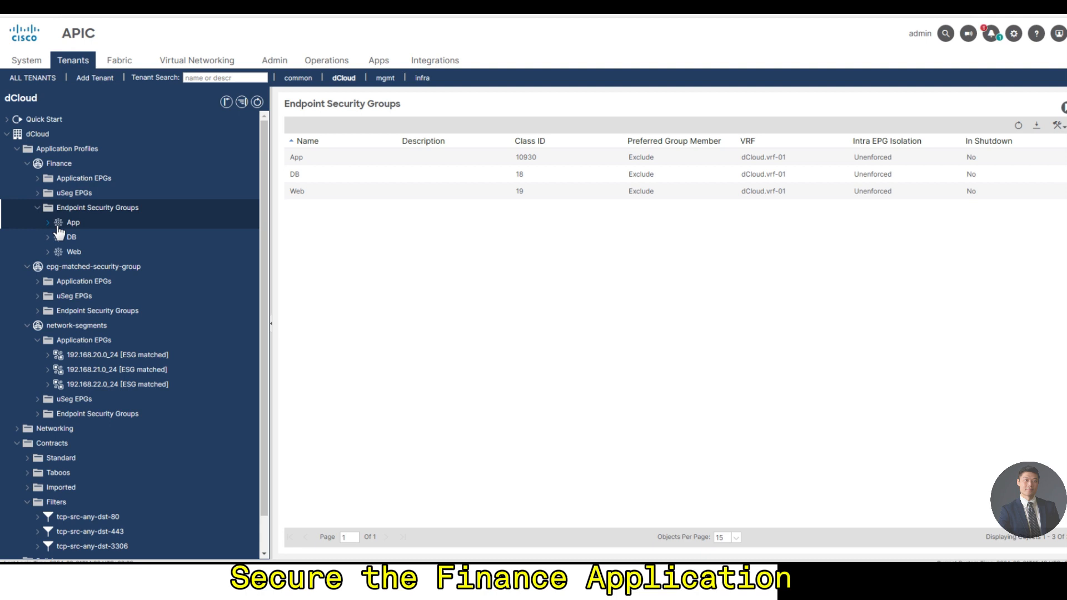
pyautogui.click(48, 237)
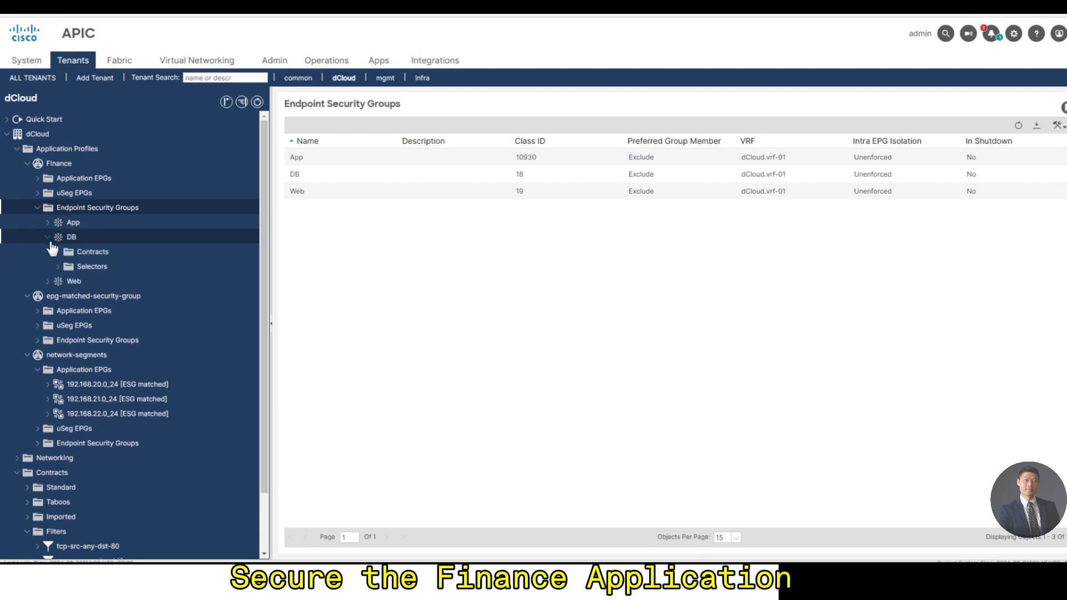
pyautogui.click(87, 257)
pyautogui.rightClick(86, 257)
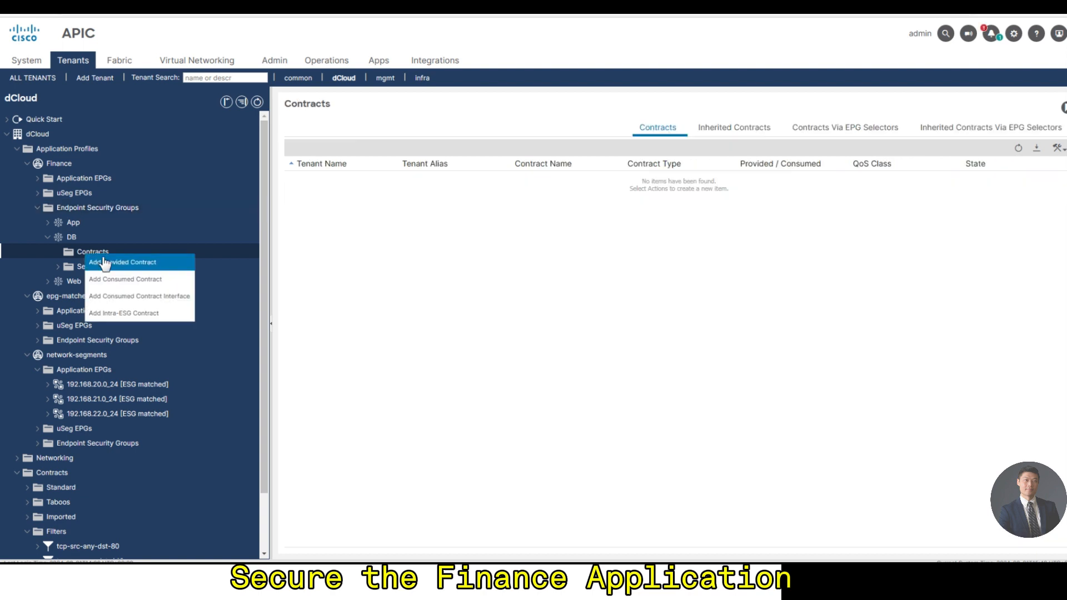
pyautogui.click(159, 268)
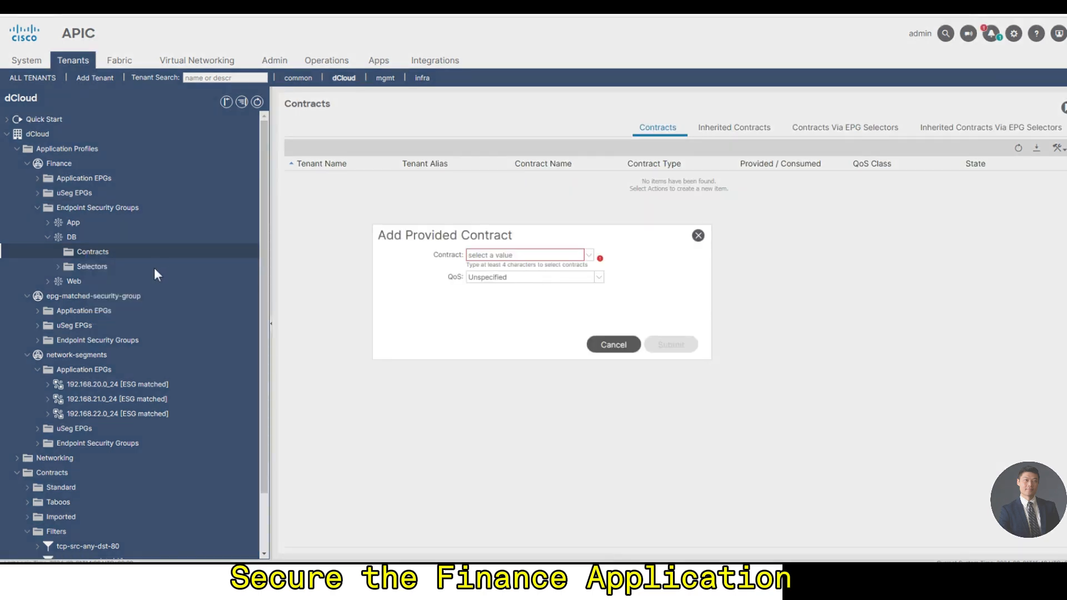
pyautogui.click(588, 256)
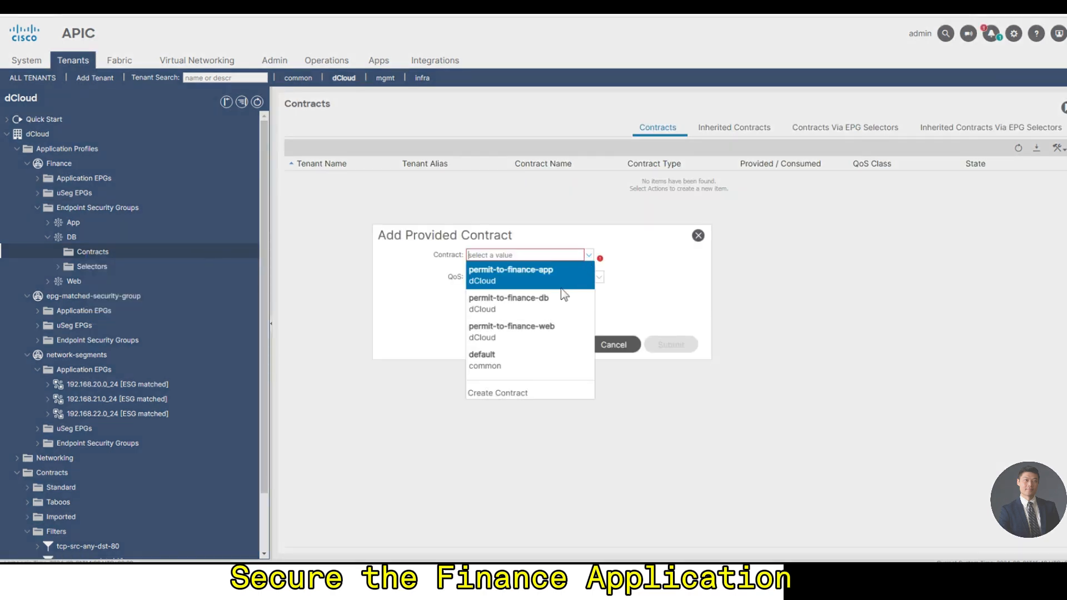
pyautogui.click(550, 305)
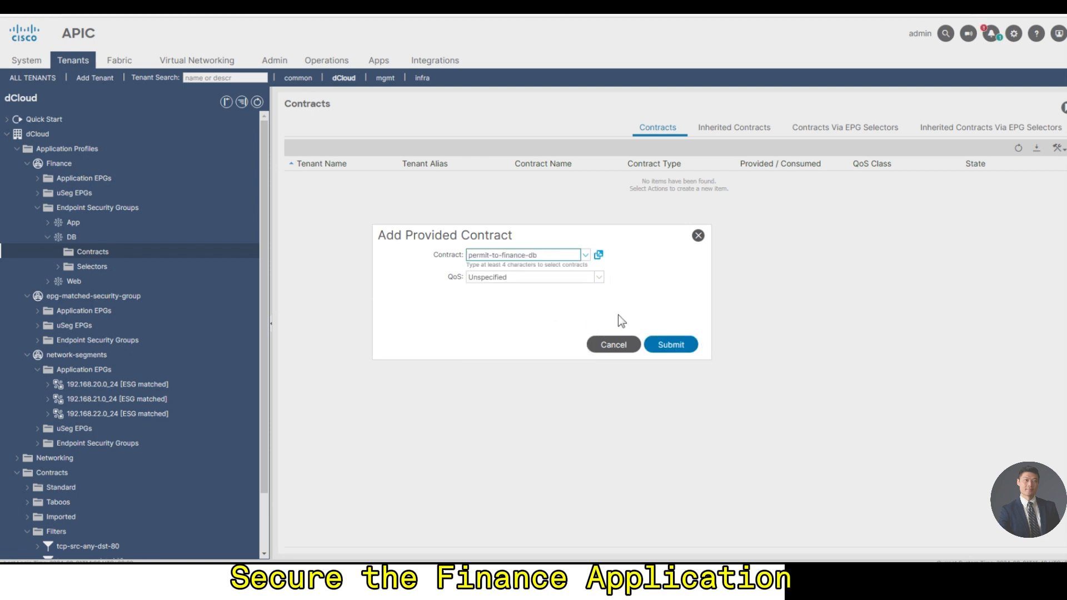
pyautogui.click(669, 345)
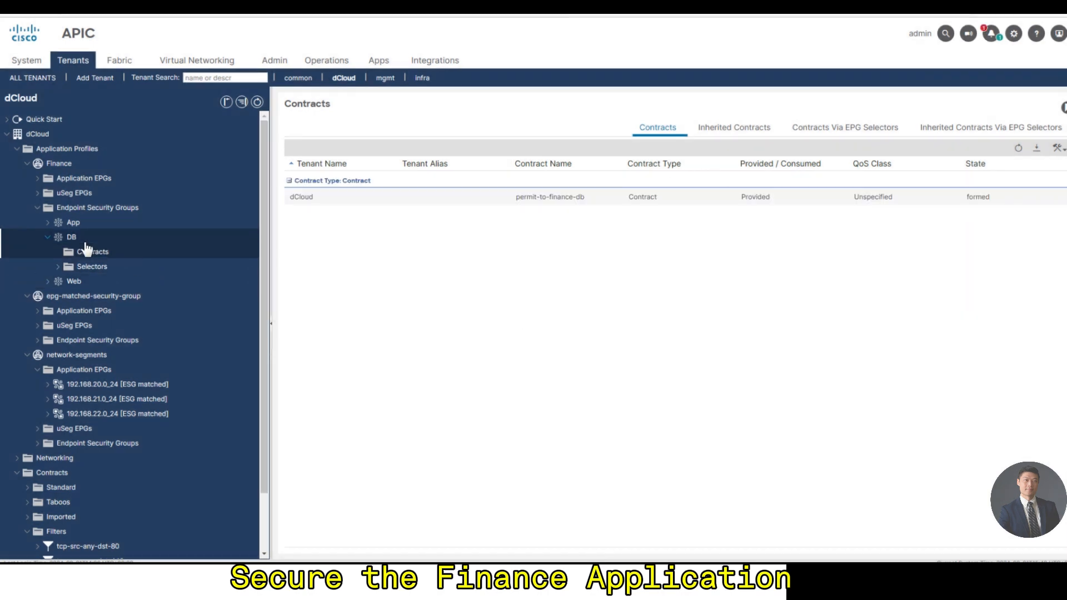
# - Add permit-to-finance-db as a consumed contract on the App endpoint security group of the Finance application profile
pyautogui.click(48, 222)
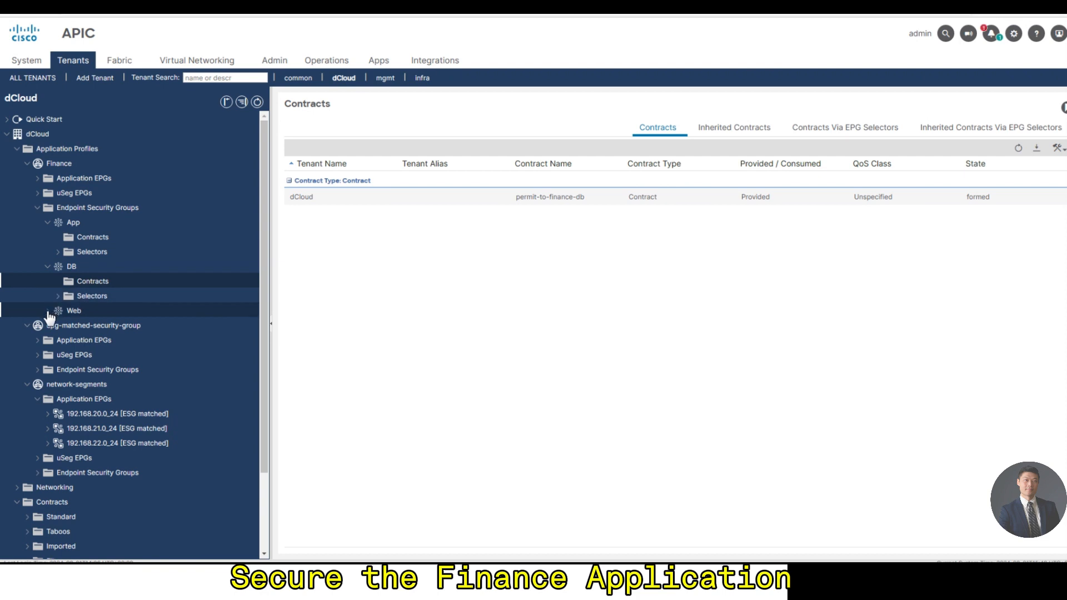
pyautogui.click(48, 311)
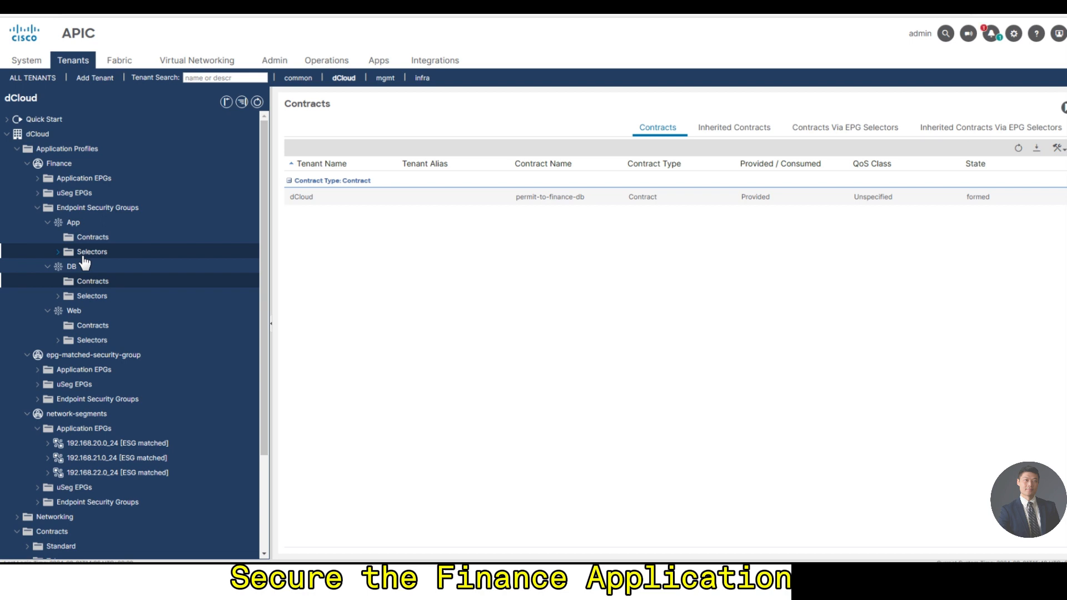
pyautogui.click(90, 238)
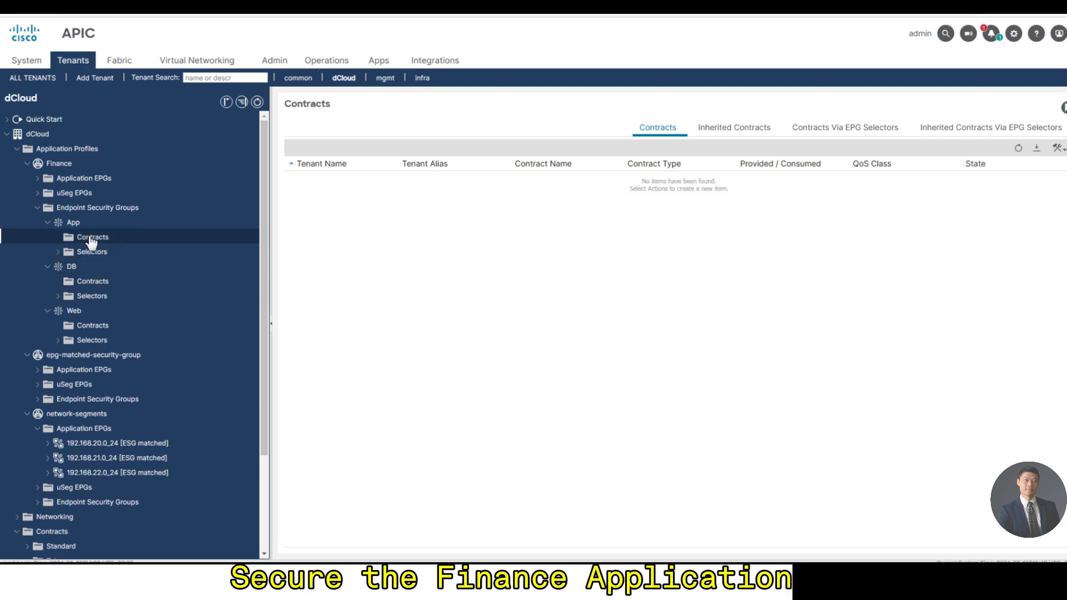
pyautogui.rightClick(90, 239)
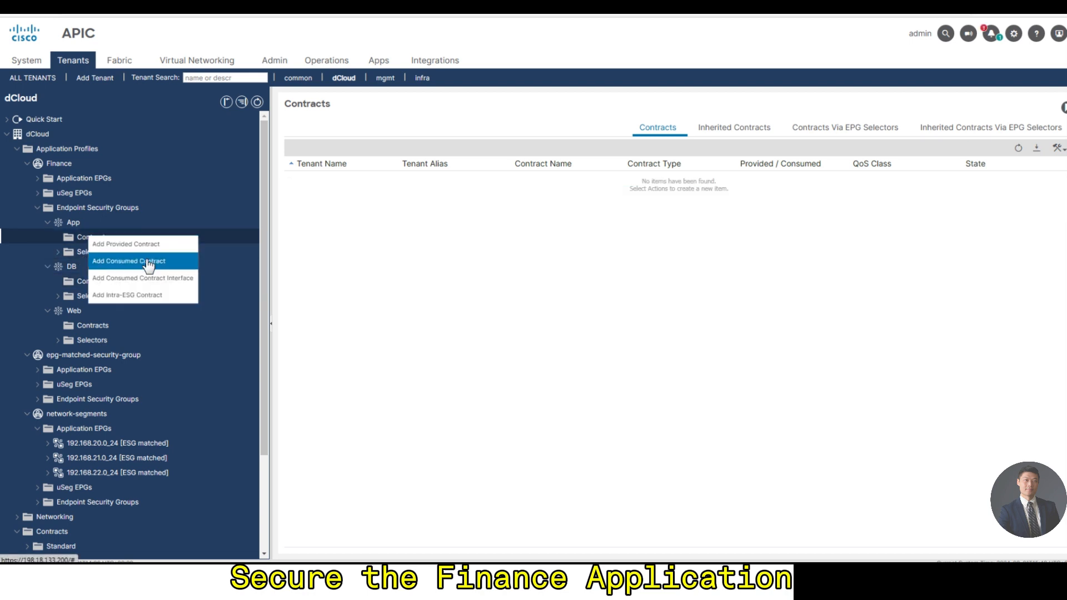
pyautogui.click(129, 261)
pyautogui.click(589, 255)
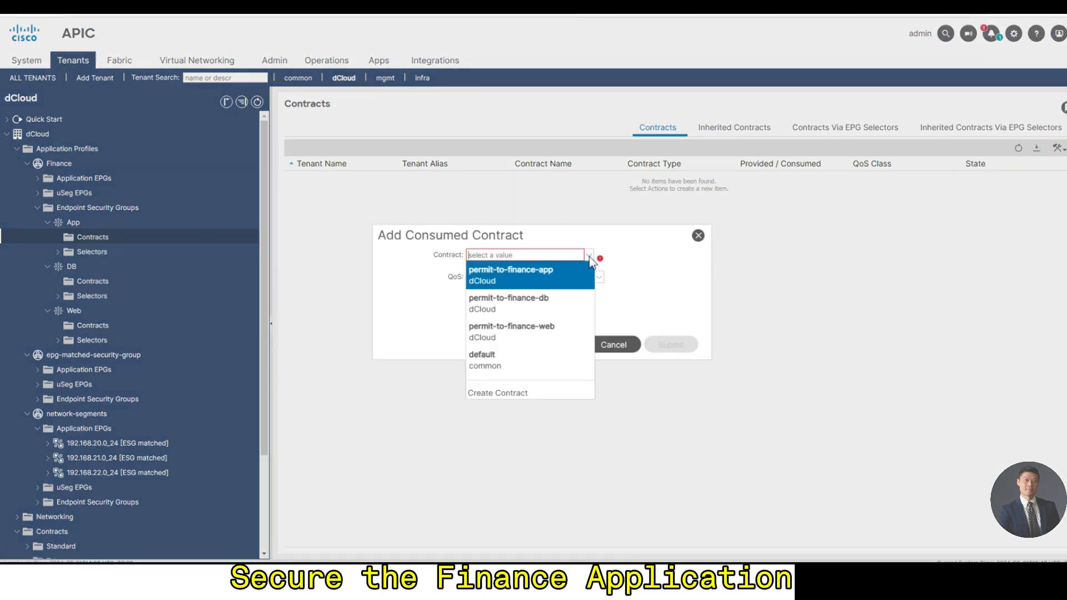
pyautogui.click(546, 299)
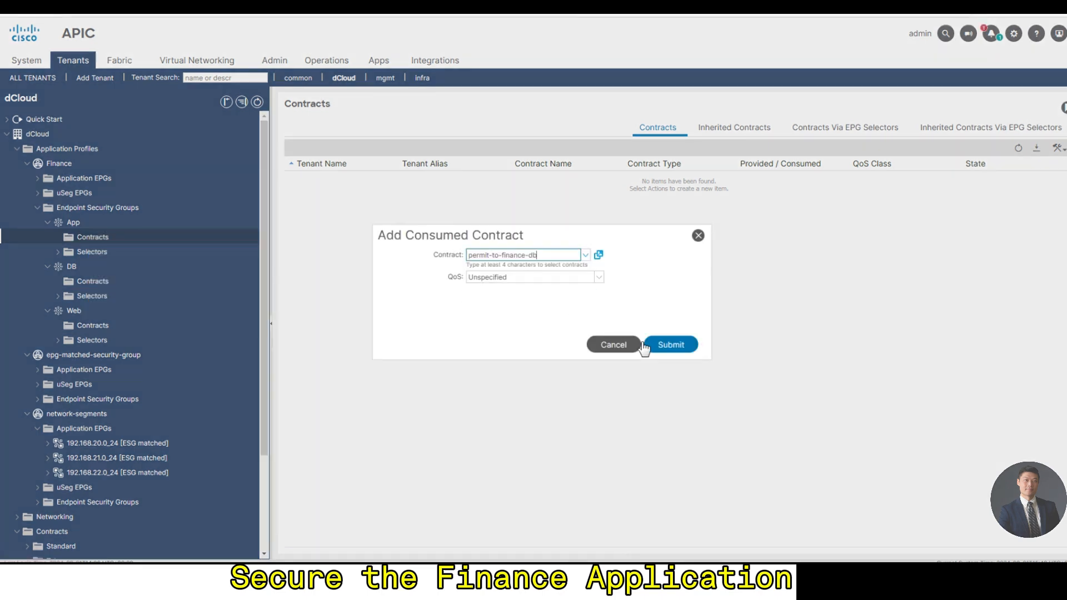
pyautogui.click(671, 345)
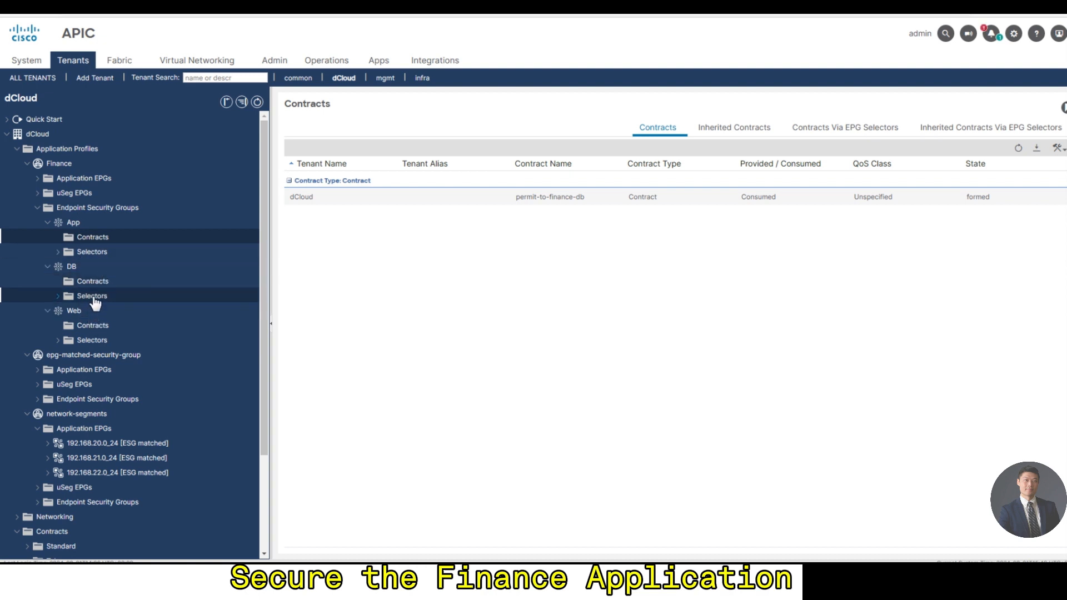
# - Add permit-to-finance-app as a provided contract on the App endpoint security group
pyautogui.rightClick(98, 238)
pyautogui.click(148, 249)
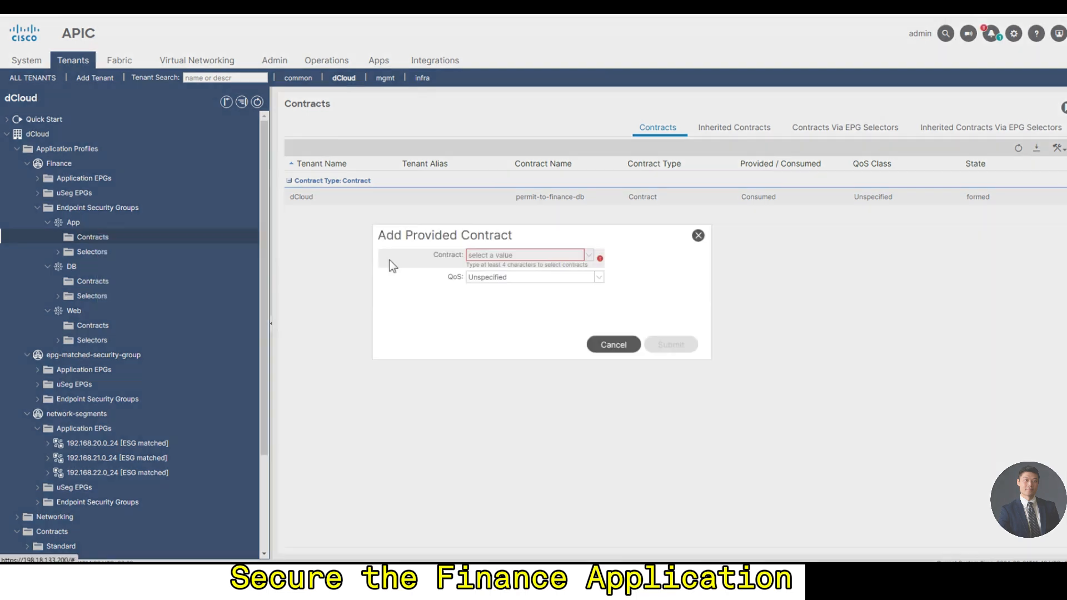
pyautogui.click(590, 258)
pyautogui.click(562, 286)
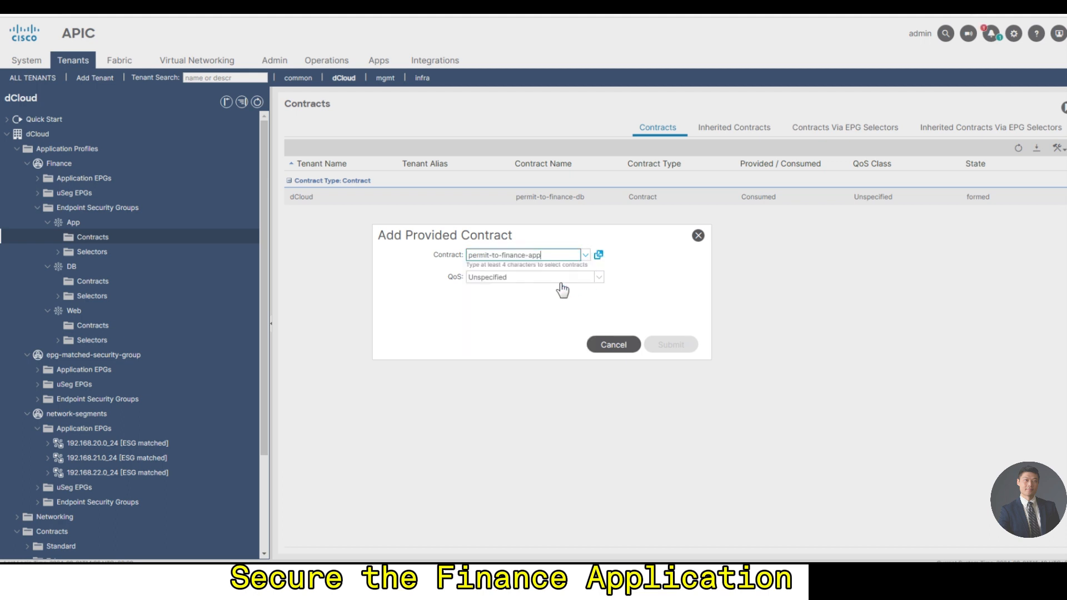
pyautogui.click(658, 343)
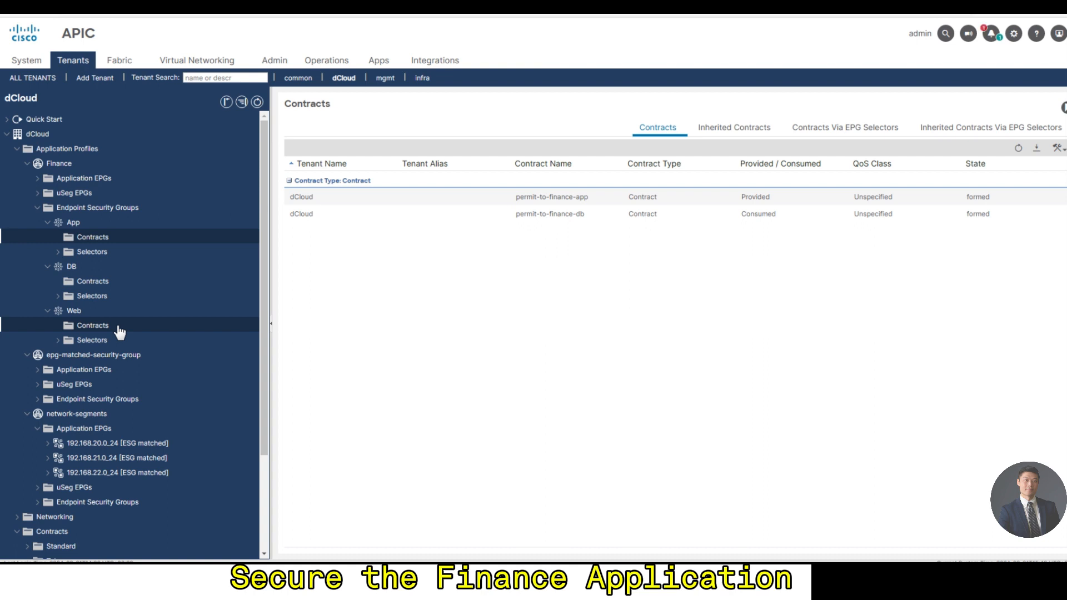
# - Add permit-to-finance-app as a consumed contract on the Web endpoint security group
pyautogui.click(120, 328)
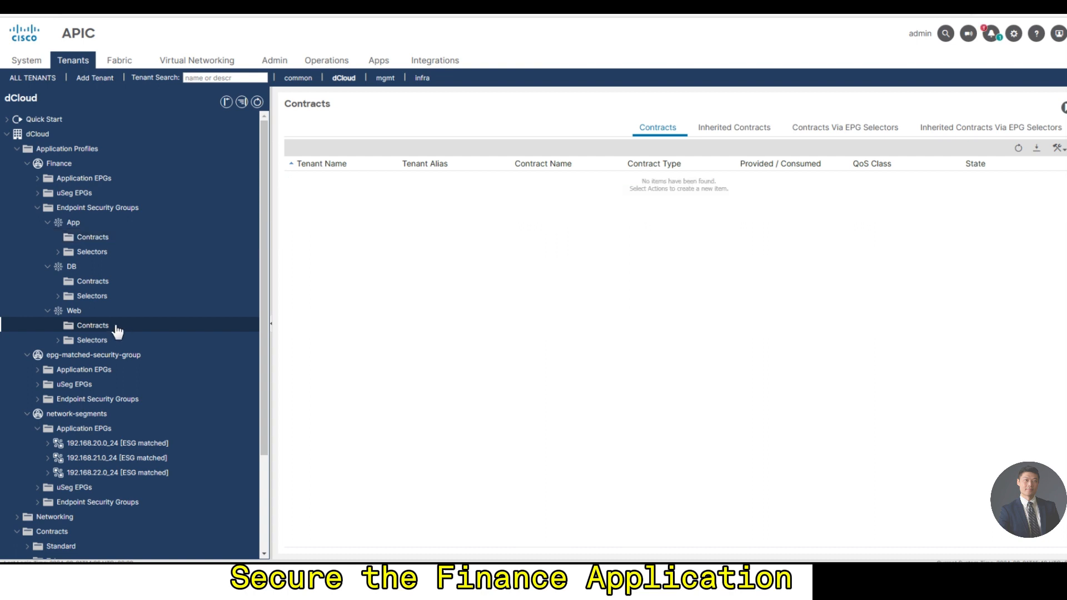
pyautogui.rightClick(115, 327)
pyautogui.click(175, 351)
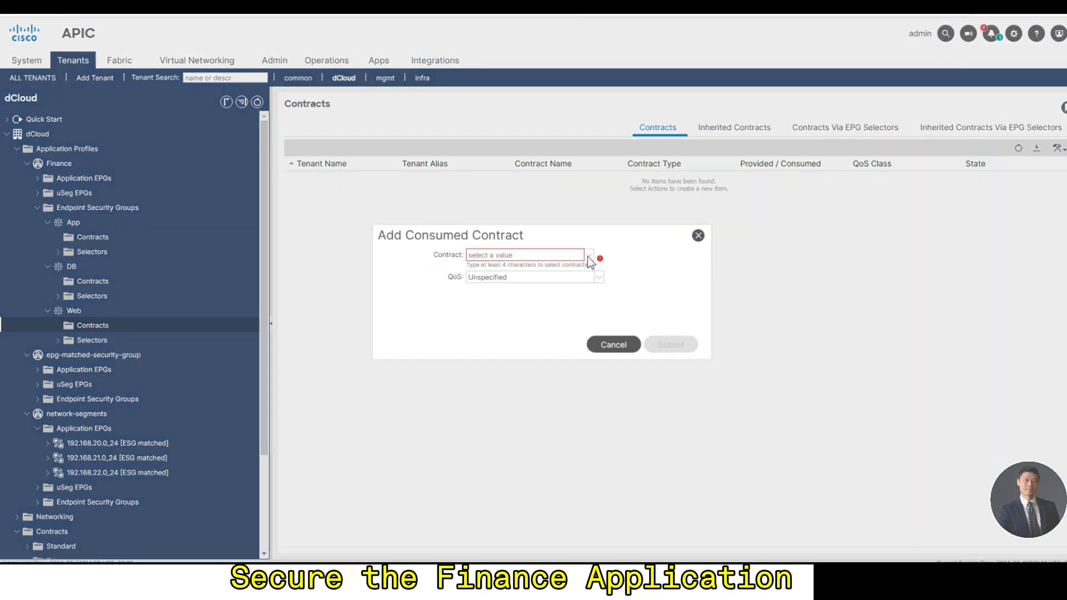
pyautogui.click(586, 255)
pyautogui.click(553, 278)
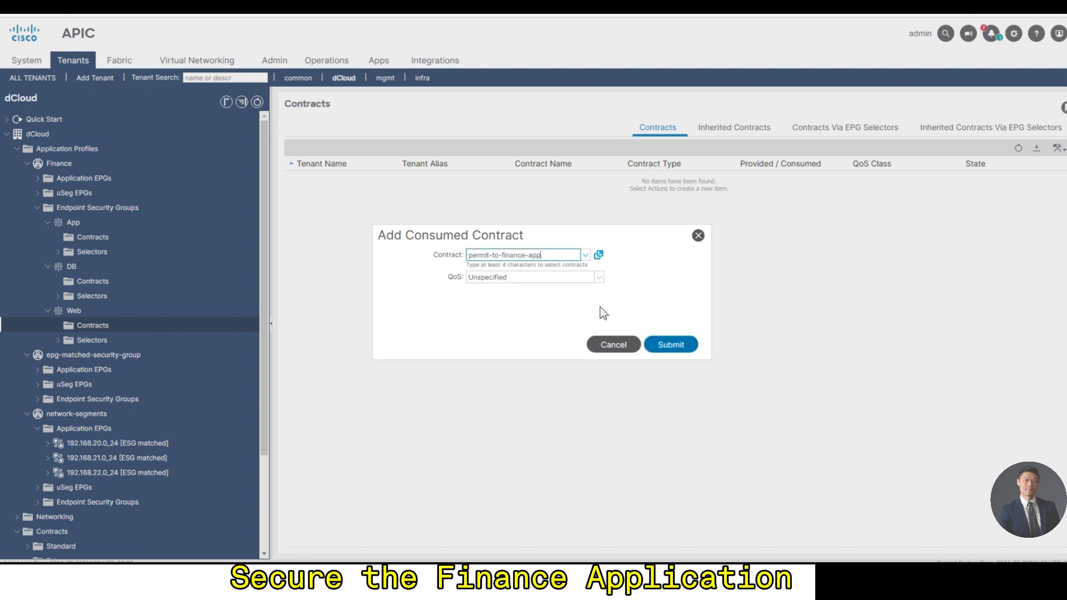
pyautogui.click(680, 346)
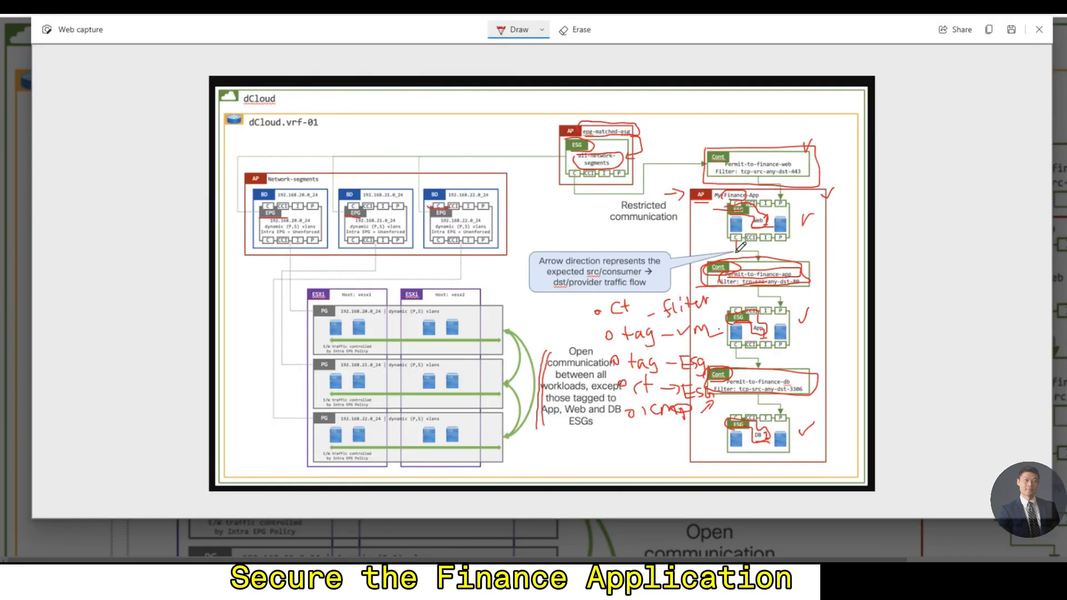
# - Switch to the web capture diagram and trace the Web-to-App and App-to-DB contract paths in red and the epg-matched-esg-to-Web path in blue pen
pyautogui.moveTo(741, 247)
pyautogui.mouseDown()
pyautogui.moveTo(763, 254)
pyautogui.moveTo(784, 305)
pyautogui.mouseUp()
pyautogui.moveTo(737, 346)
pyautogui.mouseDown()
pyautogui.moveTo(765, 370)
pyautogui.moveTo(755, 406)
pyautogui.moveTo(776, 401)
pyautogui.moveTo(783, 418)
pyautogui.mouseUp()
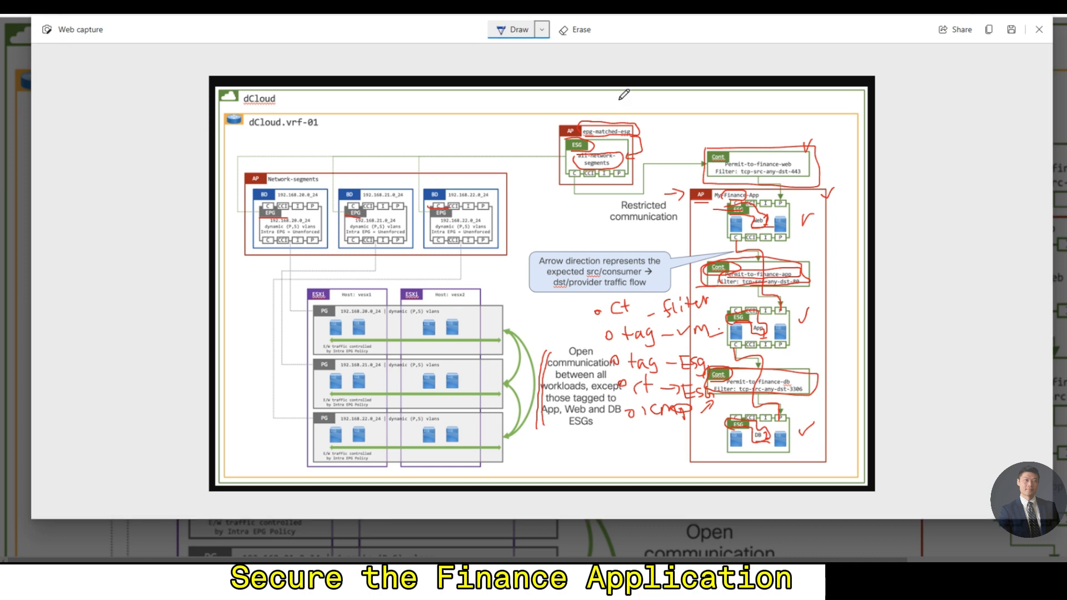
pyautogui.moveTo(595, 104); pyautogui.dragTo(630, 100)
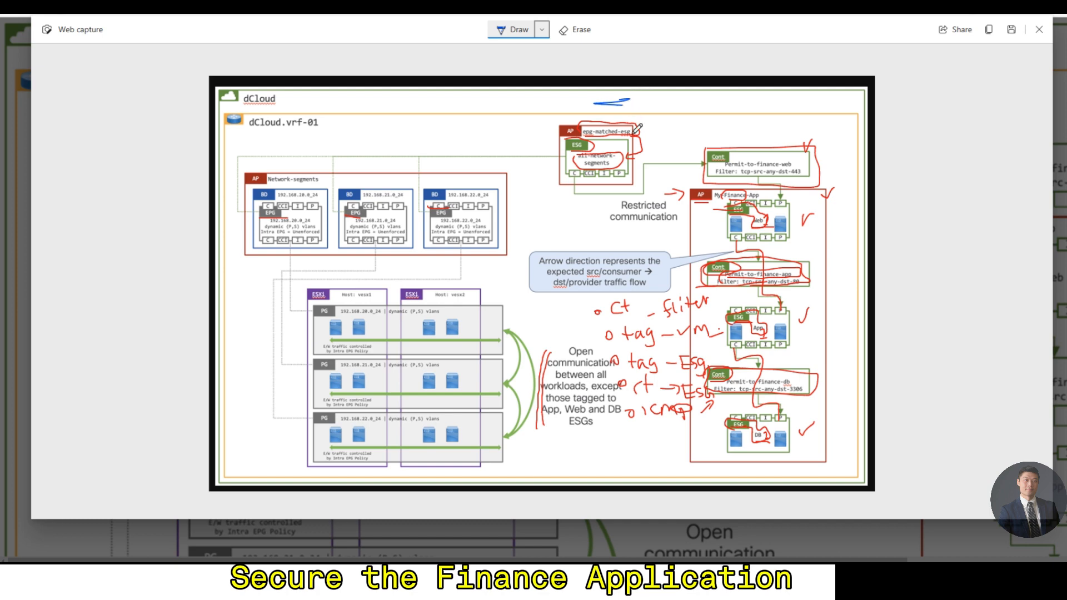
pyautogui.moveTo(639, 125); pyautogui.dragTo(644, 127)
pyautogui.moveTo(646, 125)
pyautogui.mouseDown()
pyautogui.moveTo(741, 136)
pyautogui.moveTo(783, 200)
pyautogui.mouseUp()
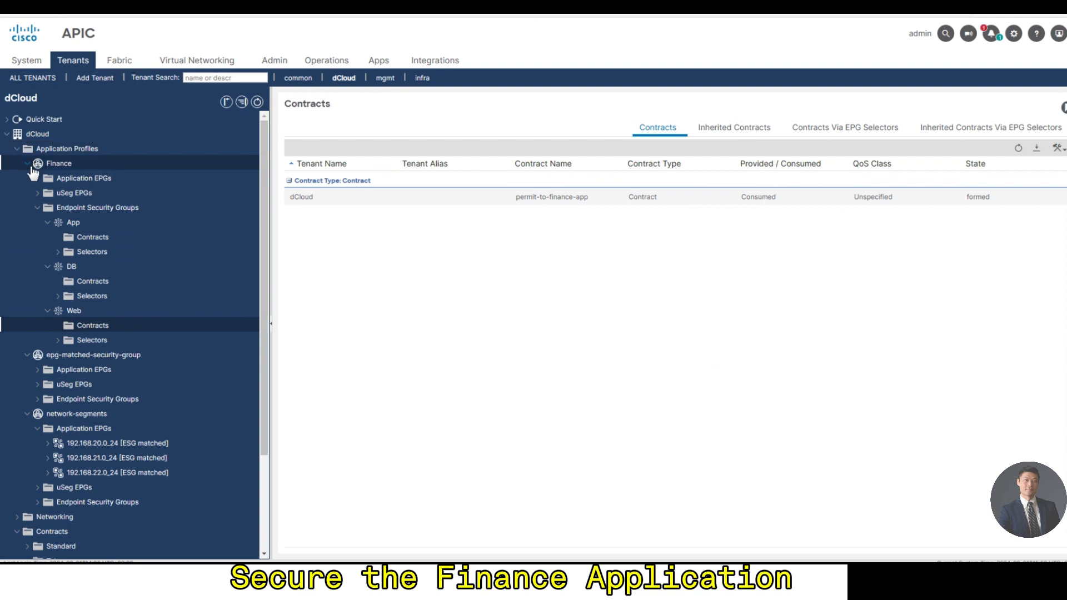
# - Switch back to APIC and add permit-to-finance-web as a consumed contract on the network-segments endpoint security group under epg-matched-security-group
pyautogui.scroll(-2, 119, 392)
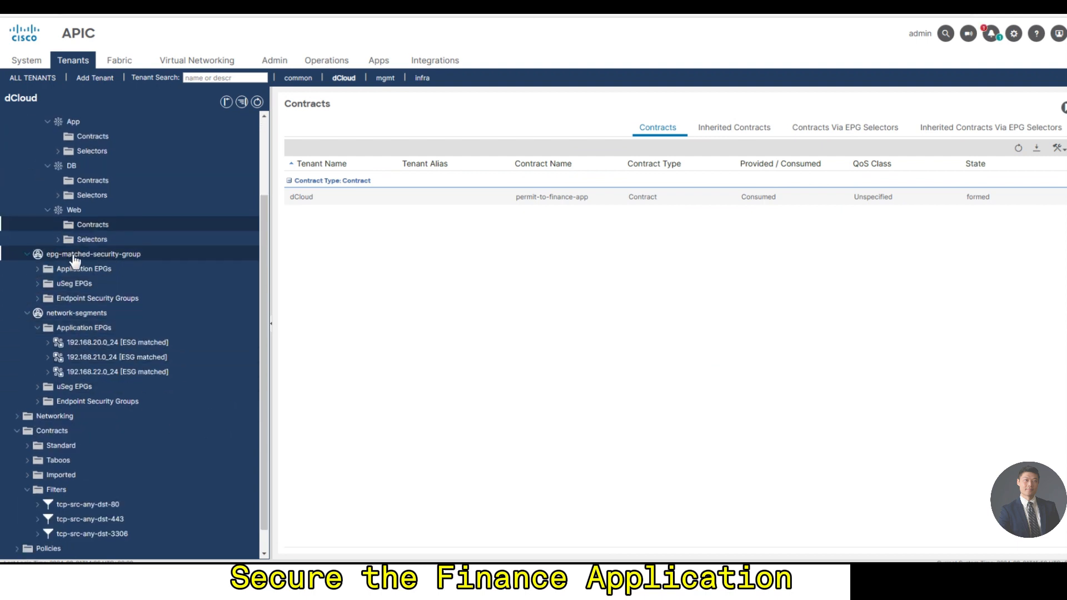
pyautogui.click(125, 258)
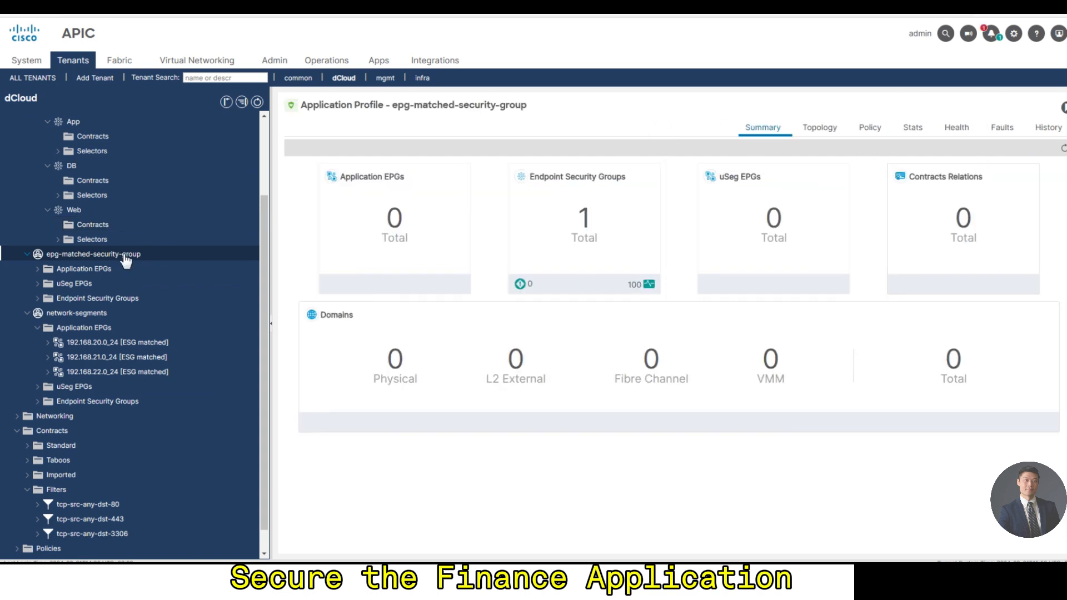
pyautogui.click(39, 300)
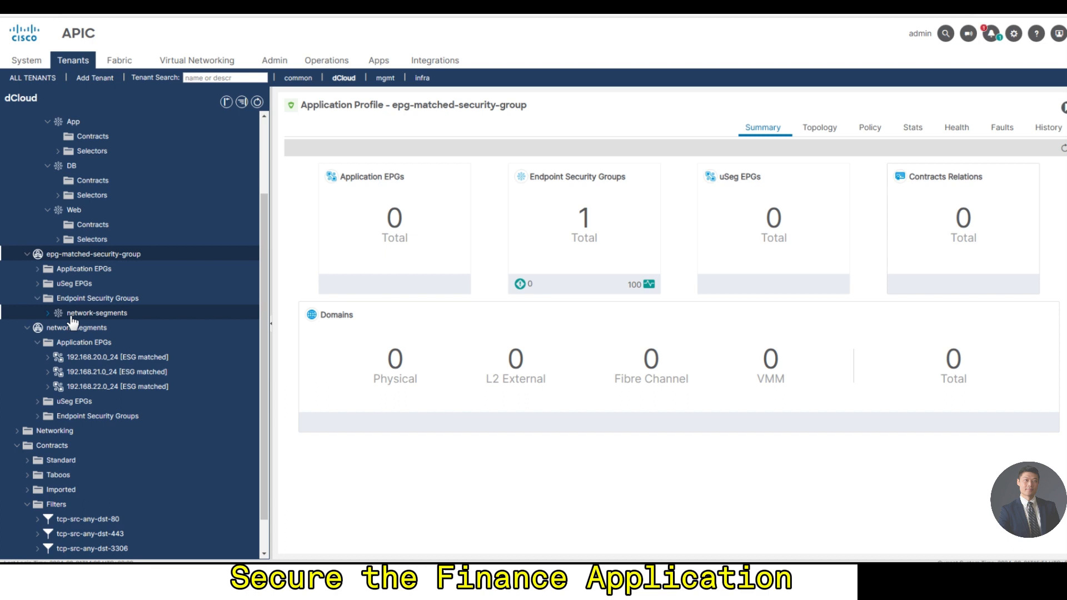
pyautogui.click(53, 314)
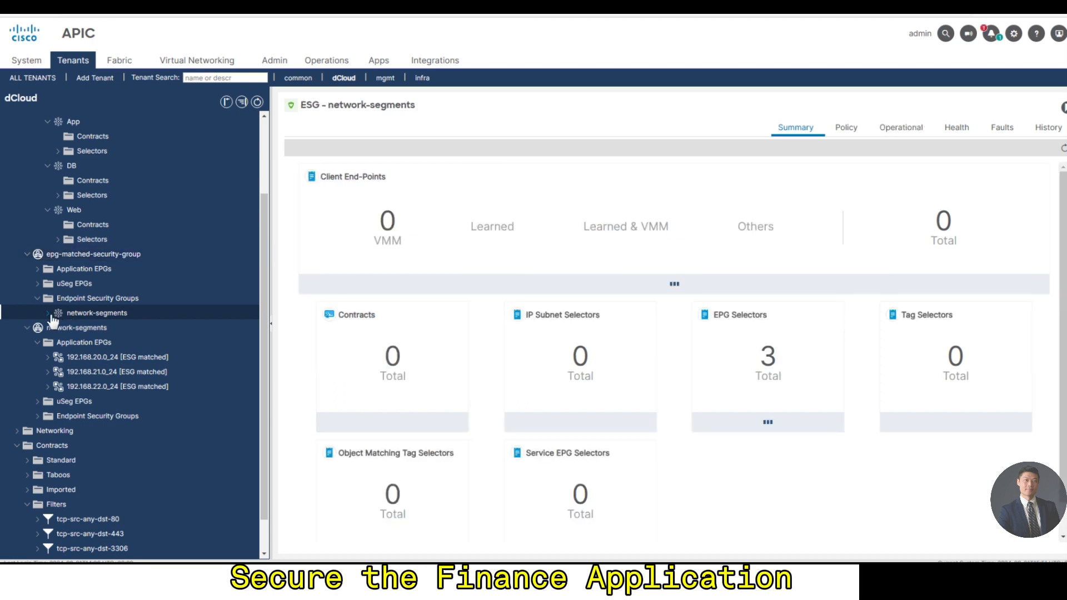
pyautogui.click(84, 330)
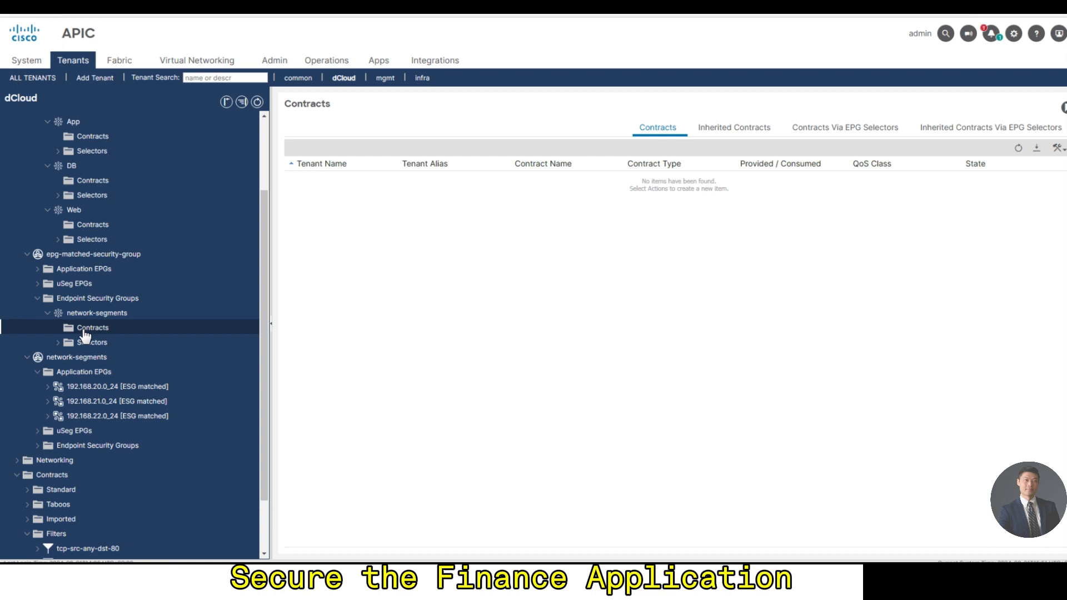
pyautogui.rightClick(84, 332)
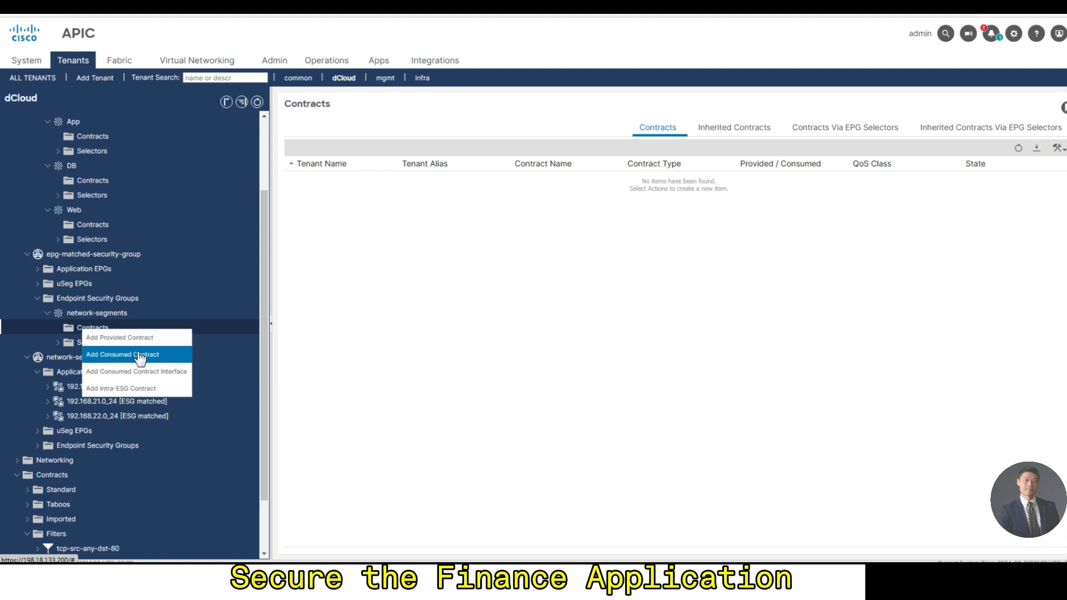
pyautogui.click(138, 354)
pyautogui.click(587, 255)
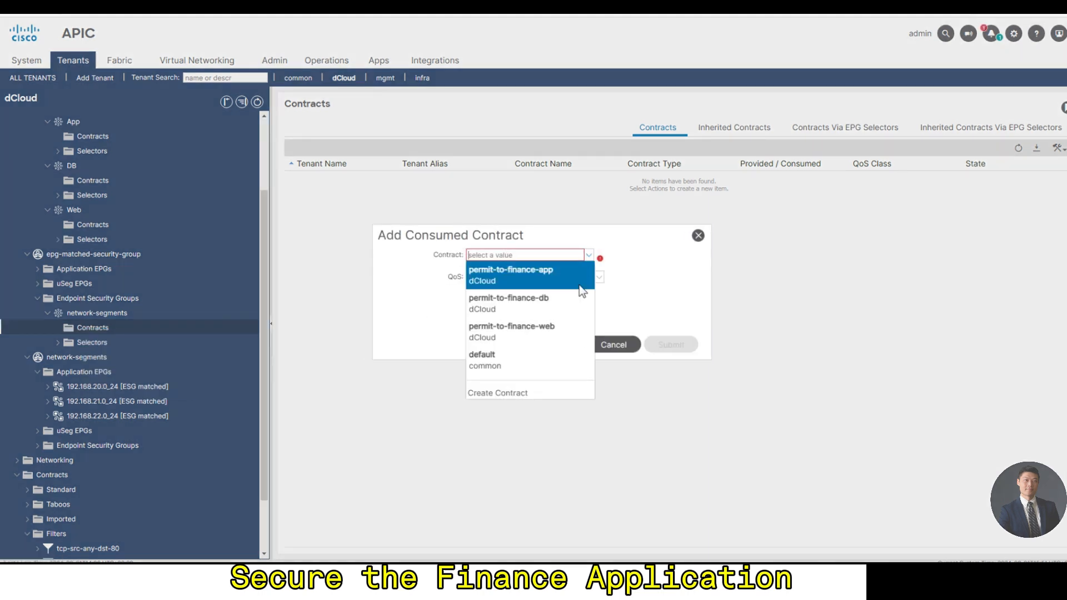
pyautogui.click(563, 334)
pyautogui.click(679, 354)
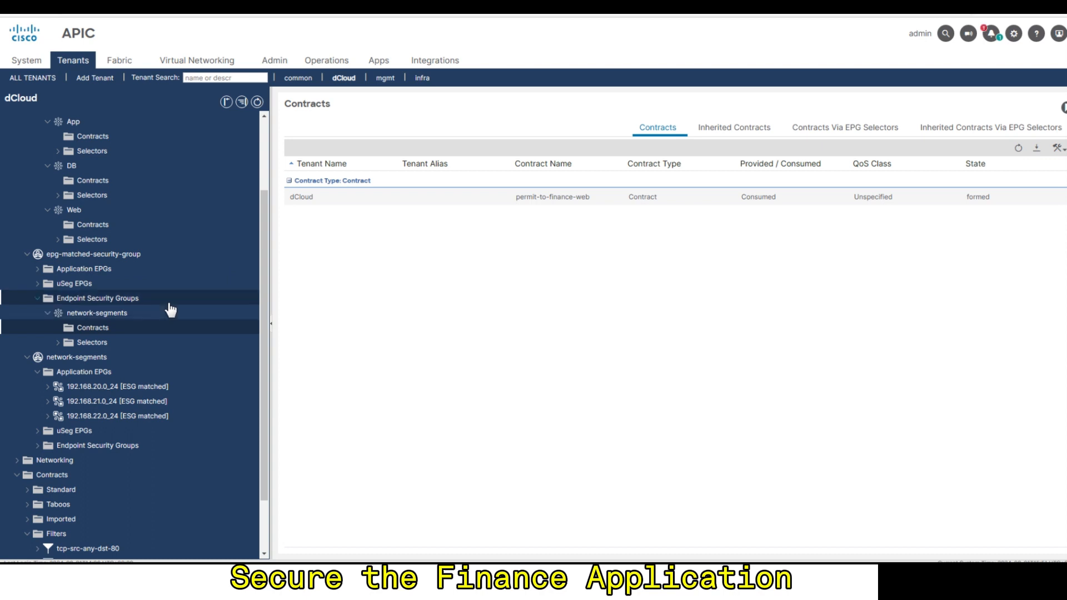
# - Add permit-to-finance-web as a consumed contract on the Web endpoint security group under the Finance application profile
pyautogui.scroll(2, 164, 303)
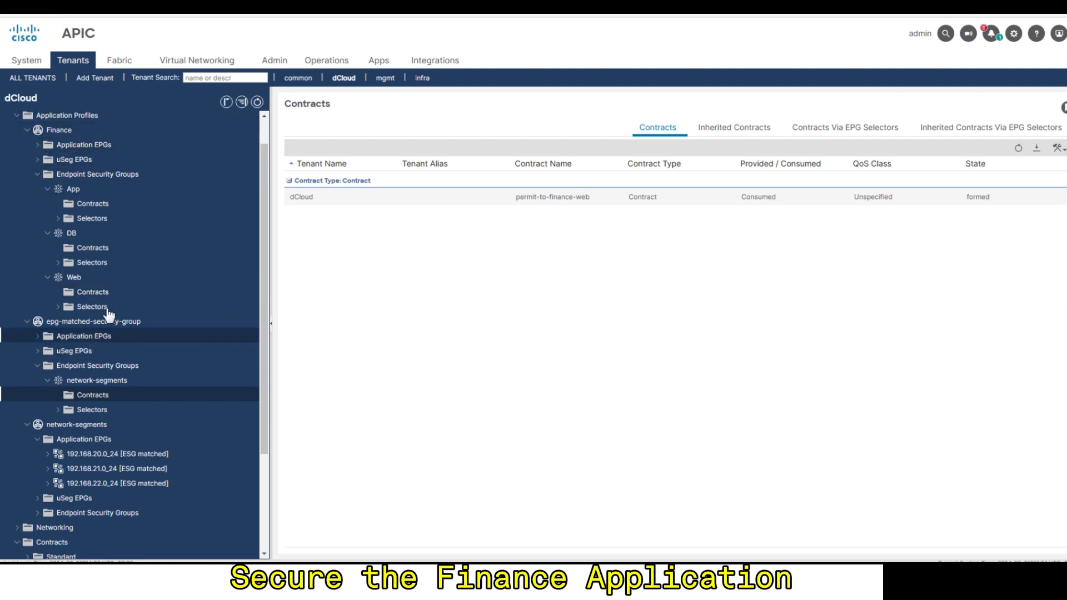
pyautogui.click(99, 296)
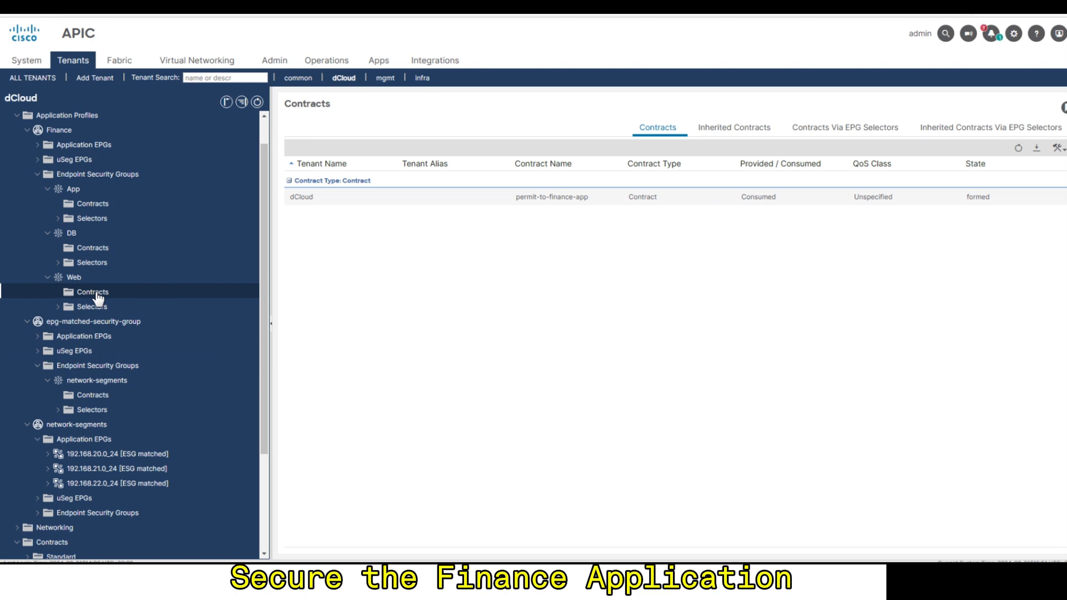
pyautogui.rightClick(107, 299)
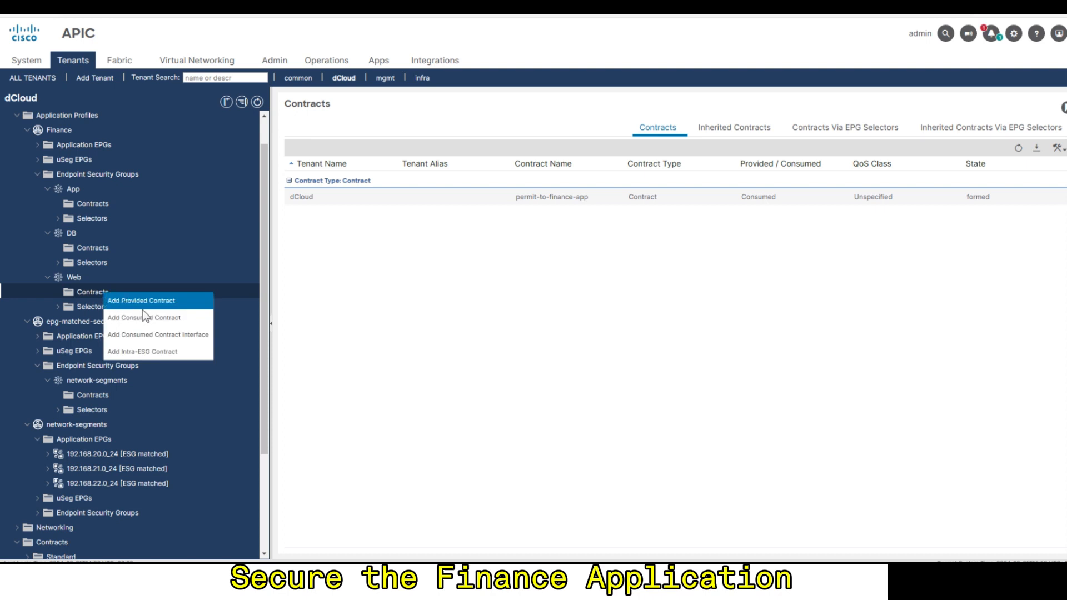
pyautogui.click(165, 316)
pyautogui.click(525, 255)
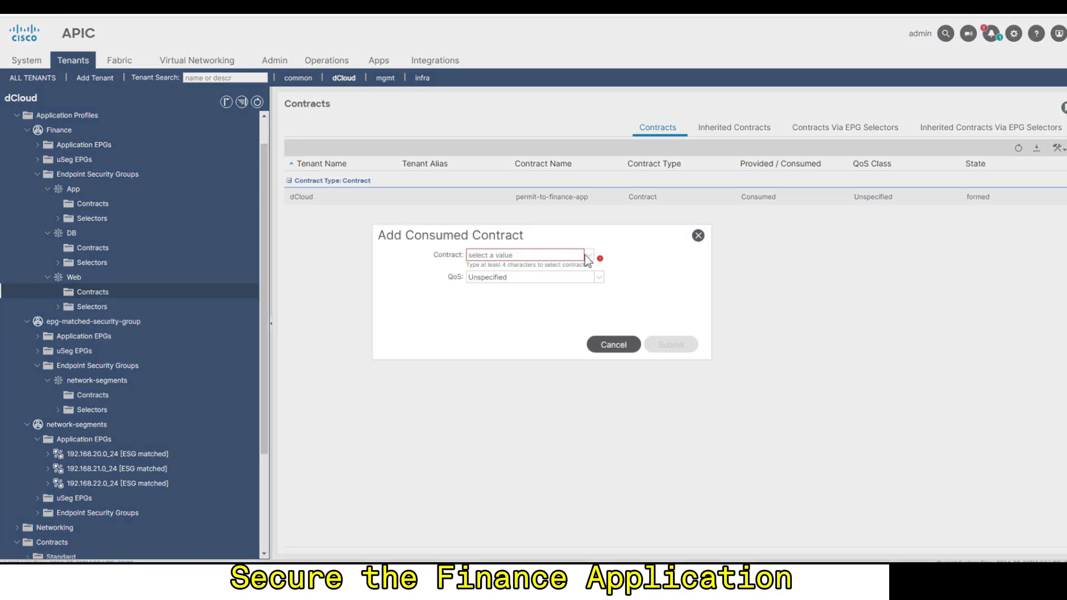
pyautogui.click(557, 336)
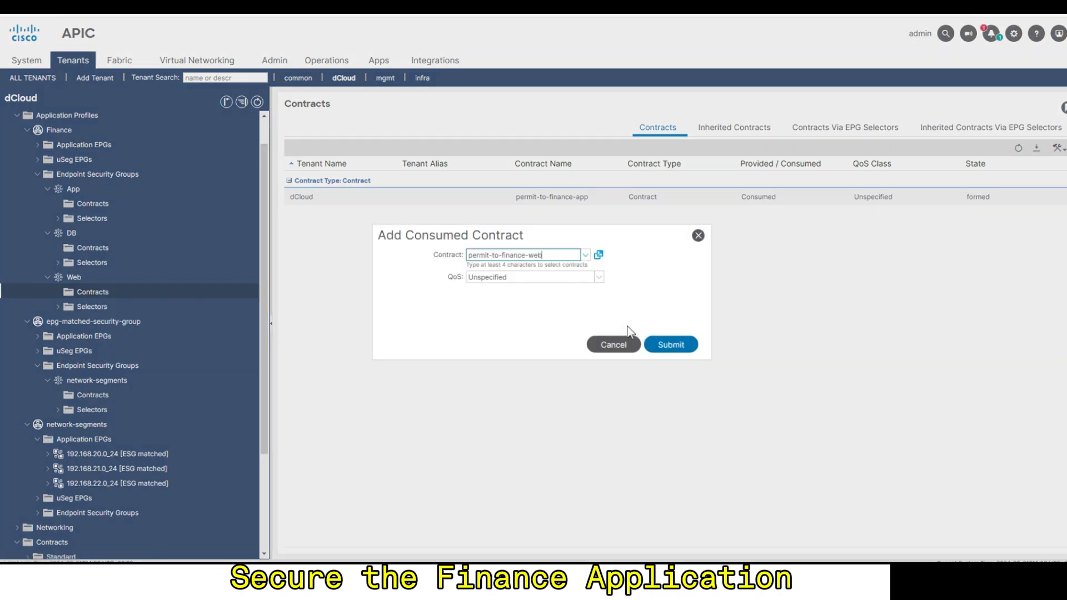
pyautogui.click(671, 345)
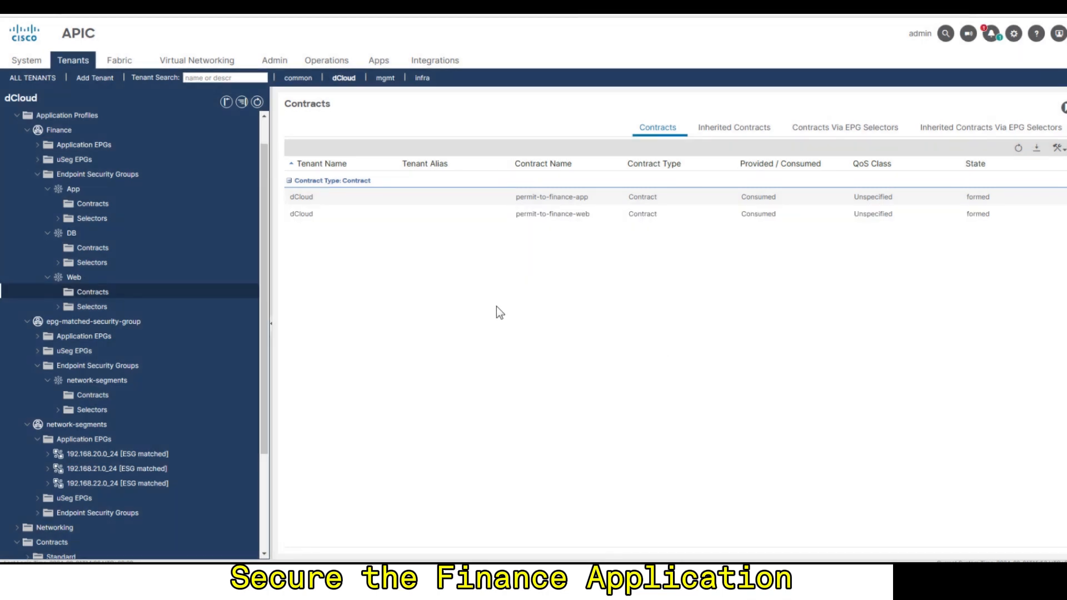
# - Delete the consumed permit-to-finance-web contract from the Web endpoint security group and confirm the deletion
pyautogui.rightClick(478, 219)
pyautogui.click(507, 226)
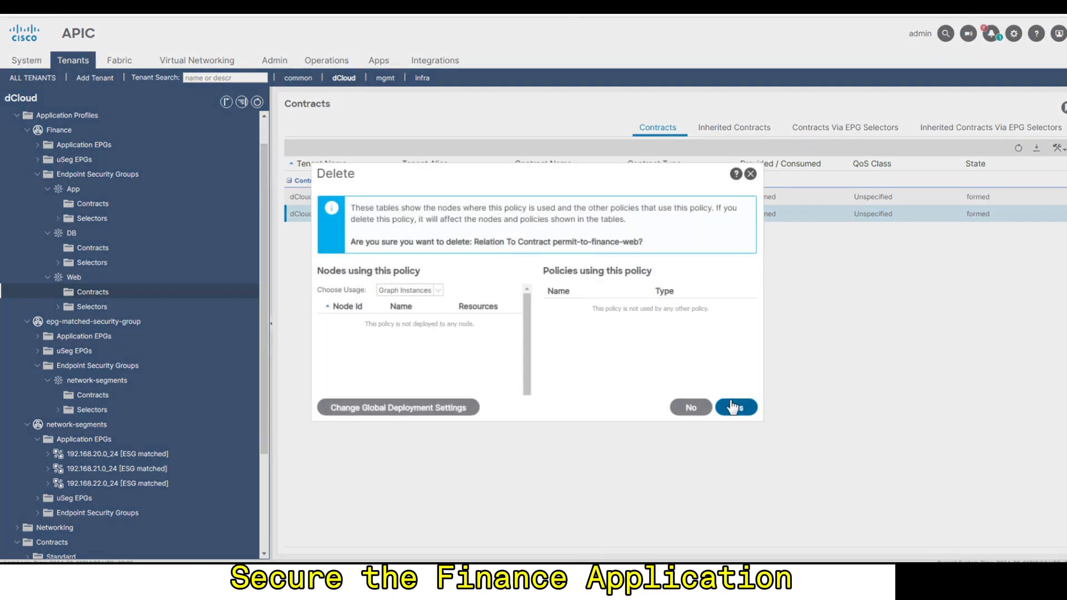
pyautogui.click(736, 409)
# - Add permit-to-finance-web as a provided contract on the Web endpoint security group
pyautogui.rightClick(113, 293)
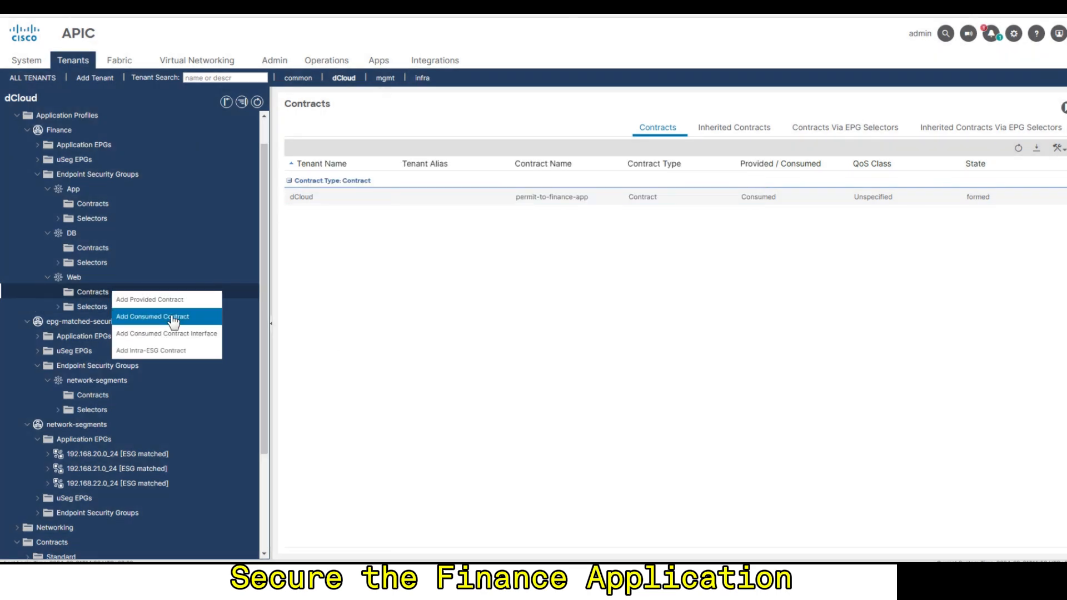
pyautogui.click(166, 301)
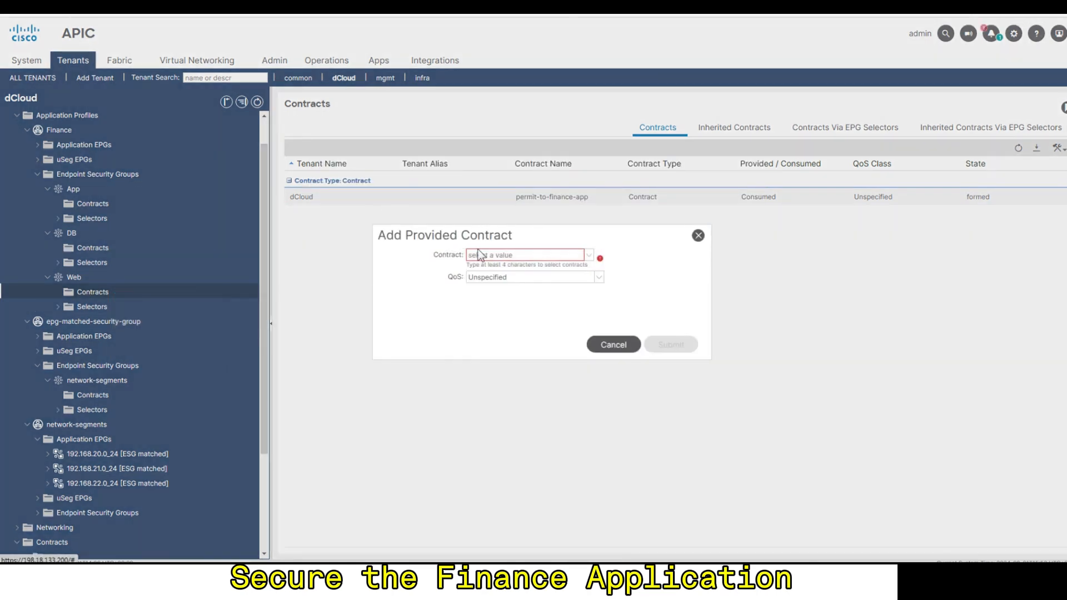
pyautogui.click(590, 252)
pyautogui.click(543, 331)
pyautogui.click(662, 346)
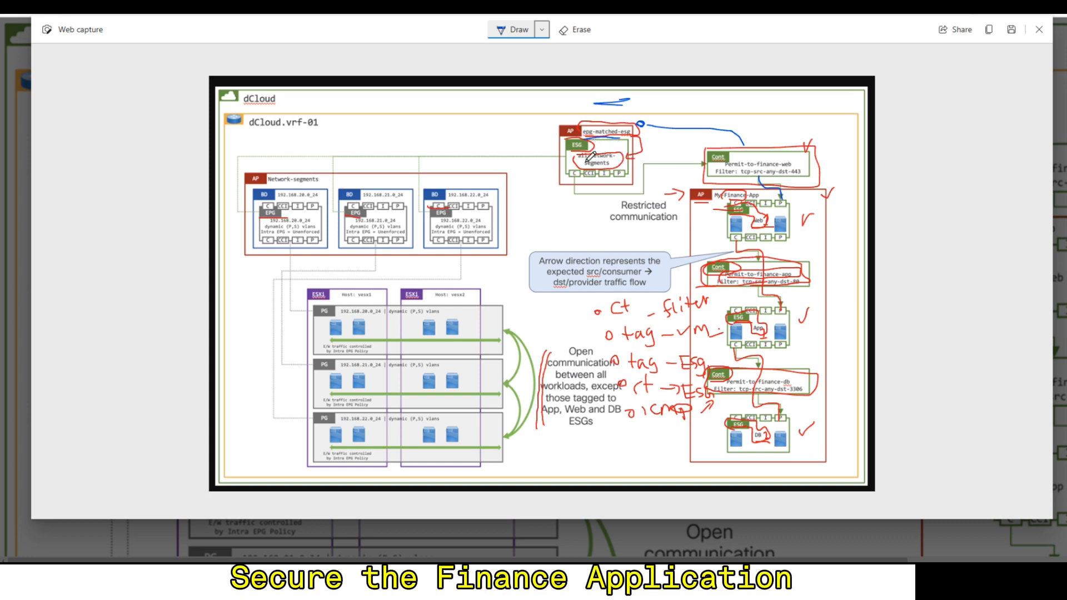
# - Mark the network-segments block on the diagram, switch back to APIC and examine the contract relations in the Finance application profile's topology
pyautogui.moveTo(574, 162); pyautogui.dragTo(576, 165)
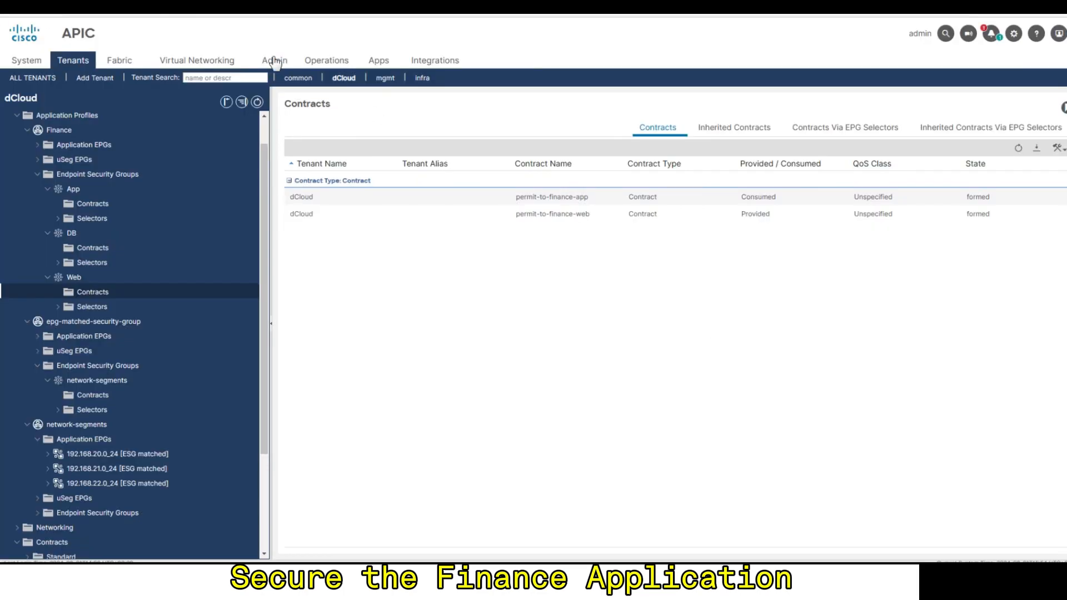
pyautogui.click(105, 135)
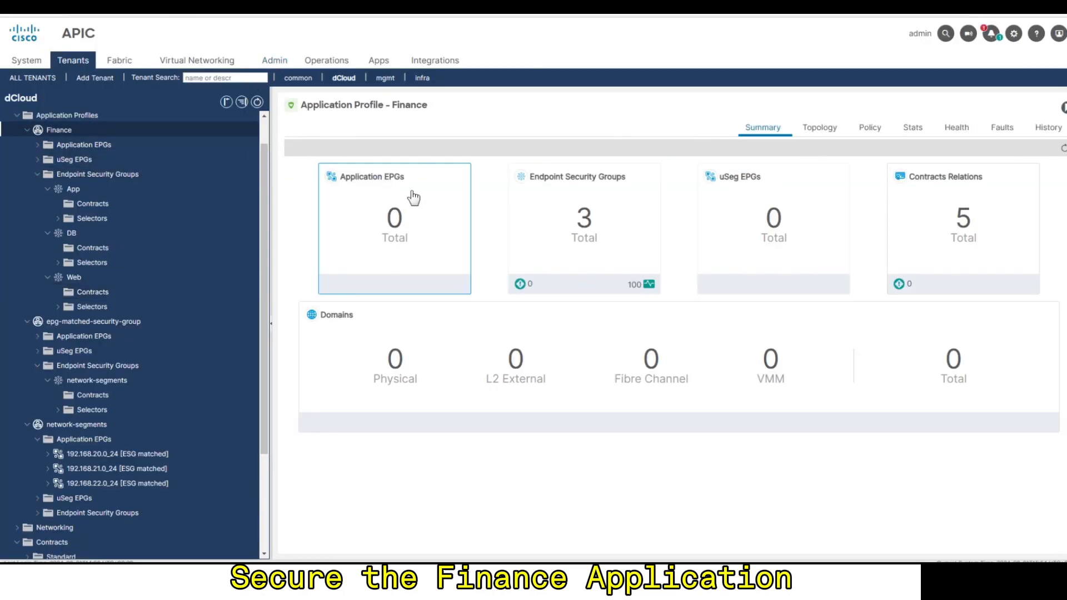
pyautogui.click(820, 129)
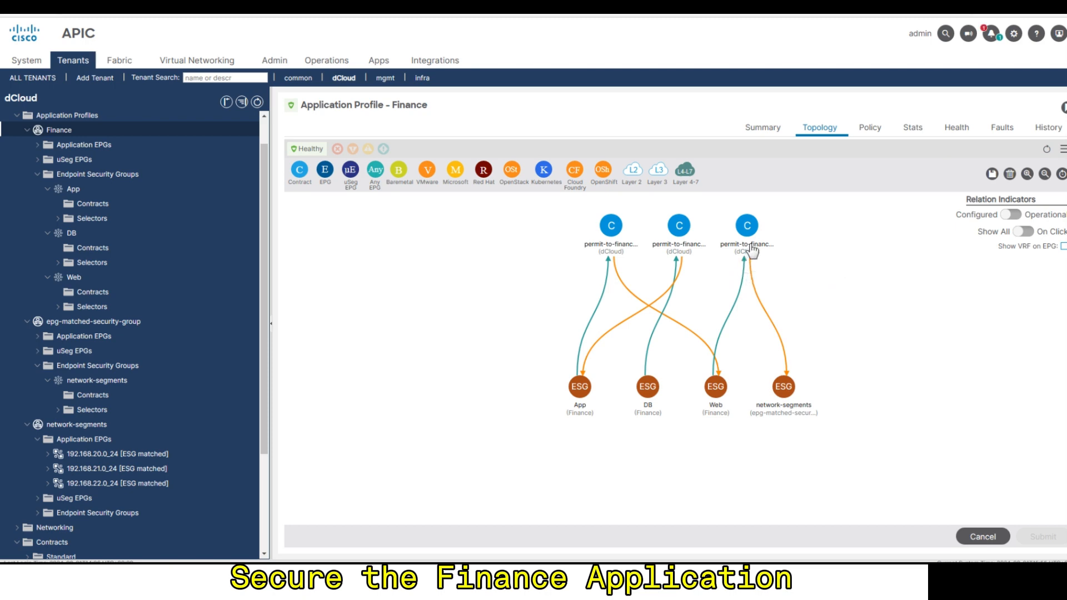
pyautogui.moveTo(753, 249)
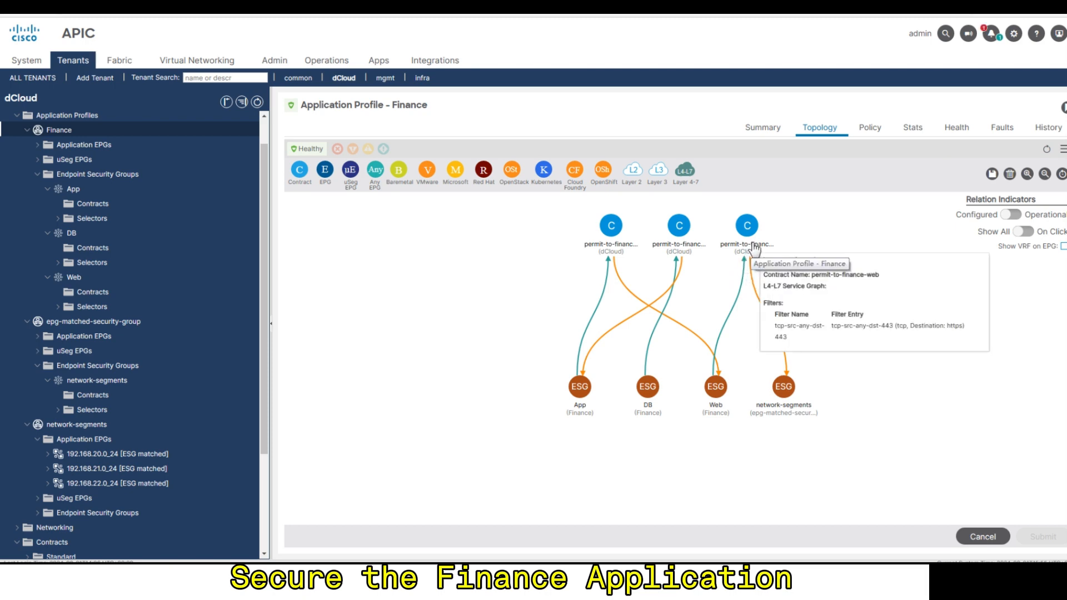
pyautogui.moveTo(785, 399)
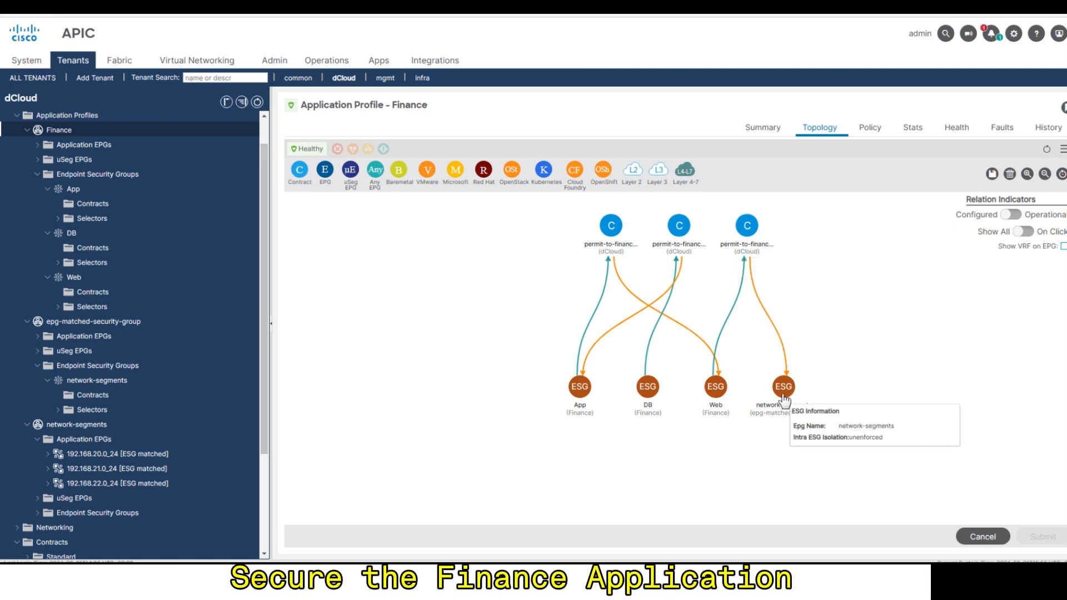
pyautogui.moveTo(784, 398); pyautogui.dragTo(812, 400)
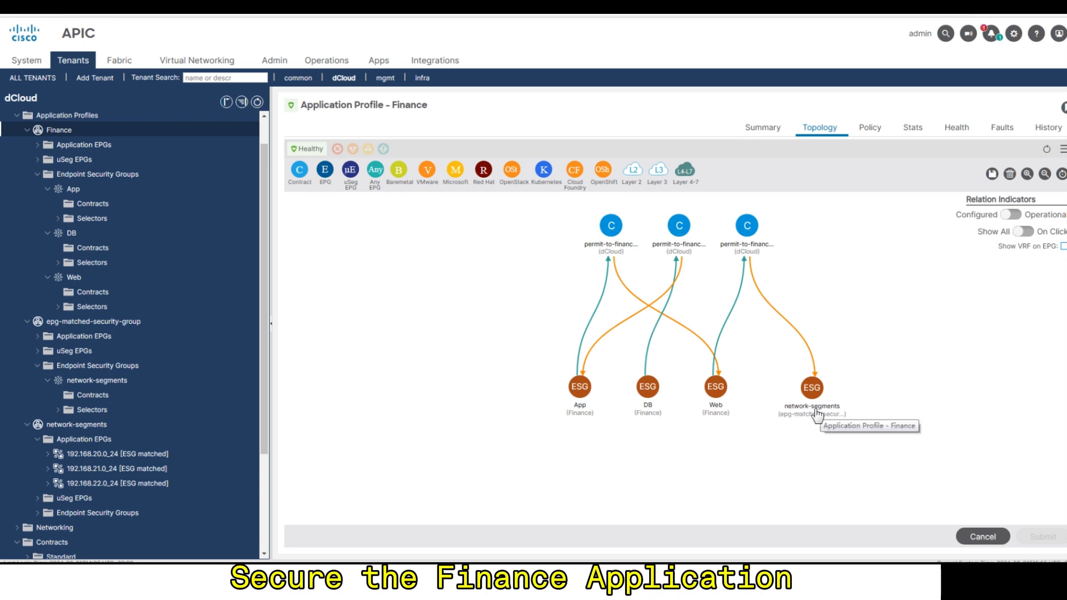
pyautogui.moveTo(717, 400)
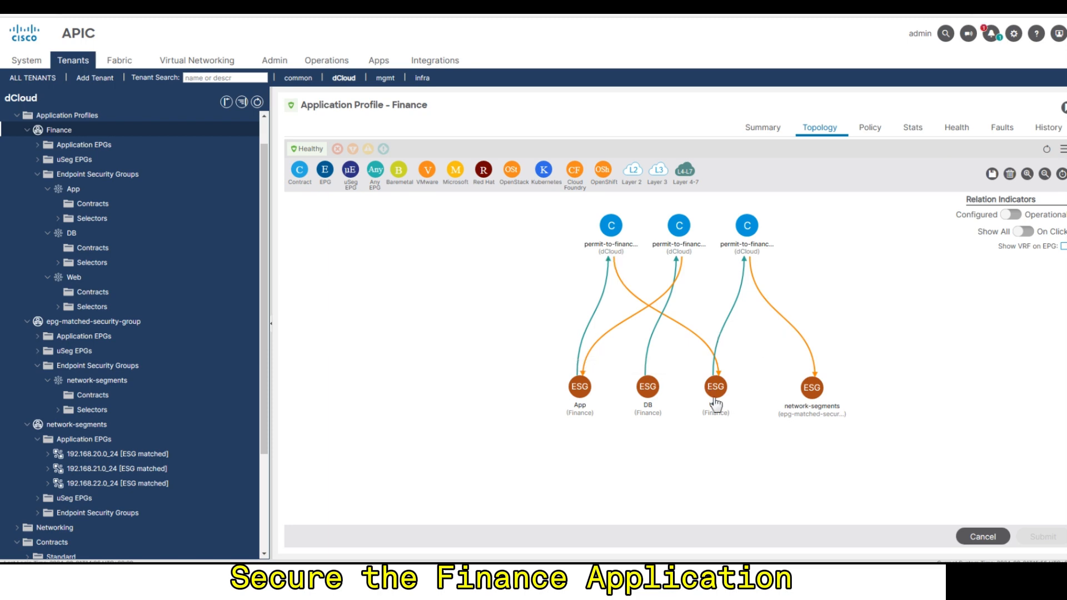
pyautogui.moveTo(590, 405)
# - Examine the topology of the epg-matched-security-group application profile, moving the Web node aside, and mark the diagram beside the Web tier
pyautogui.click(115, 327)
pyautogui.click(822, 136)
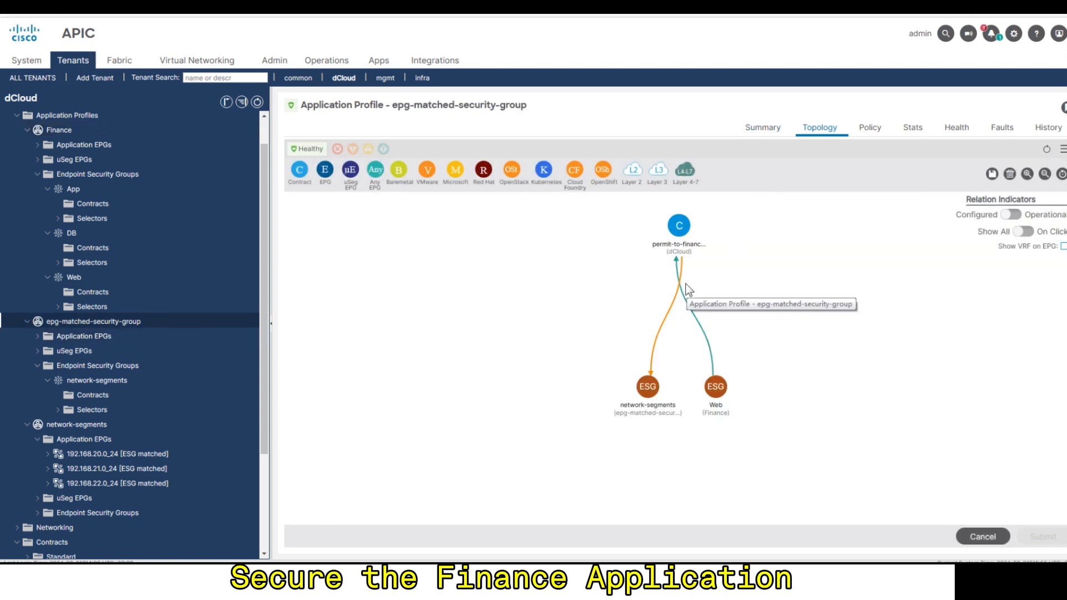
pyautogui.click(105, 337)
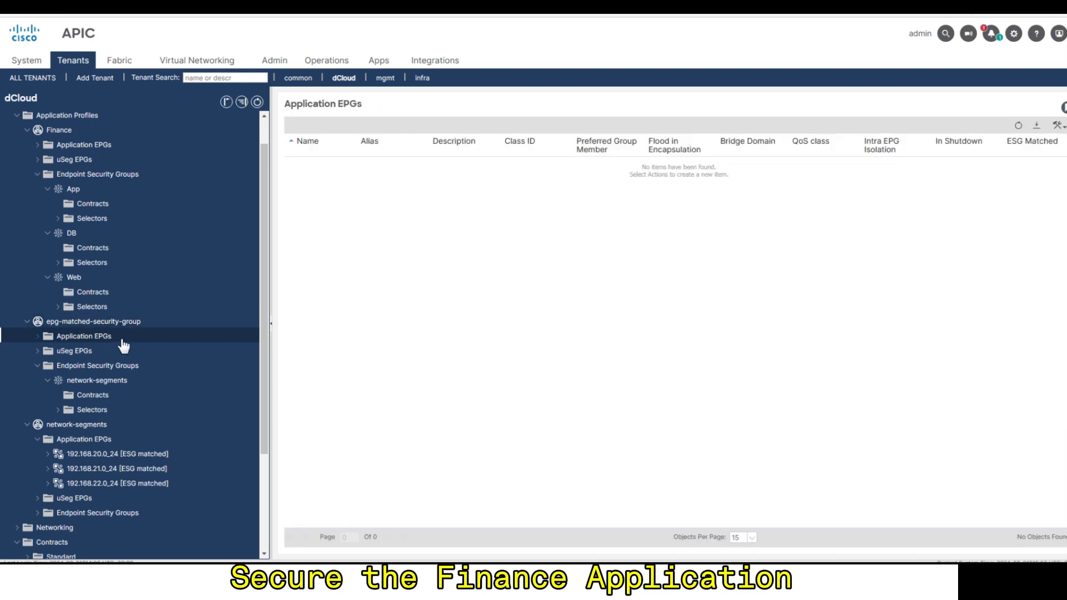
pyautogui.click(116, 324)
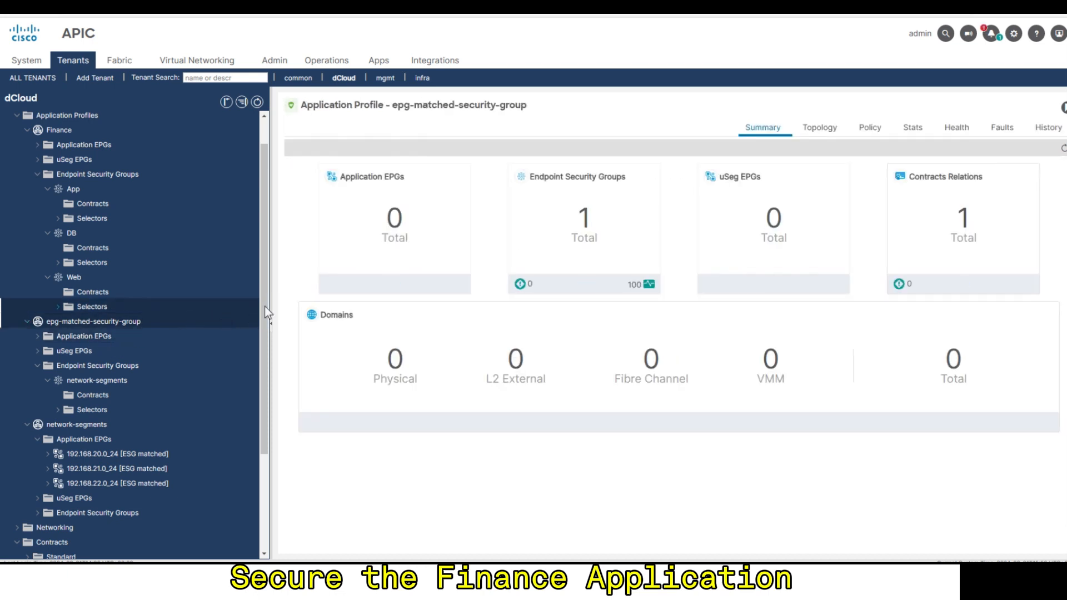
pyautogui.click(817, 129)
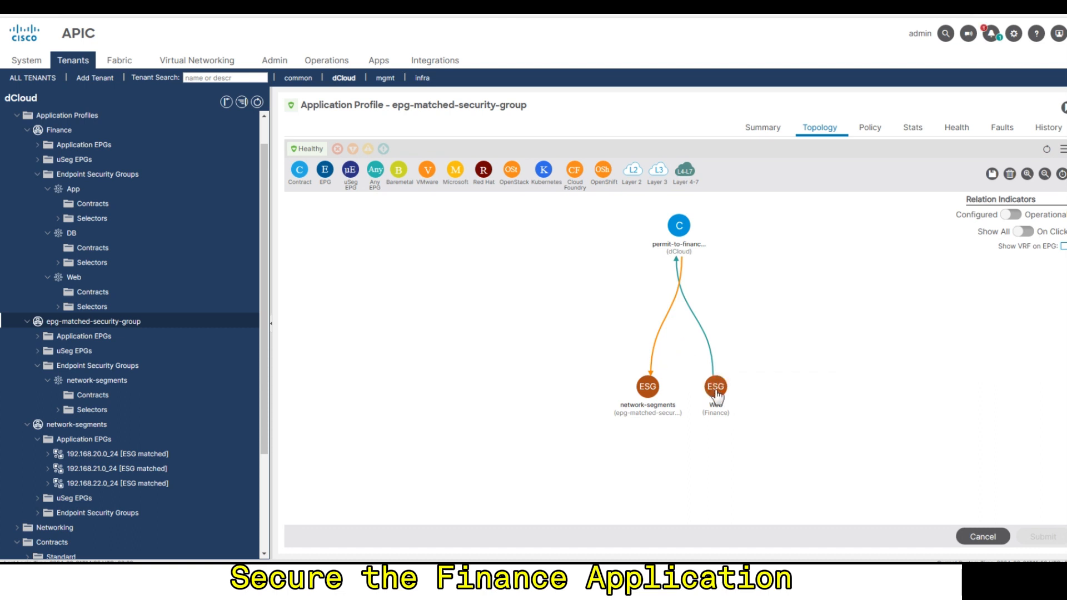
pyautogui.moveTo(716, 394); pyautogui.dragTo(781, 299)
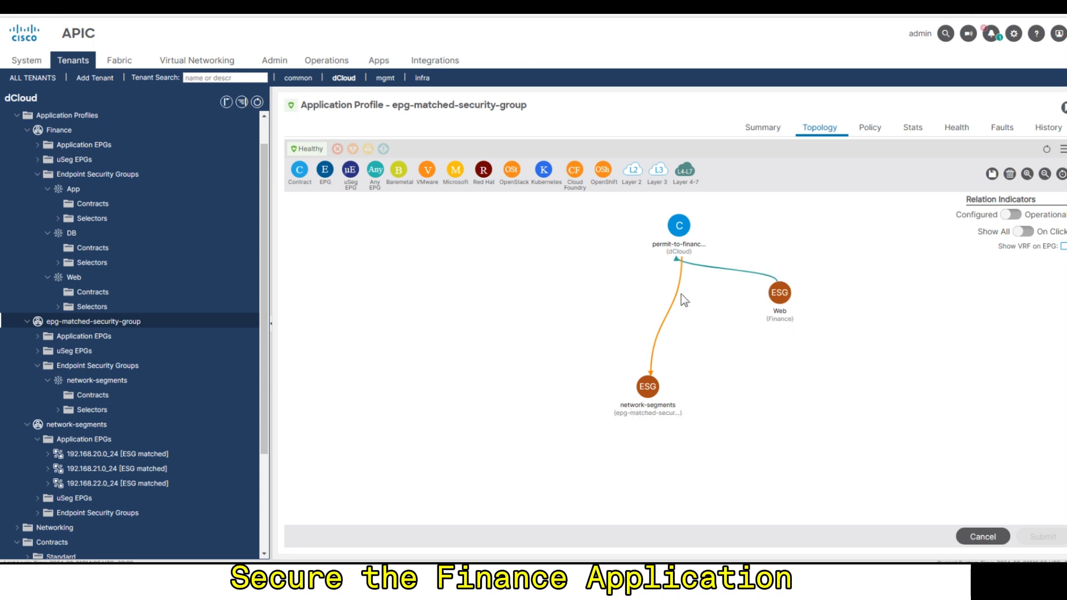
pyautogui.moveTo(678, 231)
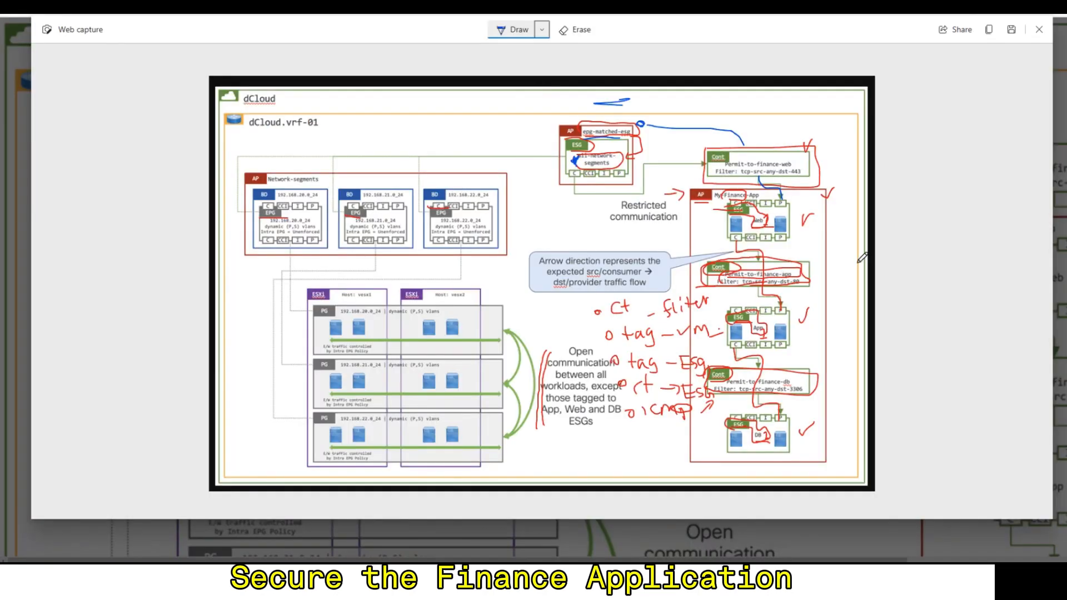
pyautogui.moveTo(817, 243)
pyautogui.mouseDown()
pyautogui.moveTo(833, 248)
pyautogui.moveTo(859, 231)
pyautogui.moveTo(859, 252)
pyautogui.moveTo(861, 240)
pyautogui.mouseUp()
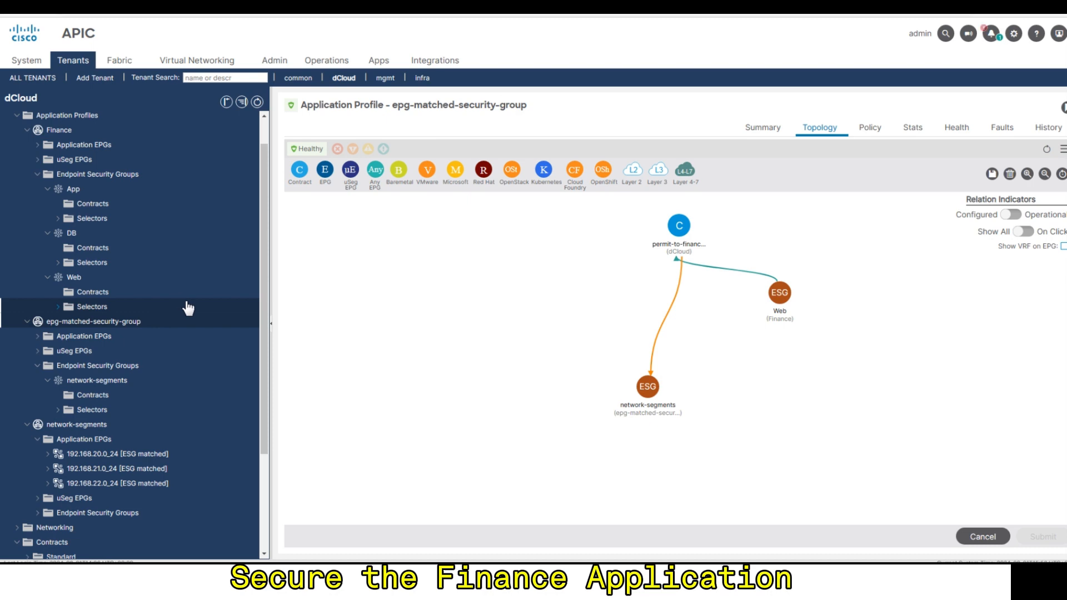
# - In APIC, add the icmp filter from the common tenant with the Permit action to the tcp subject of the permit-to-finance-app contract
pyautogui.scroll(-5, 166, 322)
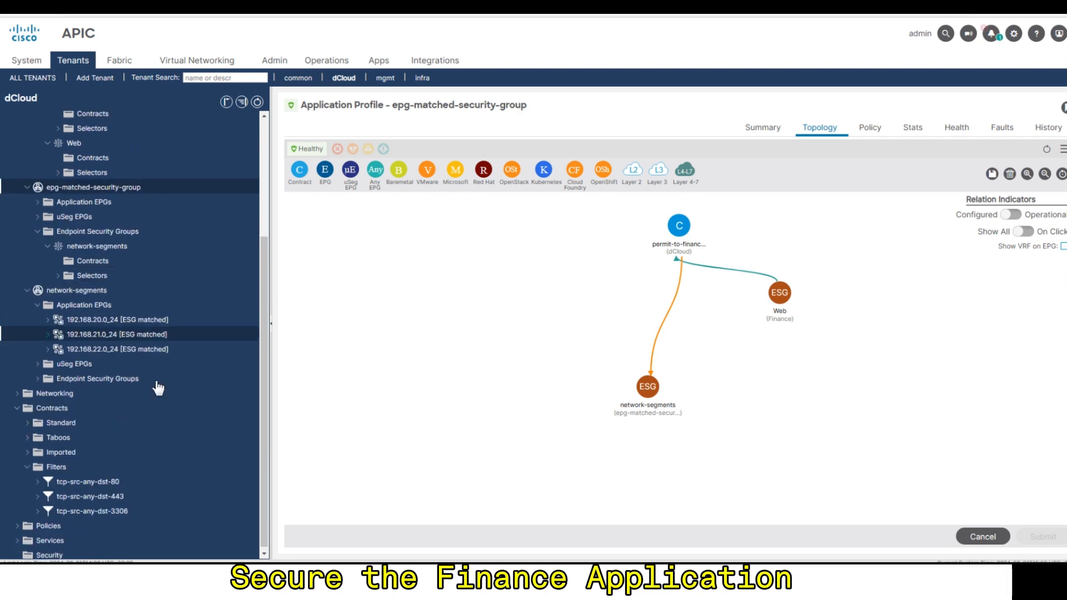
pyautogui.click(69, 420)
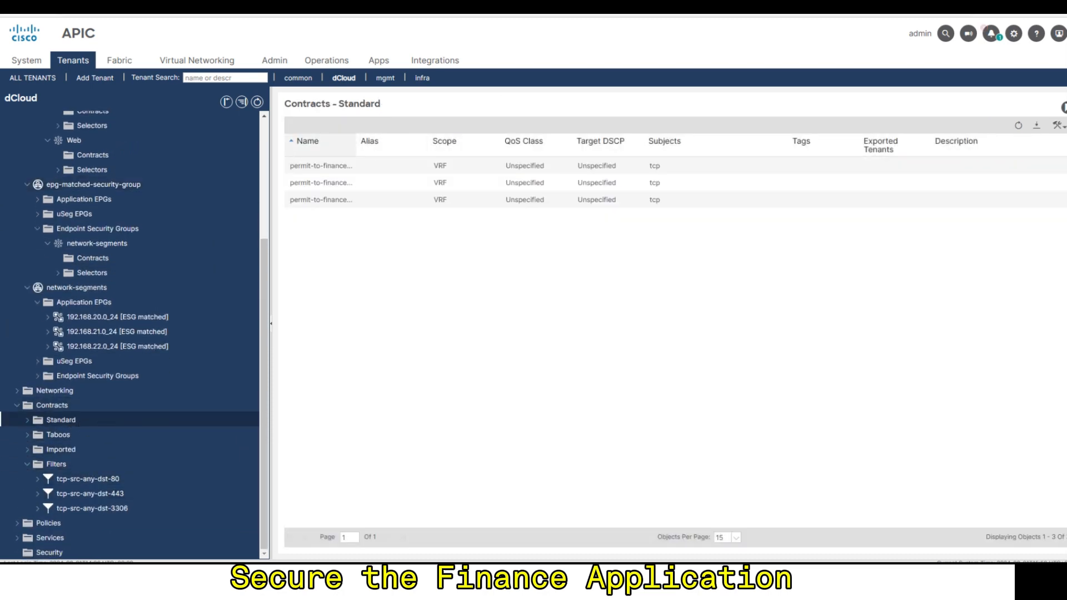
pyautogui.moveTo(393, 139); pyautogui.dragTo(430, 140)
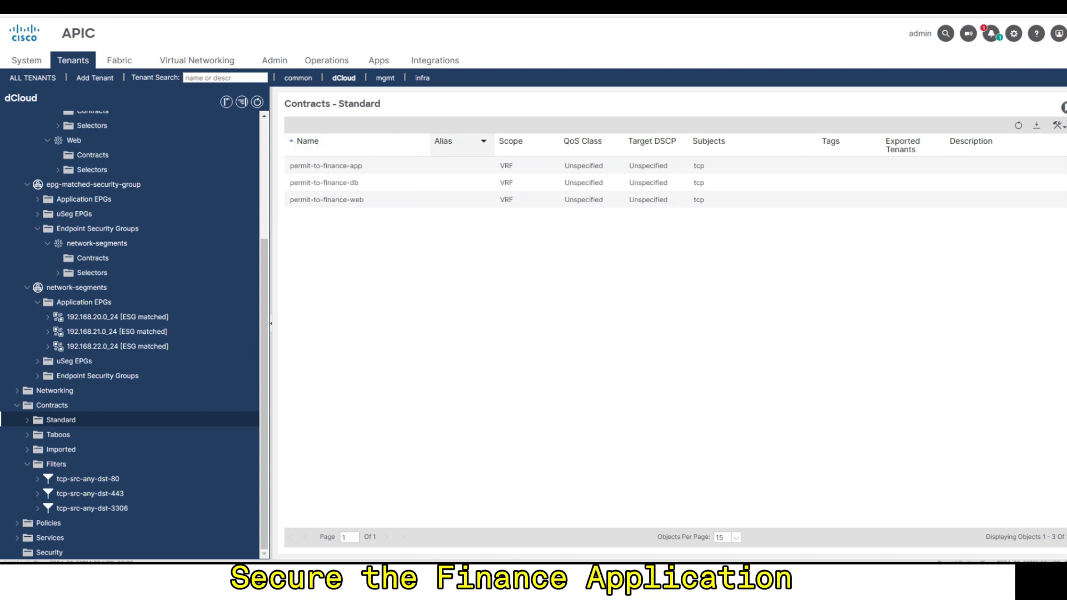
pyautogui.click(352, 173)
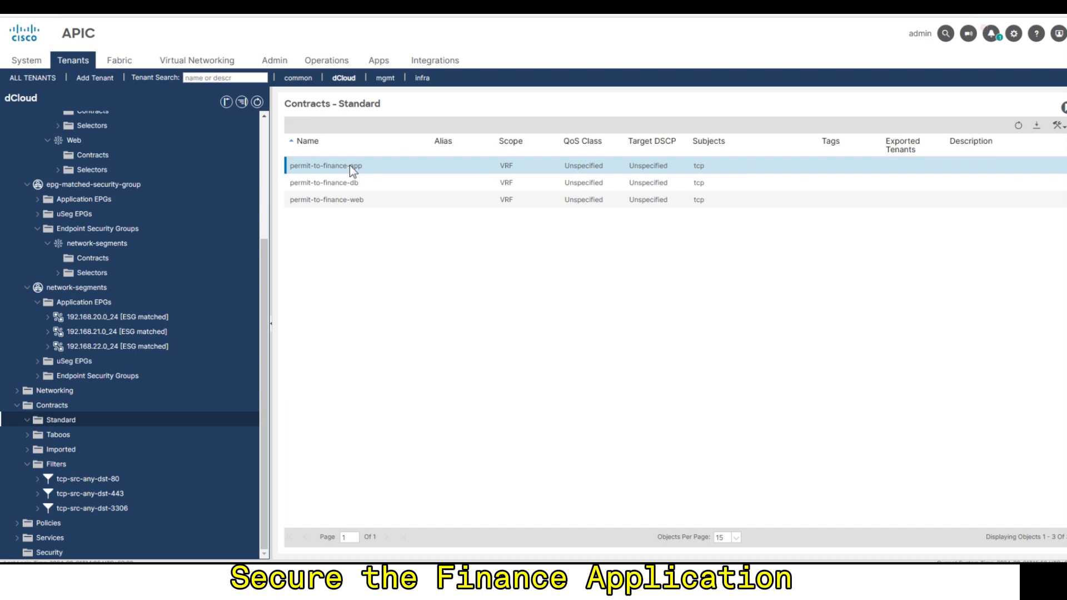
pyautogui.doubleClick(348, 166)
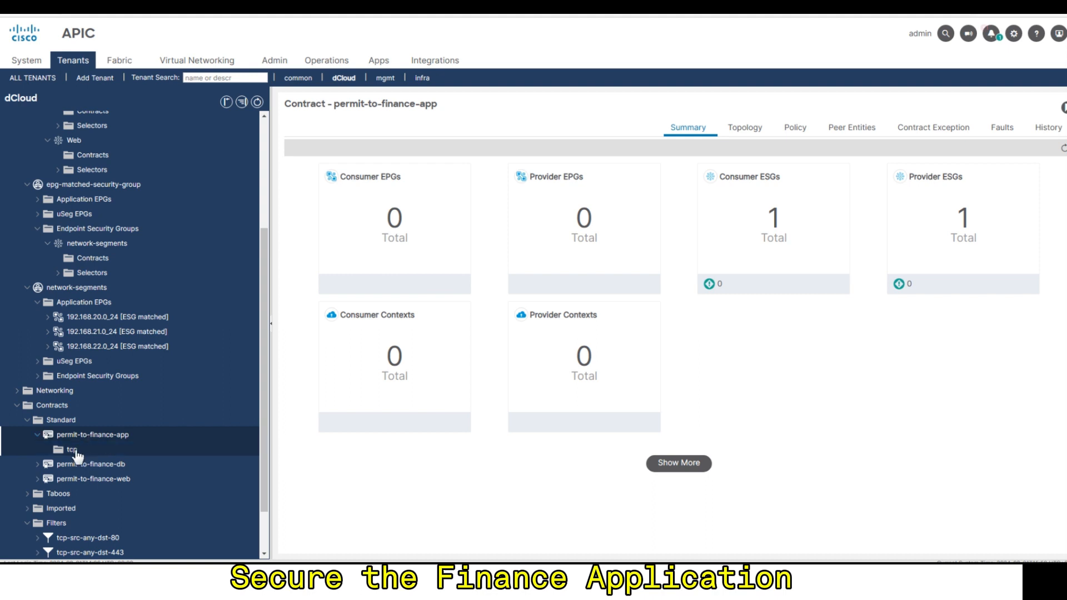
pyautogui.click(92, 455)
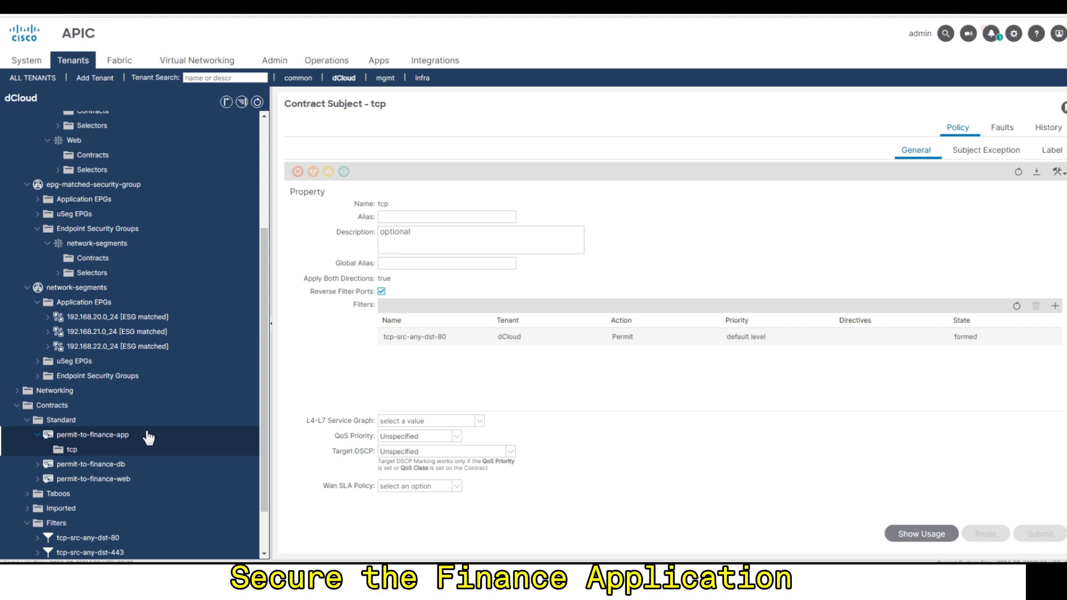
pyautogui.click(1055, 306)
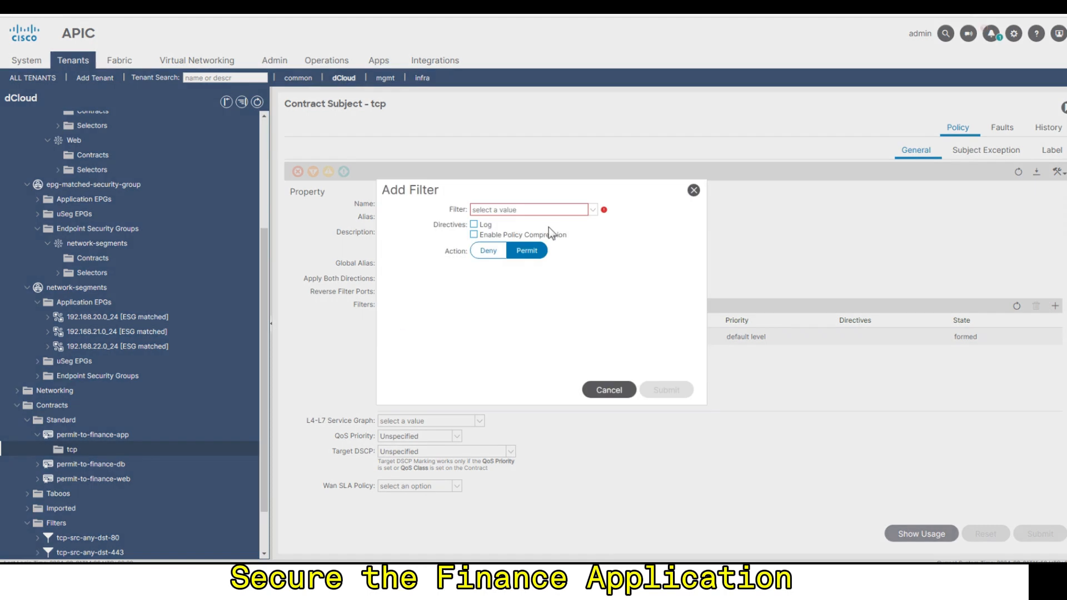
pyautogui.click(590, 210)
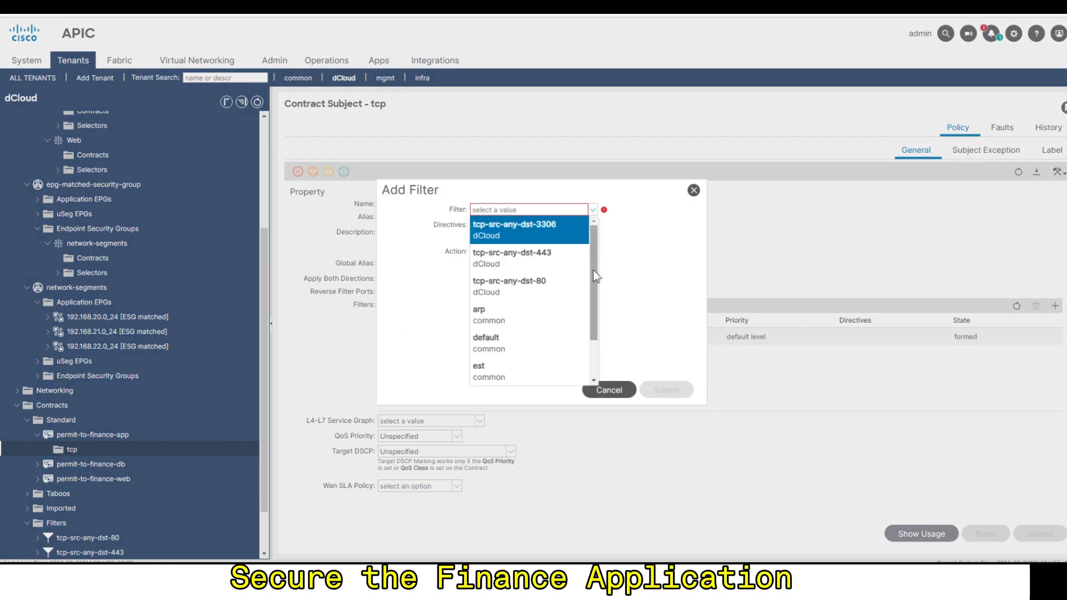
pyautogui.scroll(-2, 596, 271)
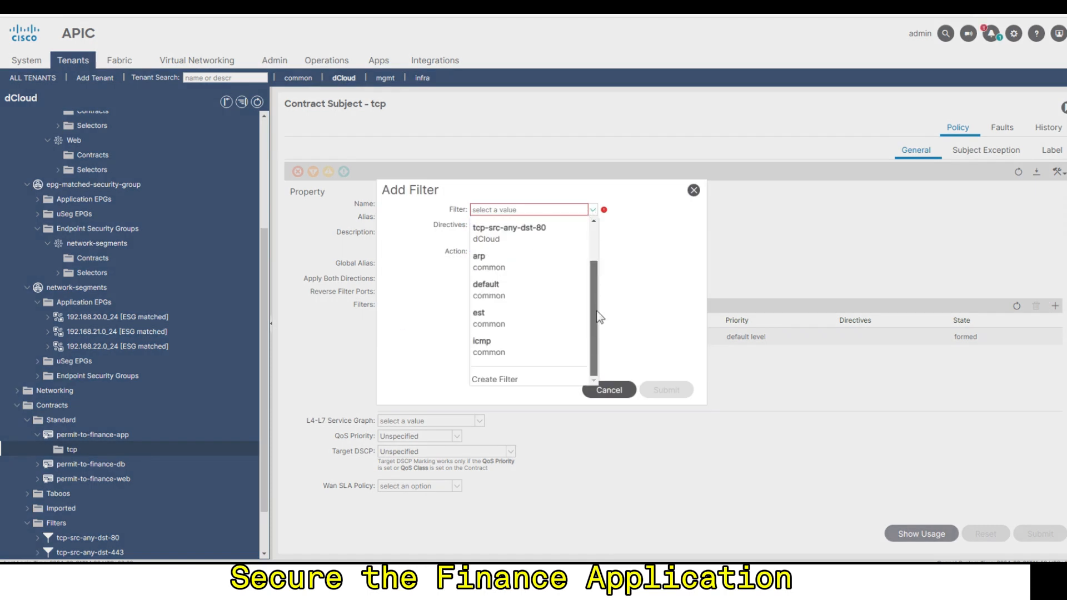
pyautogui.click(516, 341)
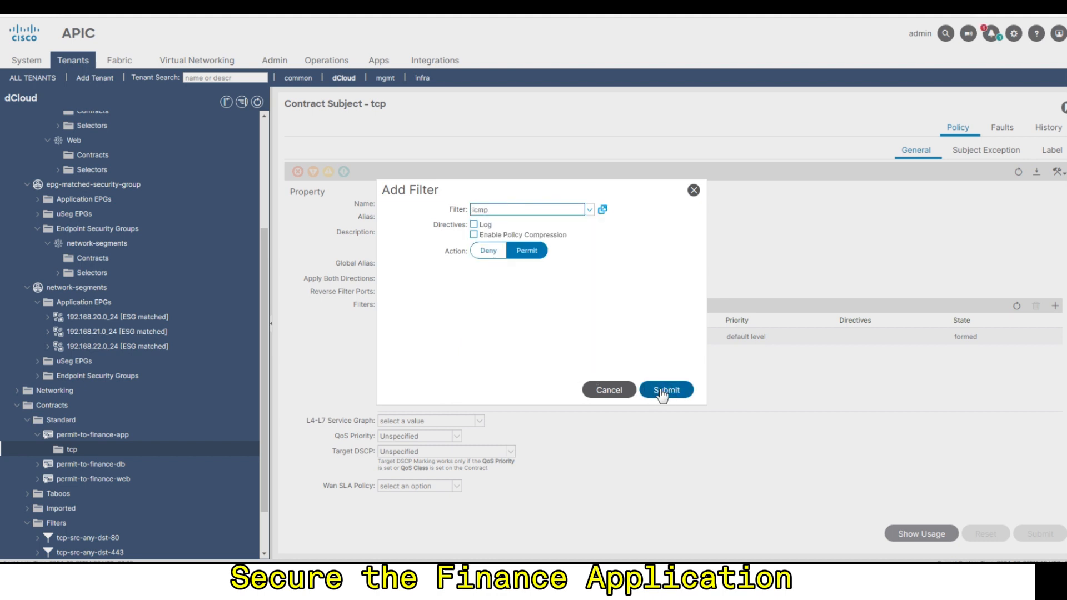
pyautogui.click(662, 392)
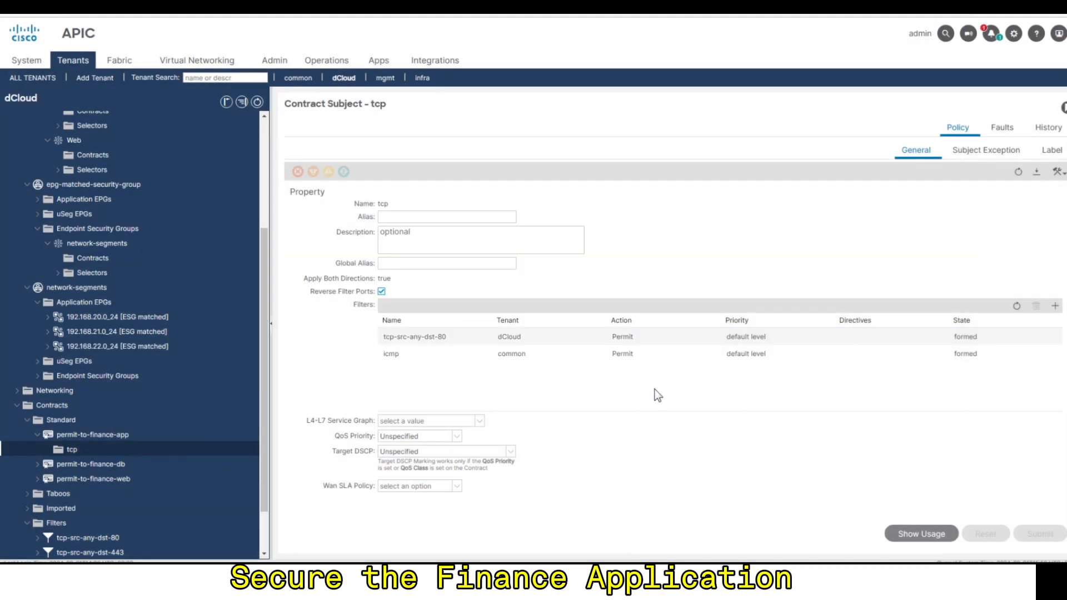
# - Add the common tenant's icmp filter with the Permit action to the tcp subject of the permit-to-finance-db contract
pyautogui.click(39, 466)
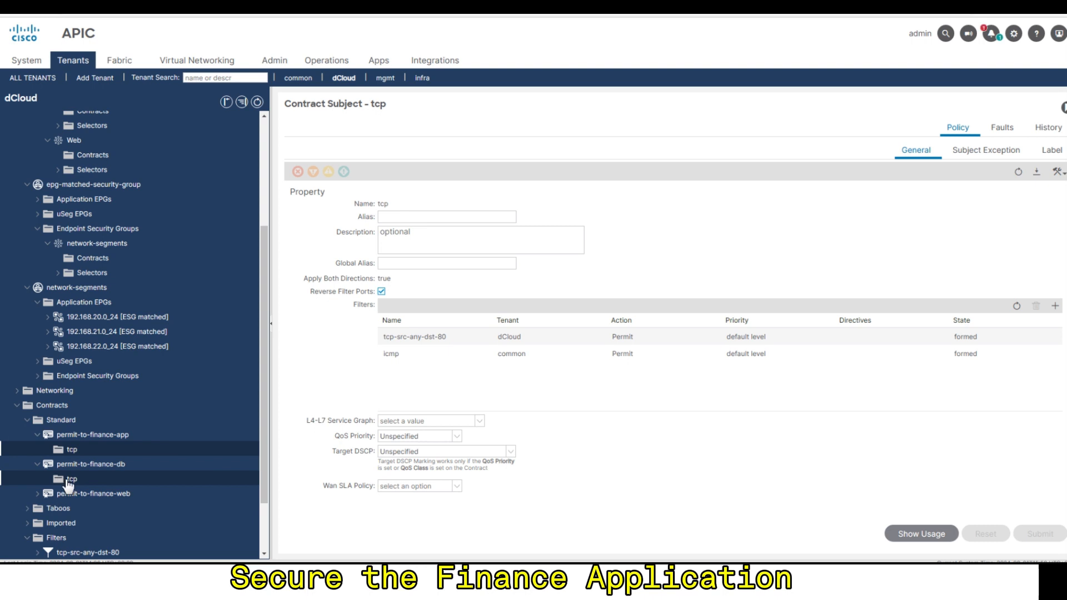
pyautogui.click(71, 479)
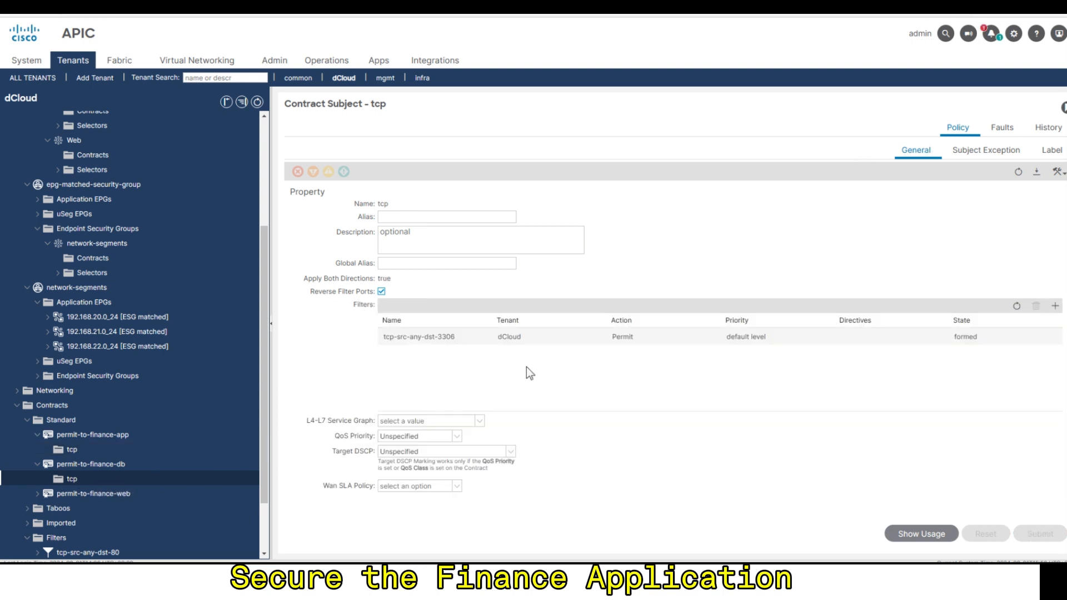
pyautogui.click(1054, 306)
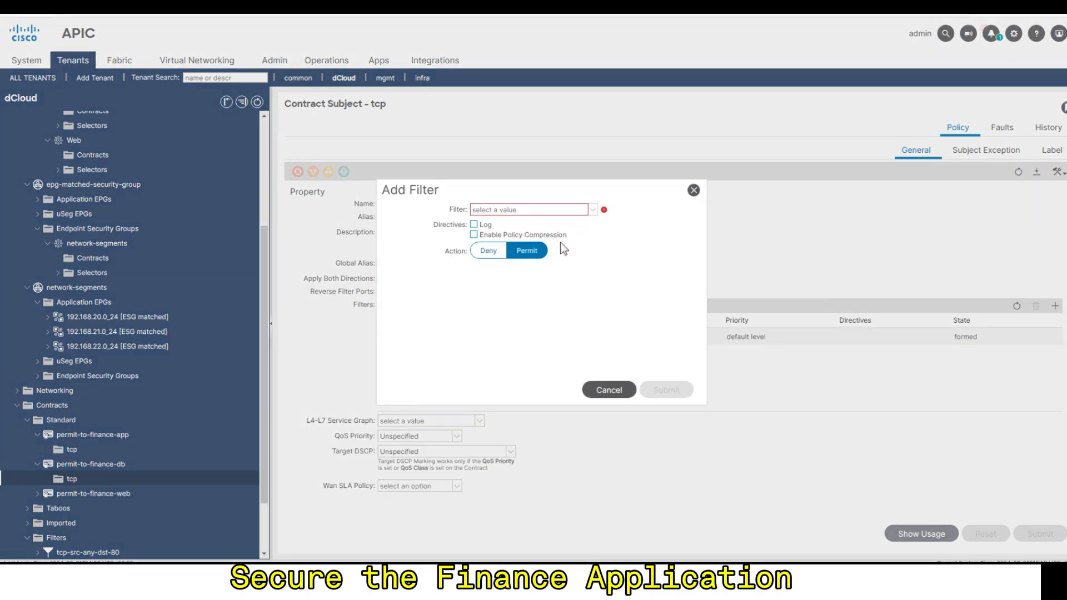
pyautogui.click(593, 210)
pyautogui.moveTo(593, 292); pyautogui.dragTo(592, 351)
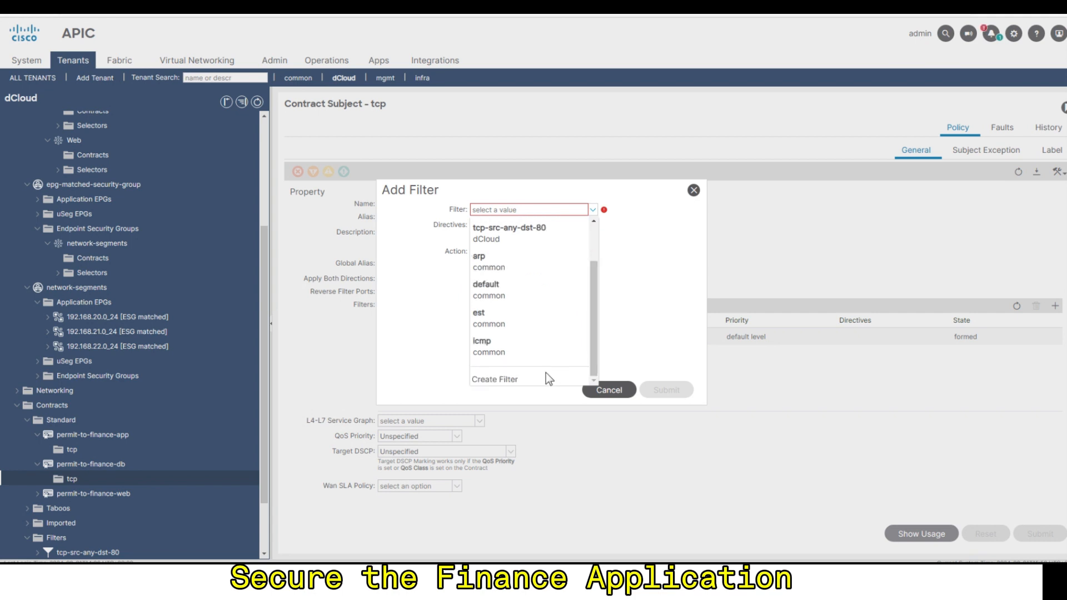
pyautogui.click(512, 341)
pyautogui.click(666, 389)
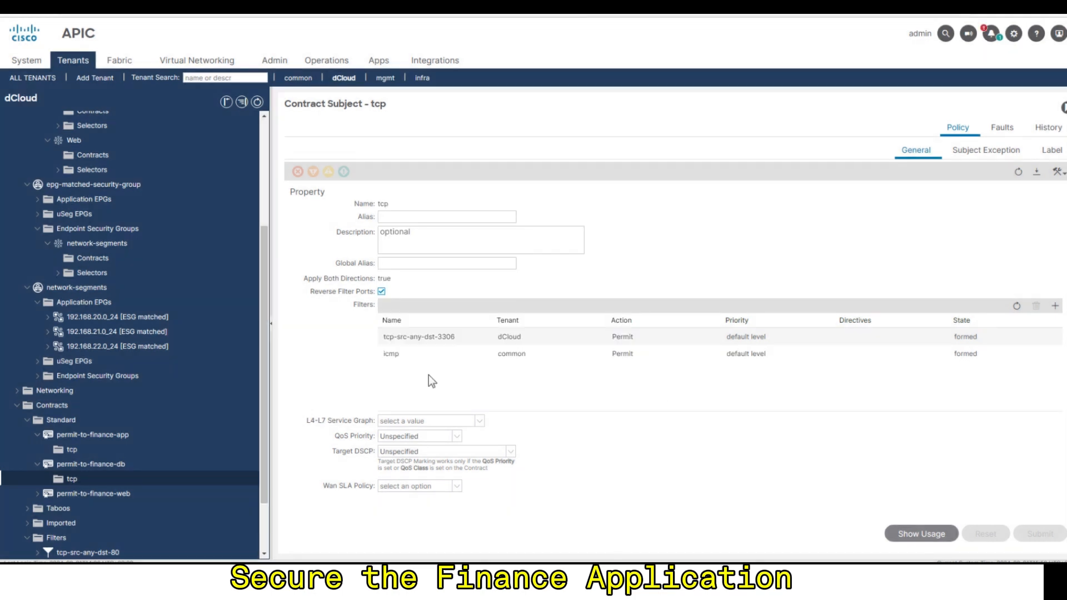
# - Add the common tenant's icmp filter with the Permit action to the tcp subject of the permit-to-finance-web contract
pyautogui.click(125, 493)
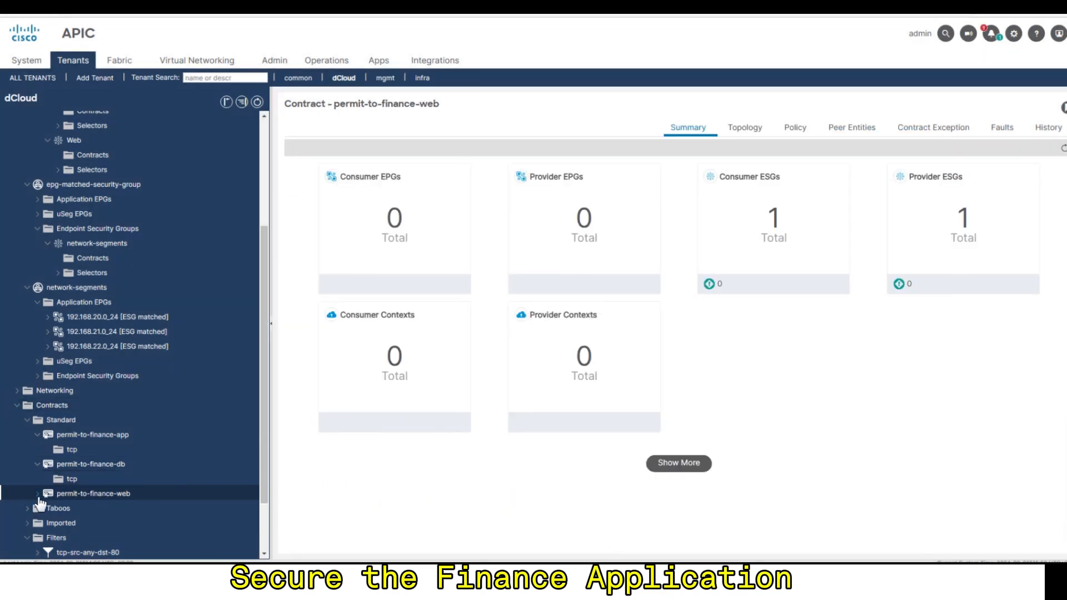
pyautogui.click(37, 494)
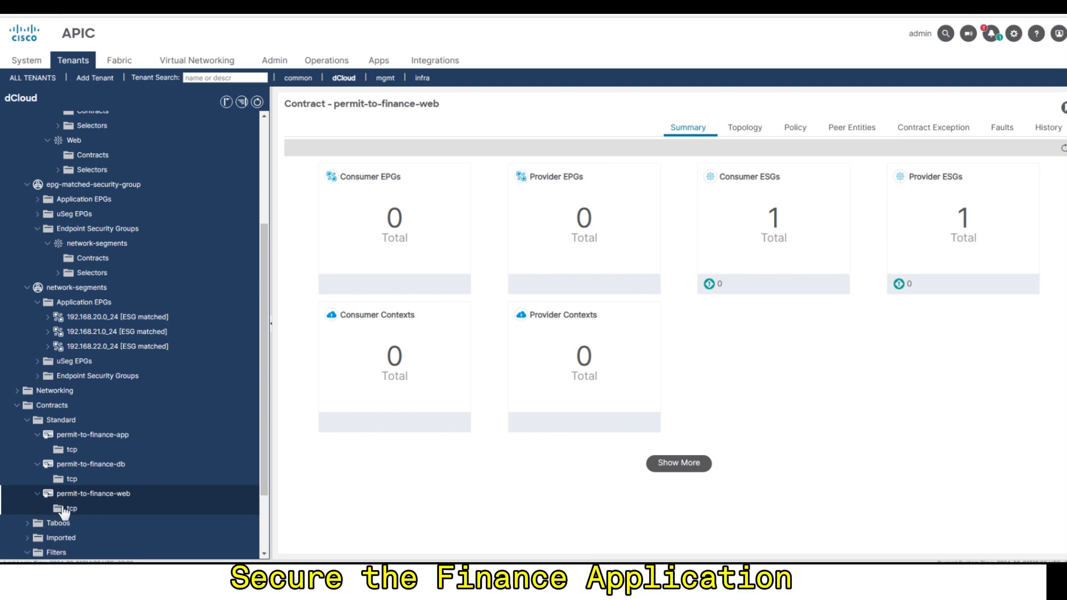
pyautogui.click(89, 509)
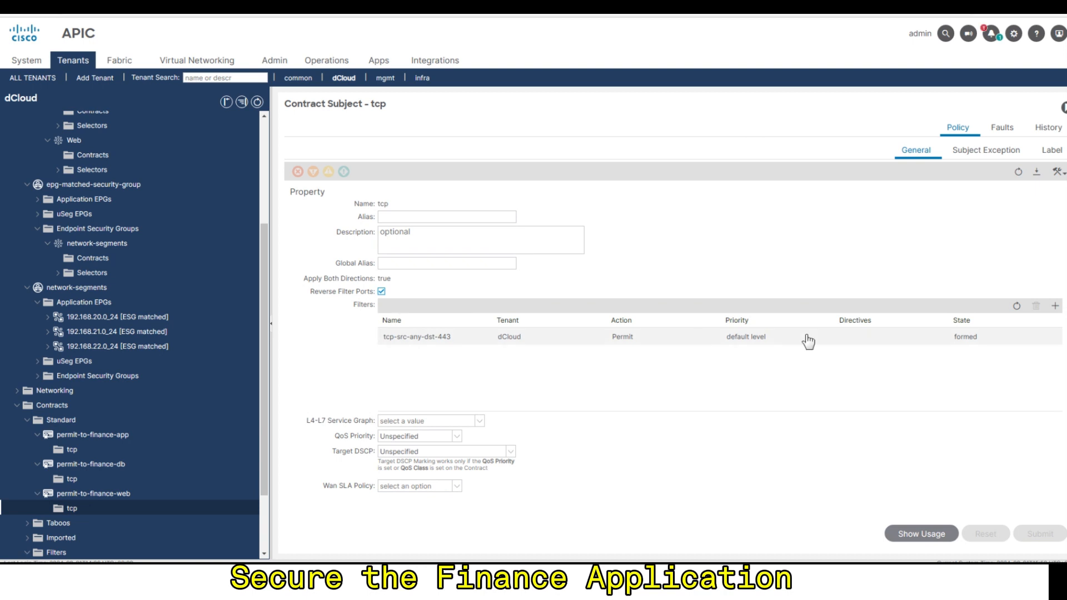
pyautogui.click(1055, 306)
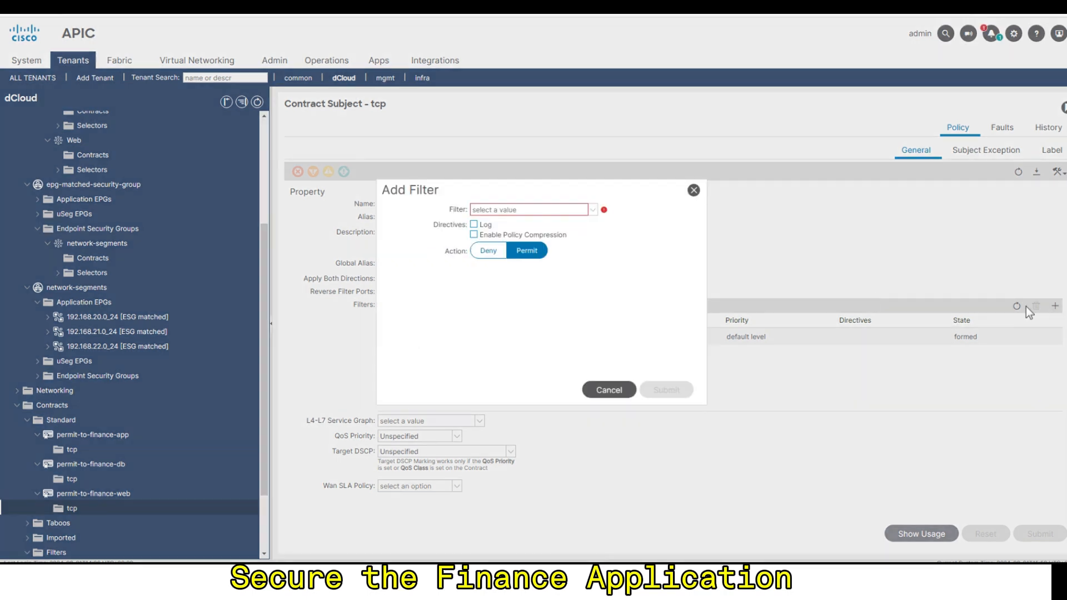
pyautogui.click(593, 210)
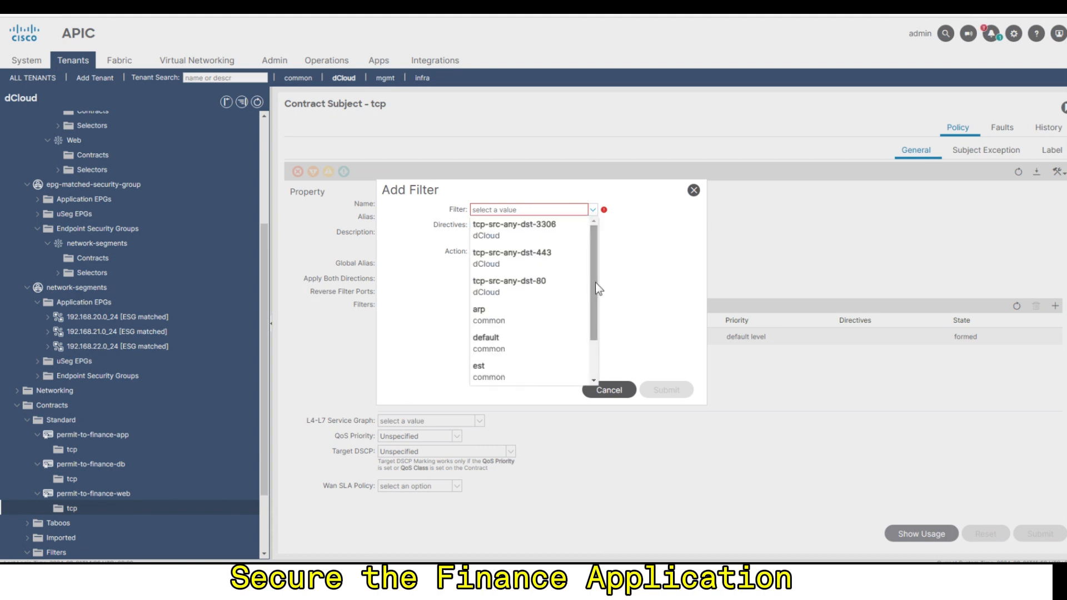
pyautogui.scroll(-3, 593, 284)
pyautogui.click(532, 343)
pyautogui.click(667, 390)
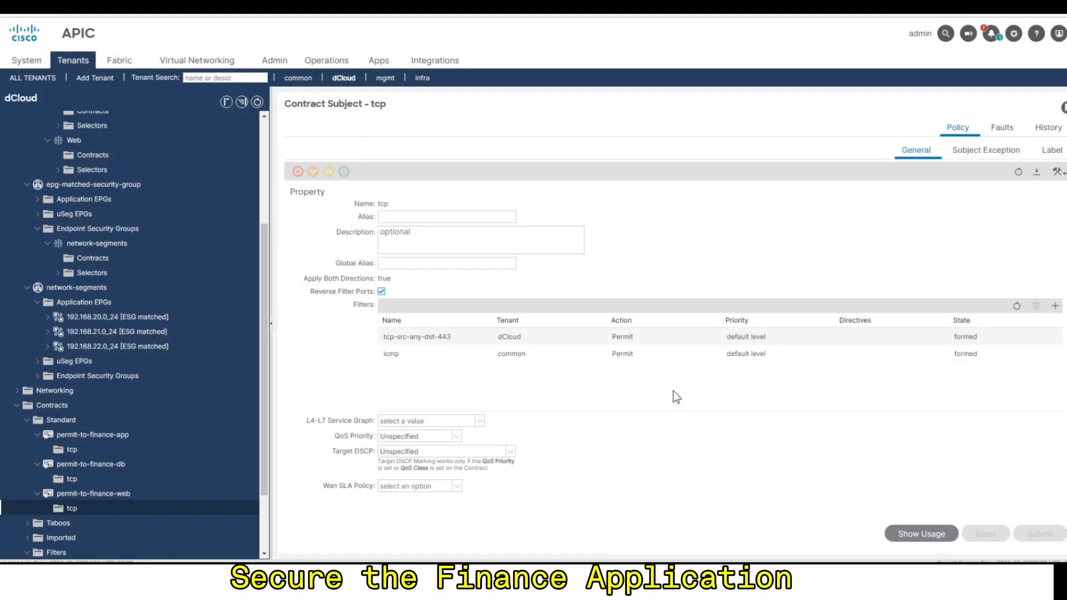